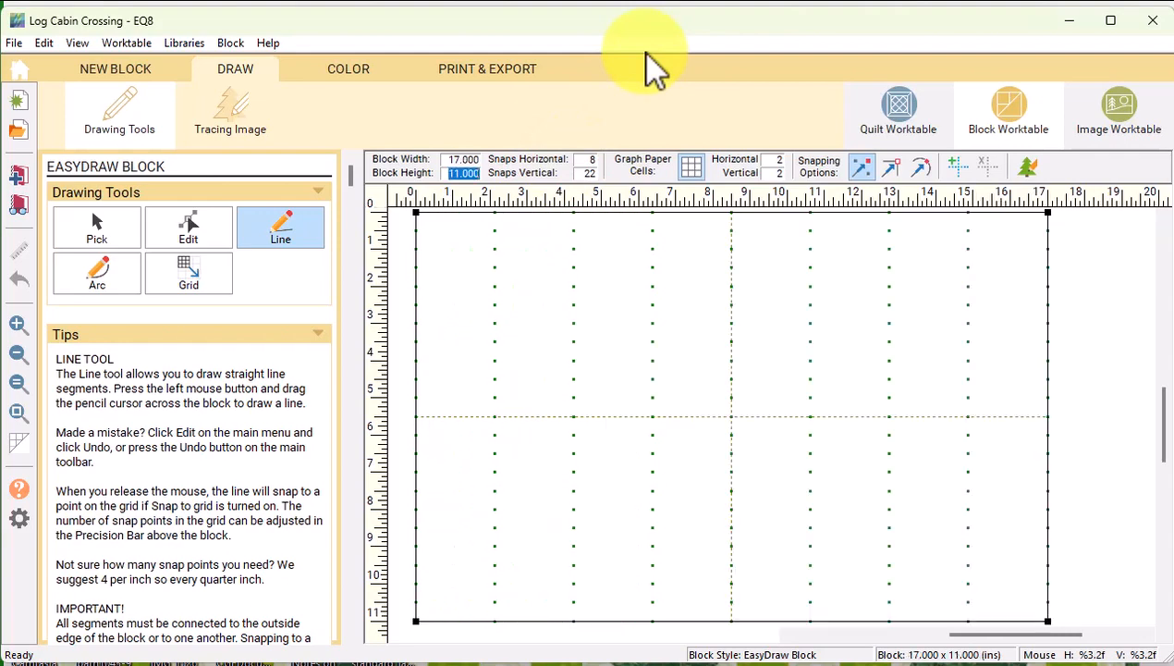
Step: Set the block height to 17 for a 17 by 17 inch block, with 34 horizontal and 34 vertical snaps
type("17")
key("Tab")
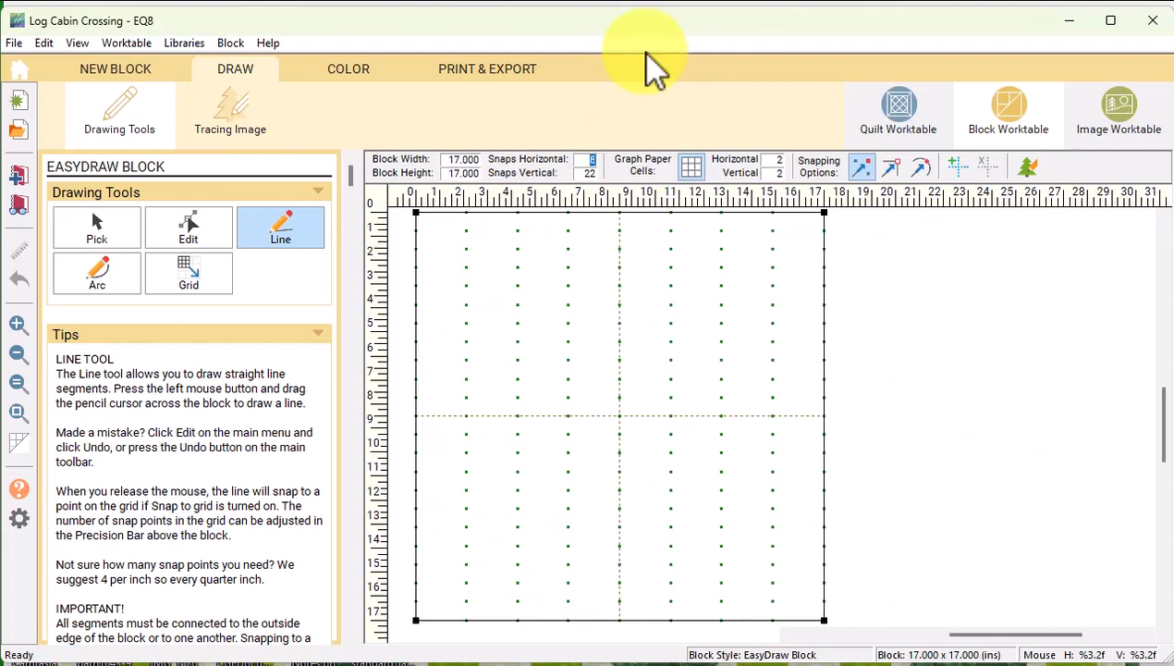
type("34")
key("Tab")
type("34")
key("Tab")
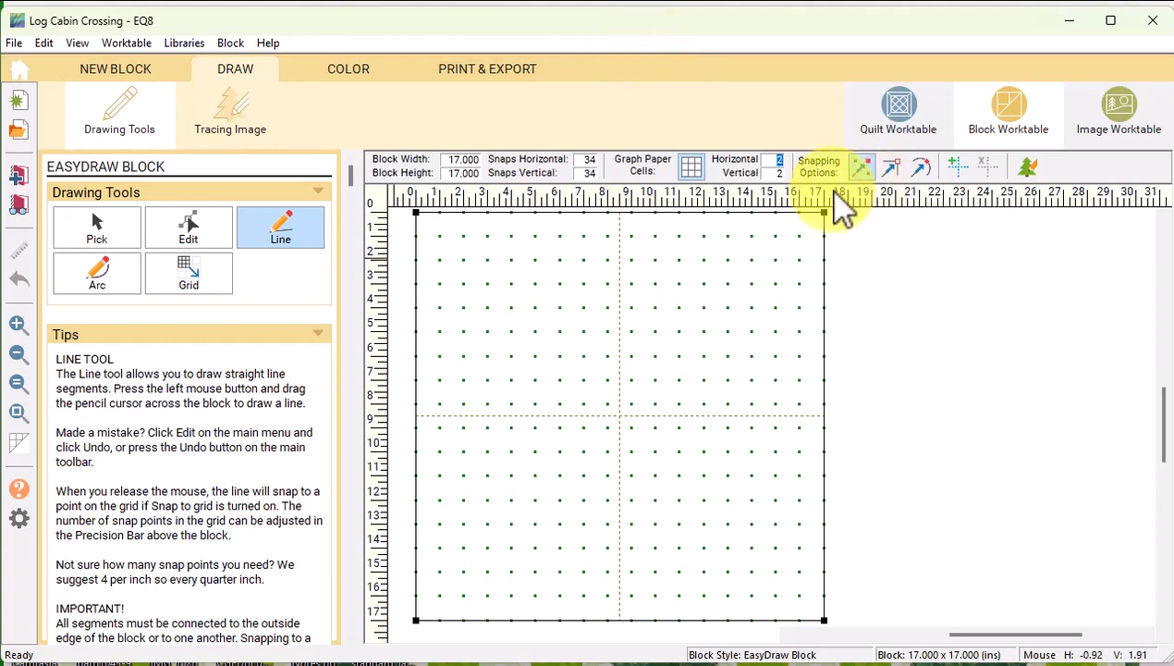
Step: Draw two parallel diagonal lines from the block's upper-left to lower-right corner, each starting and ending about 1.5 inches from the corners
left_click(283, 229)
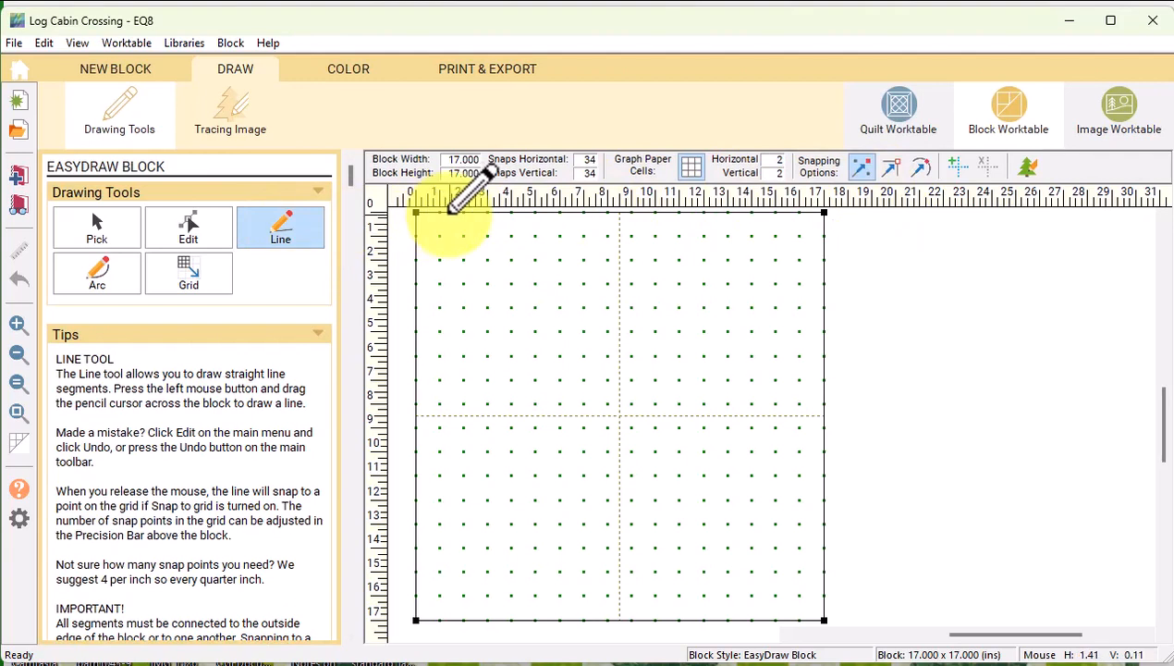
mouse_move(451, 211)
left_mouse_down()
mouse_move(453, 242)
mouse_move(800, 576)
mouse_move(825, 580)
left_mouse_up()
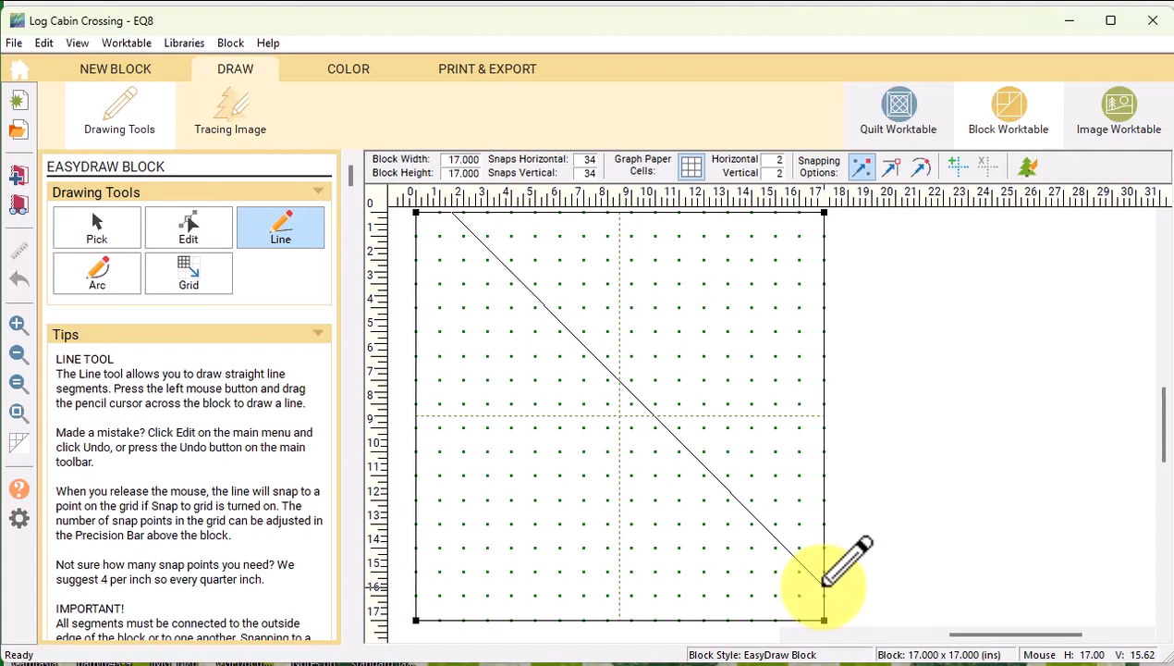
left_click_drag(823, 581, 823, 581)
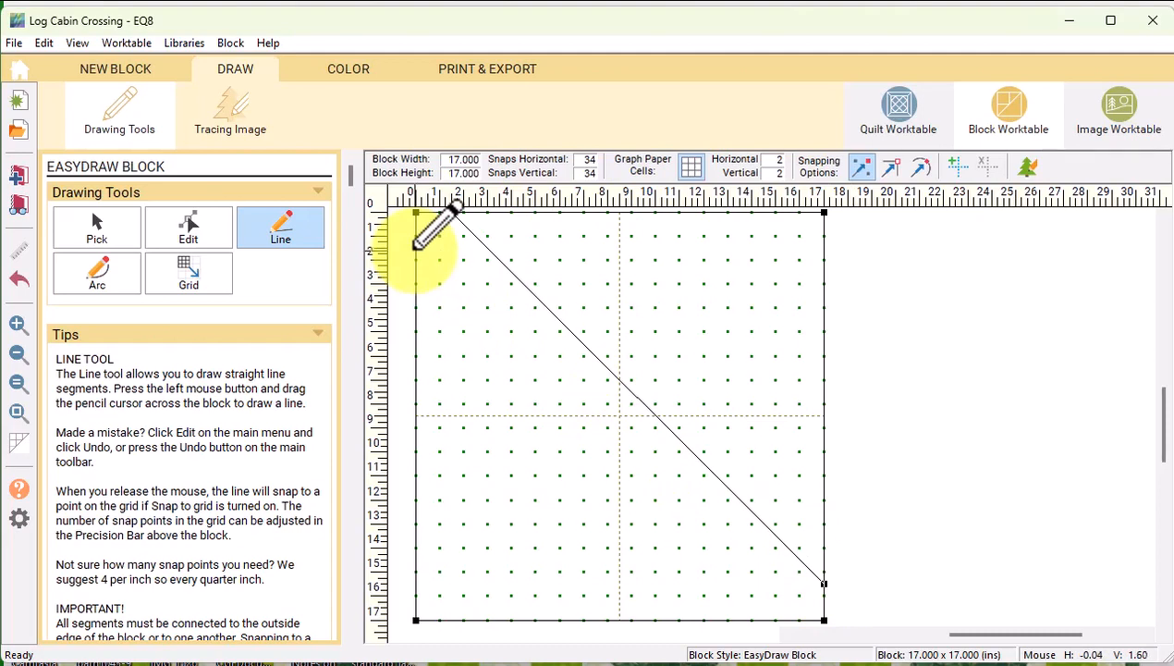
left_click_drag(415, 242, 785, 617)
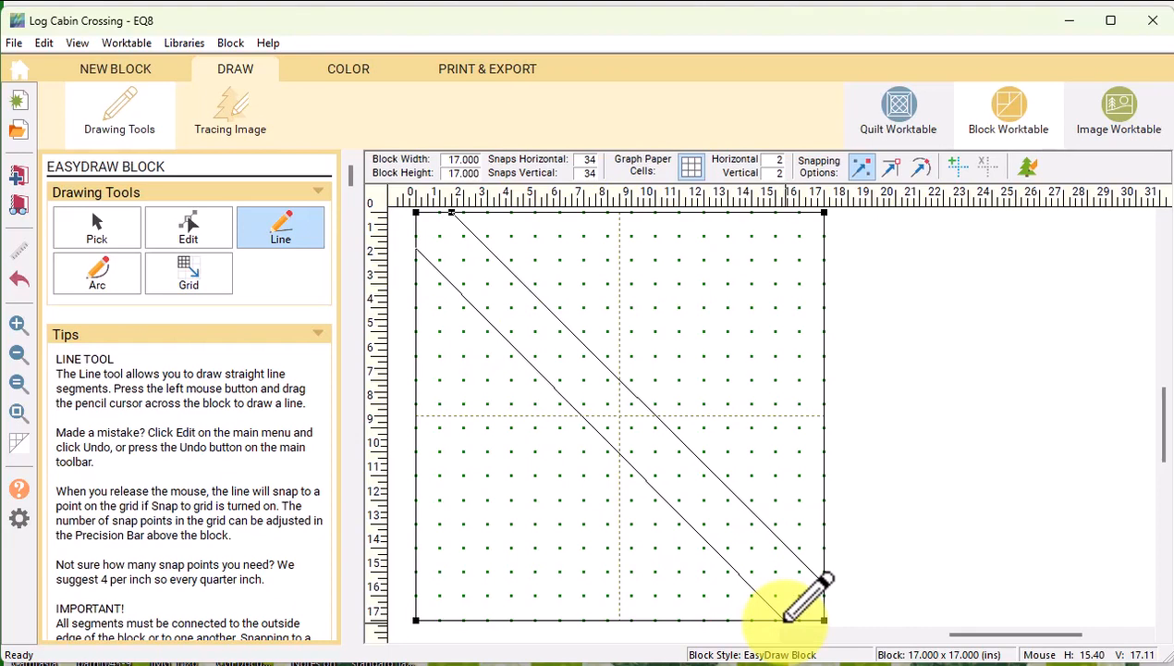
Step: Clone both diagonal lines, rotate the copies 90 degrees, and centre them on the block to form an X
left_click(103, 235)
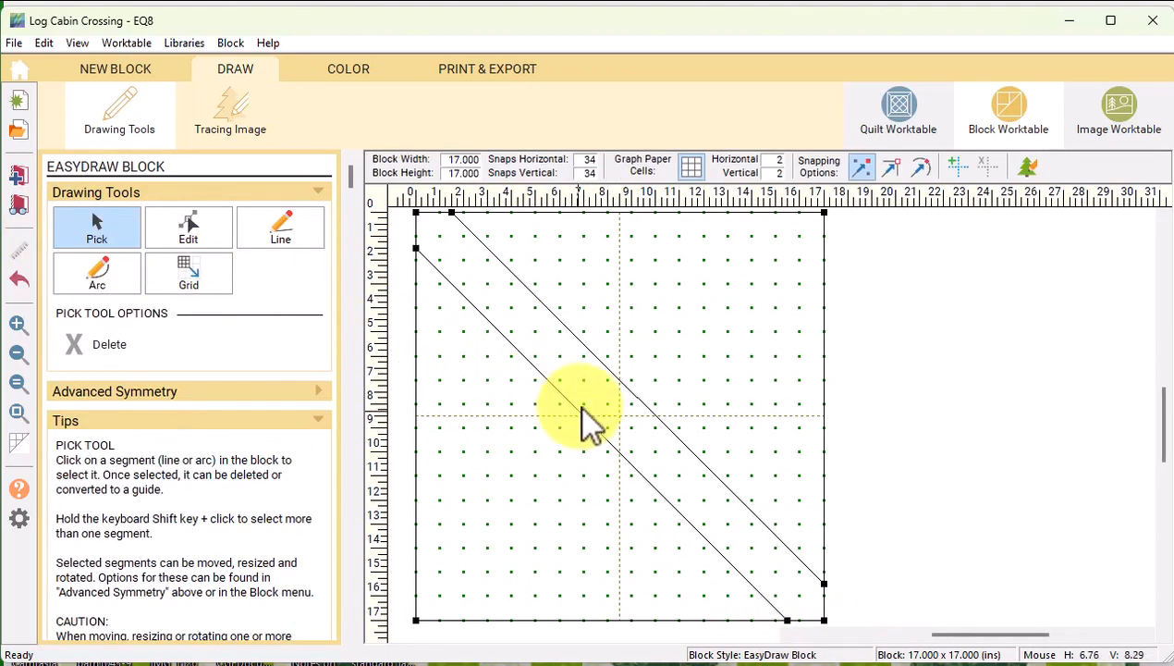
left_click(581, 411)
left_click(626, 389, "shift")
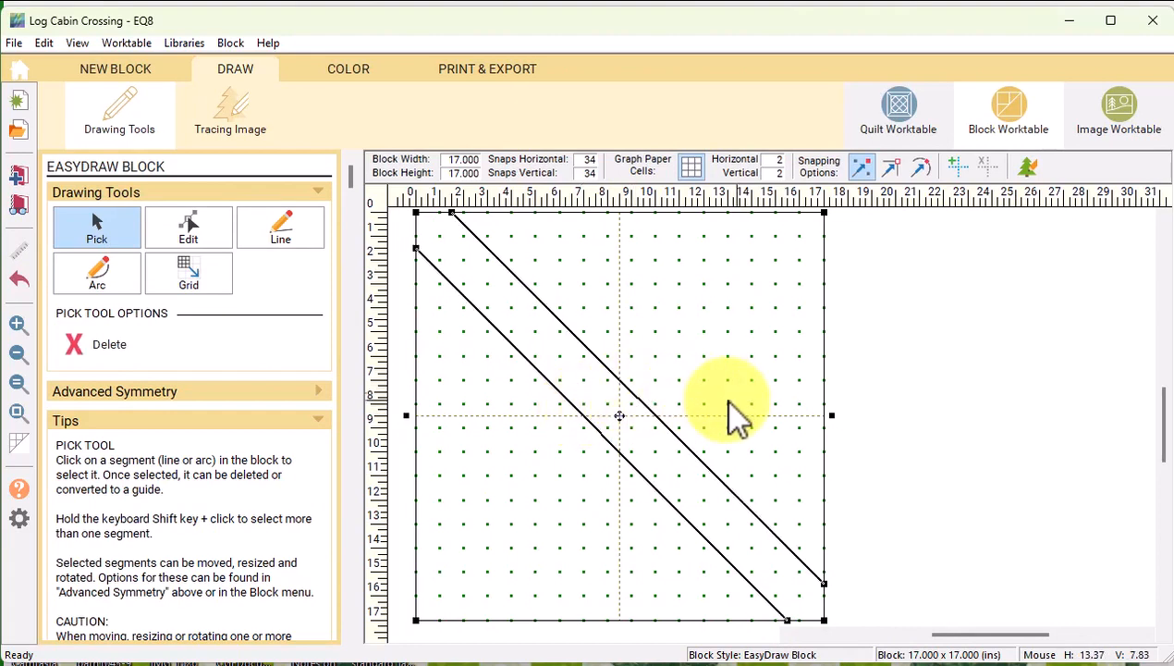
left_click(320, 391)
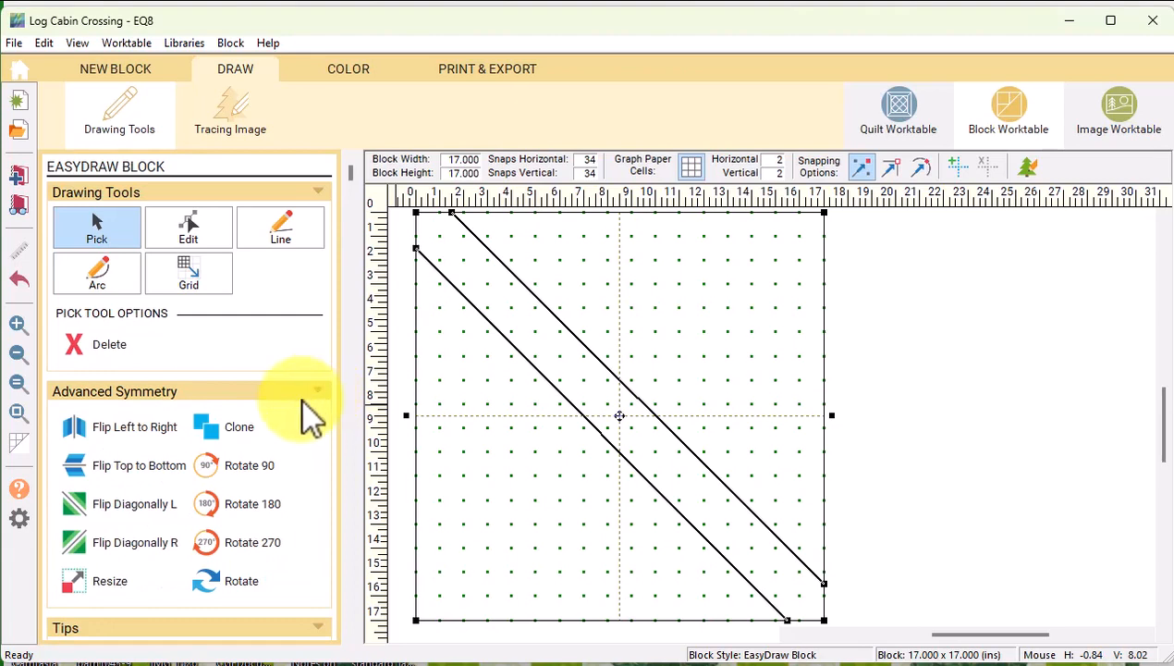
left_click(254, 442)
left_click(308, 469)
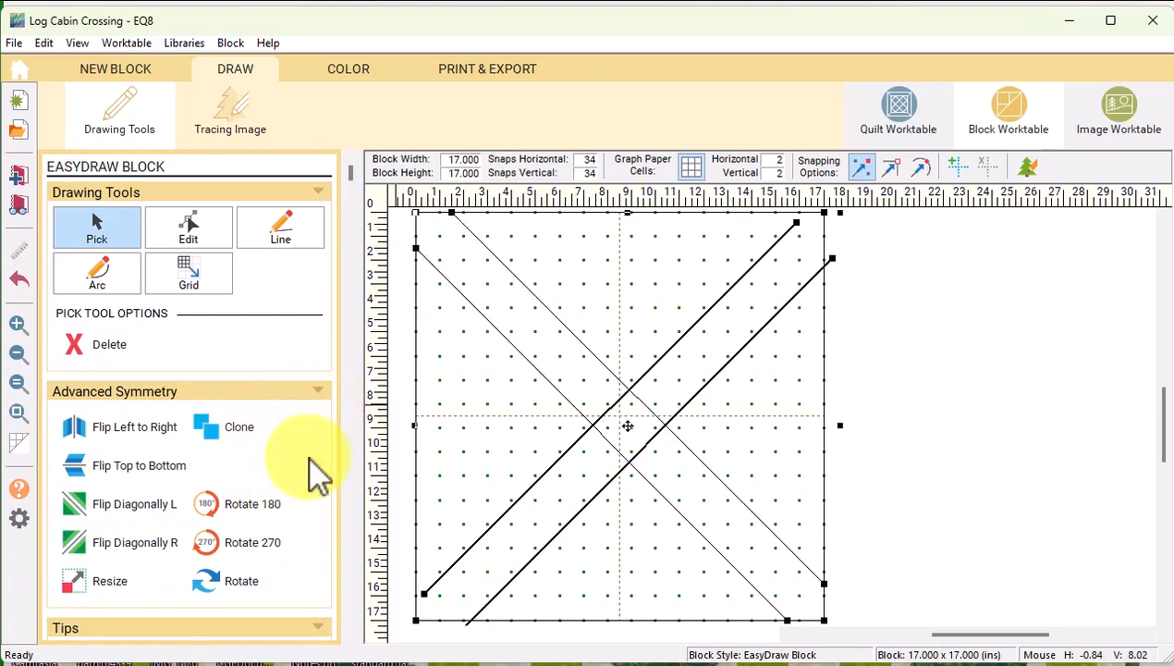
left_click_drag(627, 427, 616, 421)
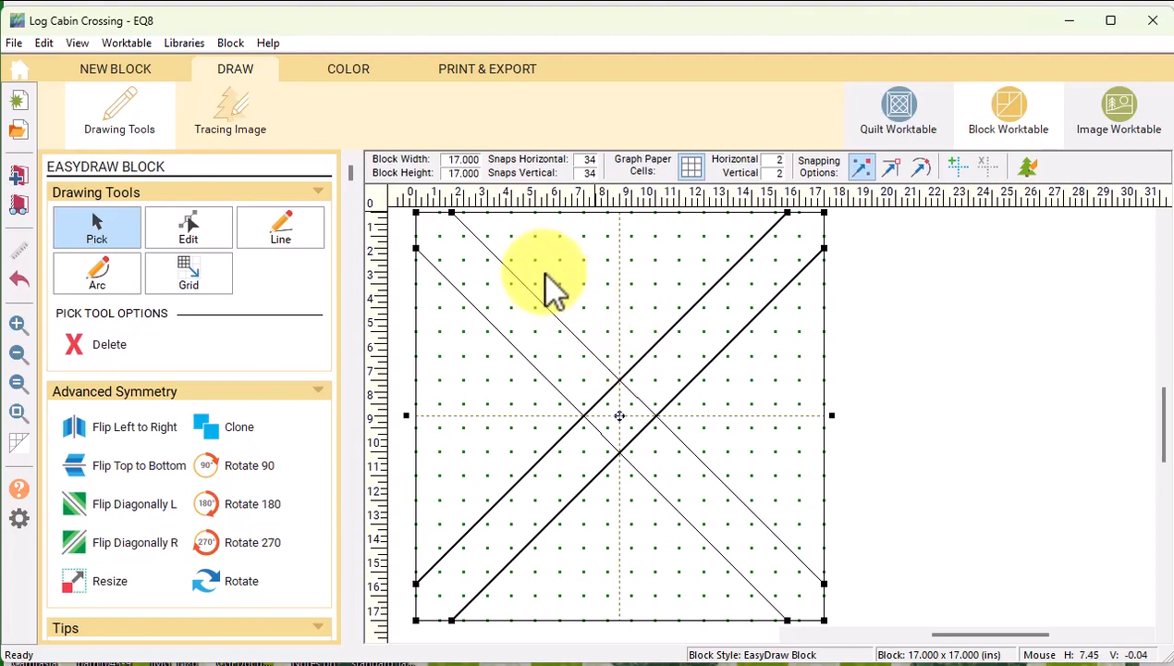
Step: Split the X lines at their crossings by switching to coloring and back, and partition the top triangle's left side into 6
left_click(351, 69)
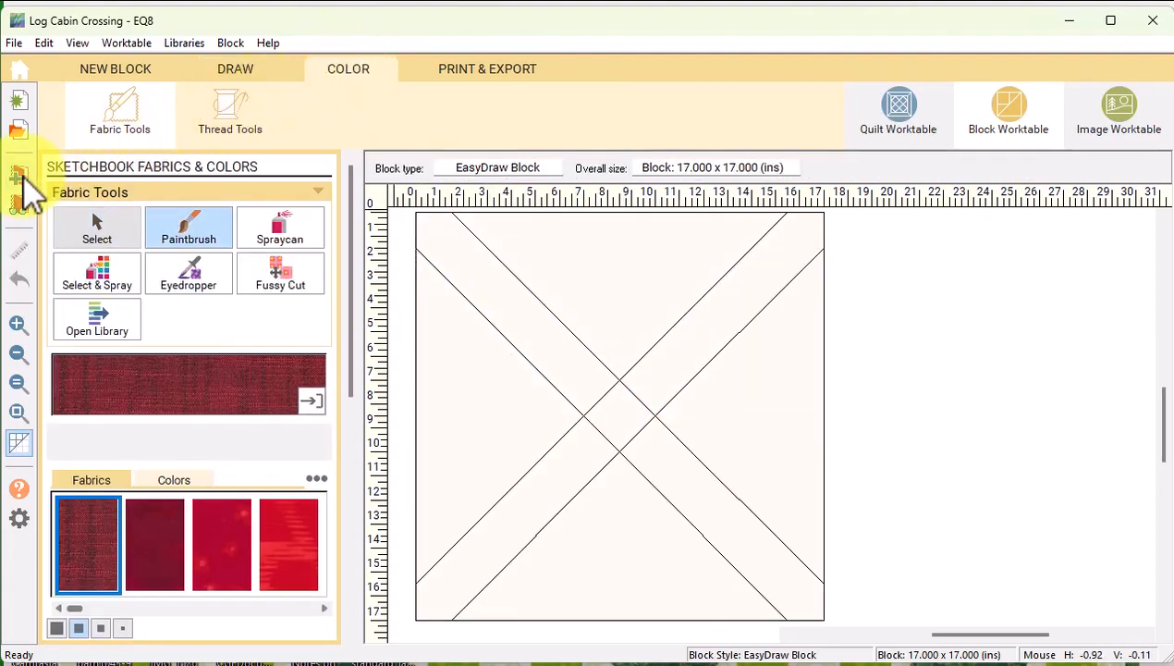
left_click(241, 69)
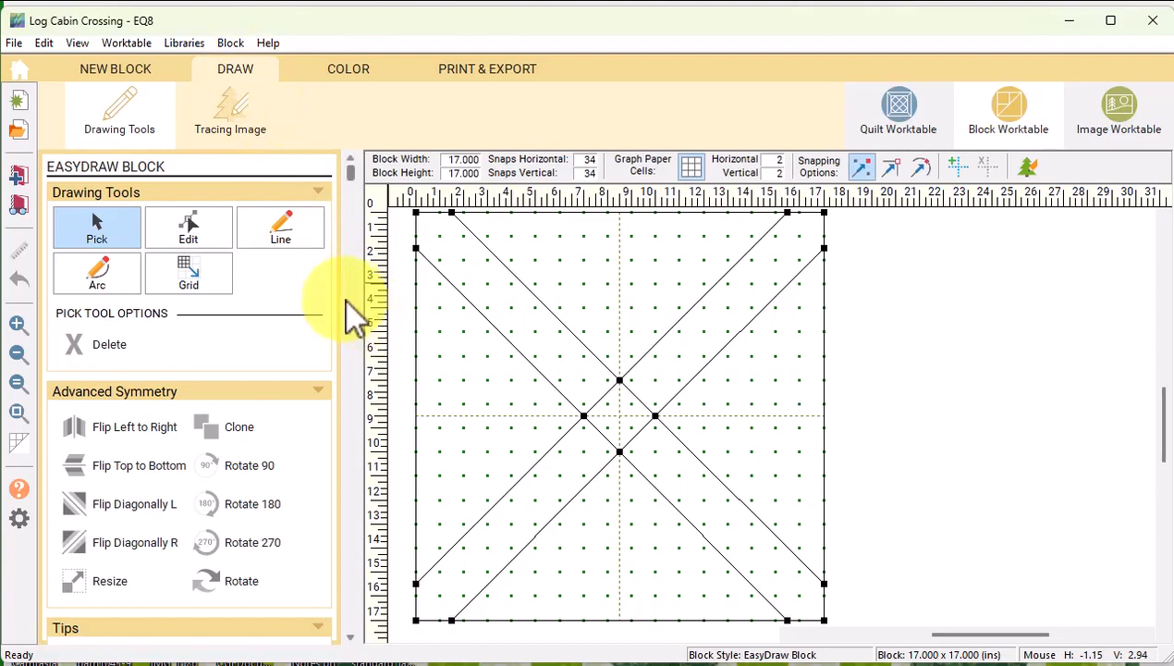
left_click(194, 235)
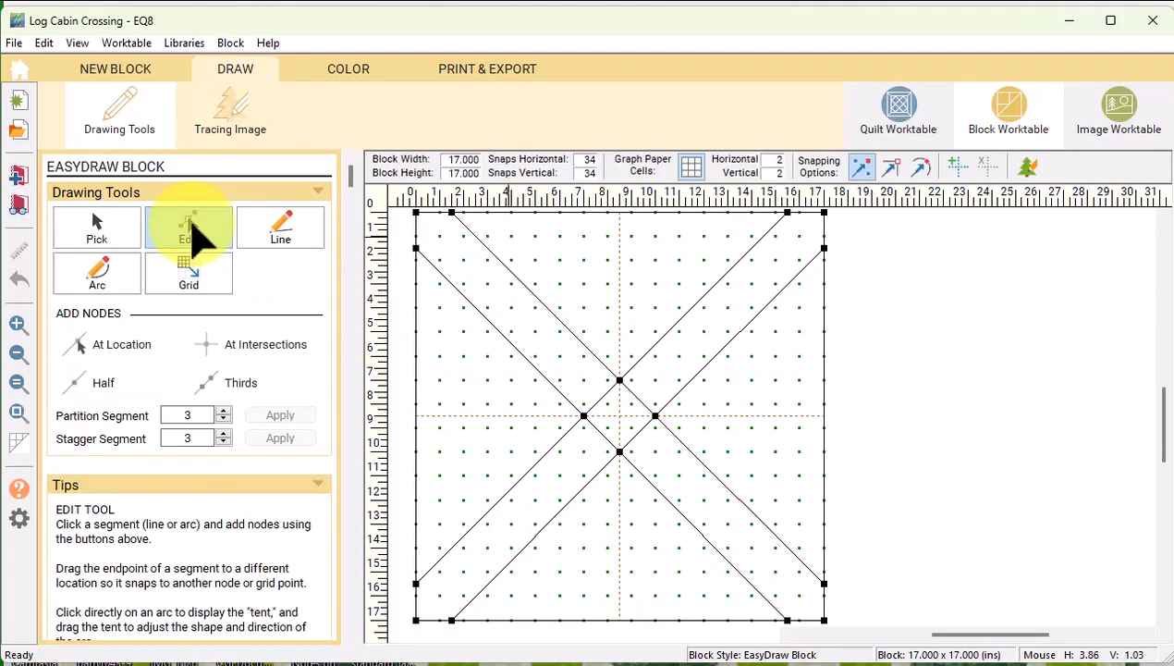
left_click(523, 295)
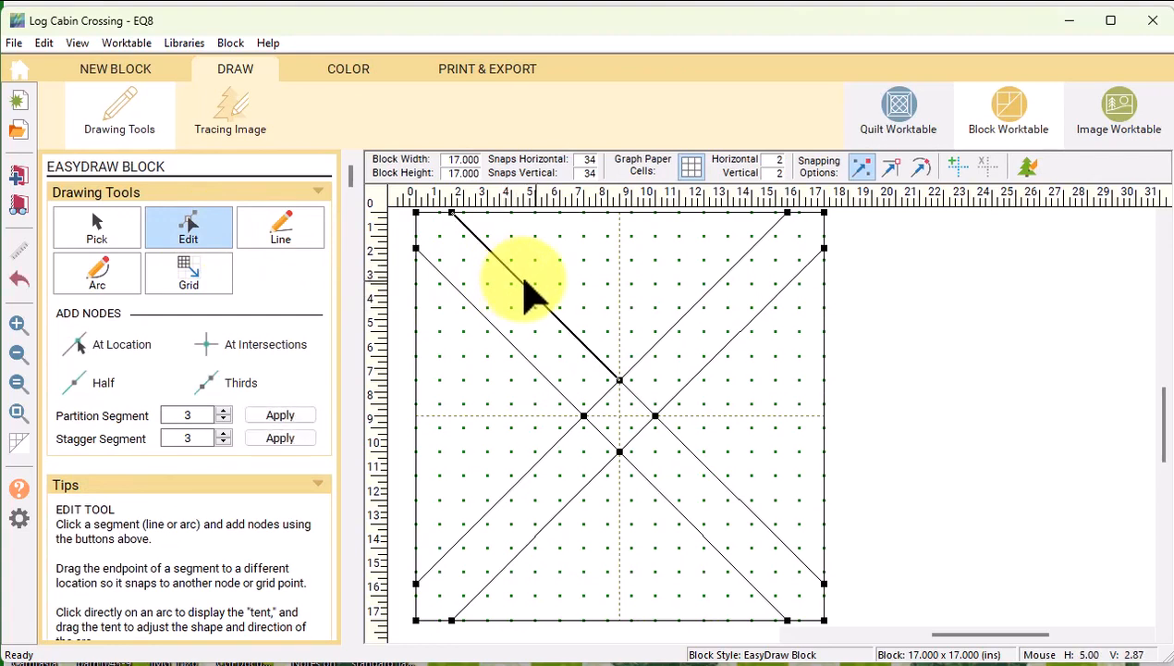
left_click(223, 411)
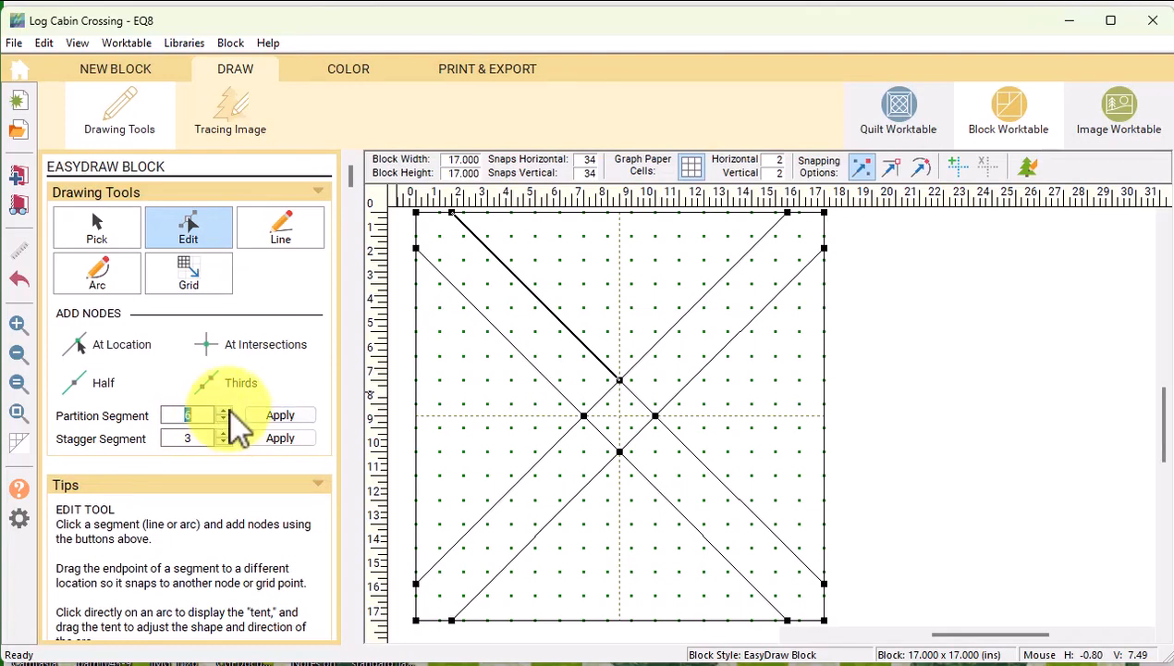
left_click(282, 416)
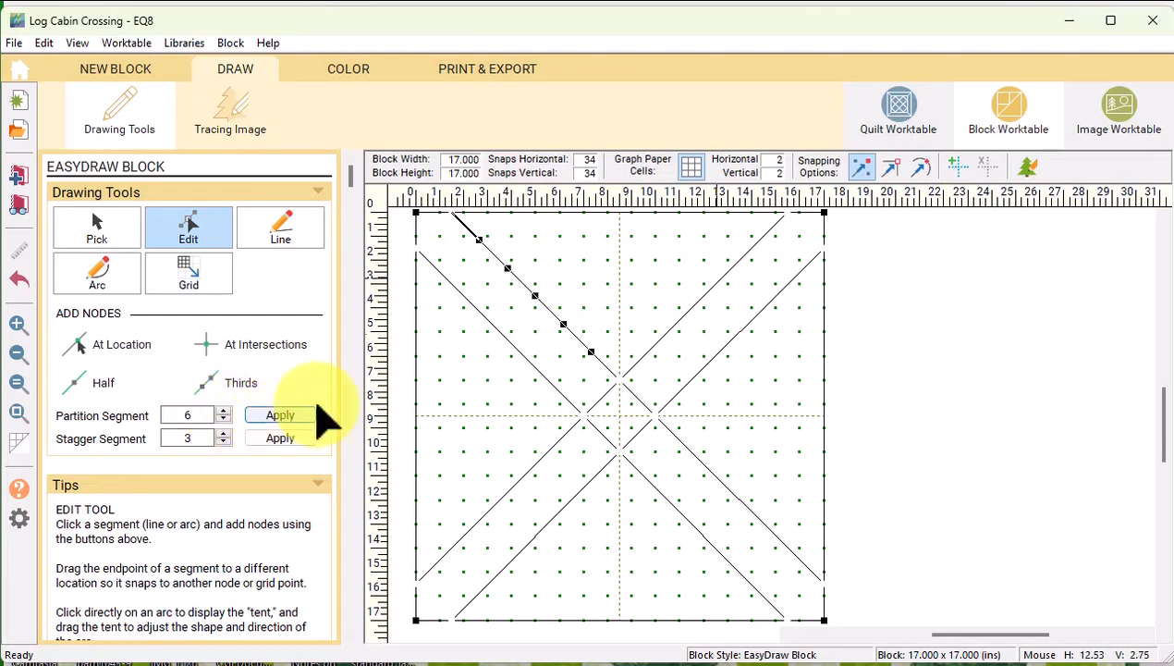
Step: Partition the top triangle's right diagonal side and its top edge into 6 segments each
left_click(725, 276)
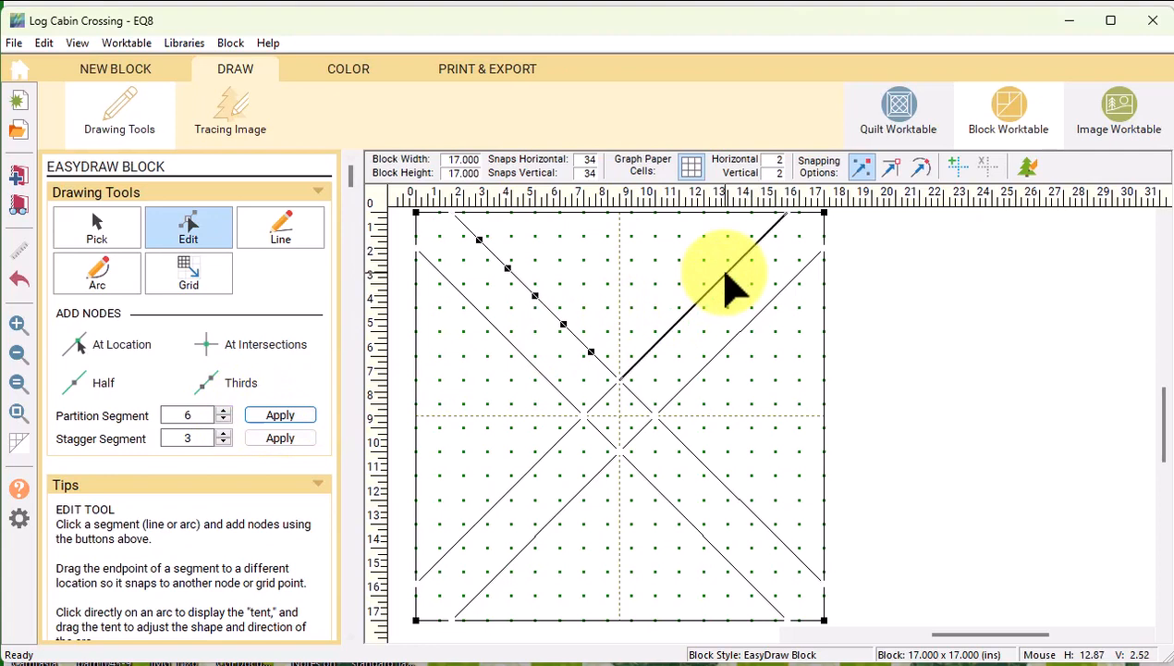
left_click(283, 415)
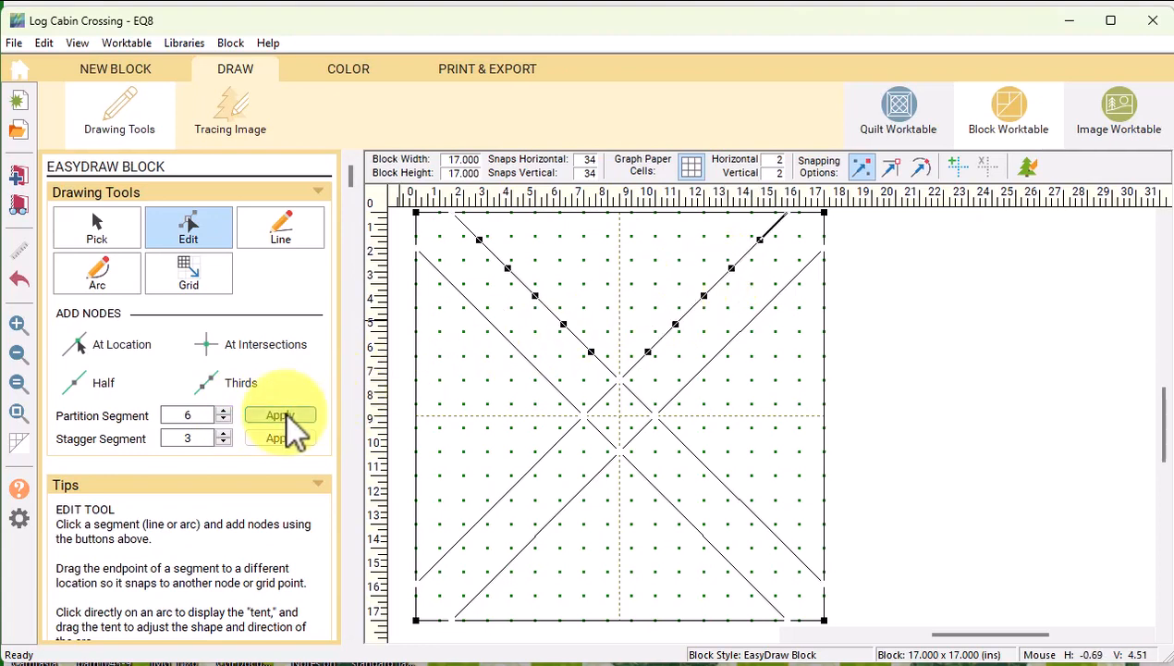
left_click(599, 213)
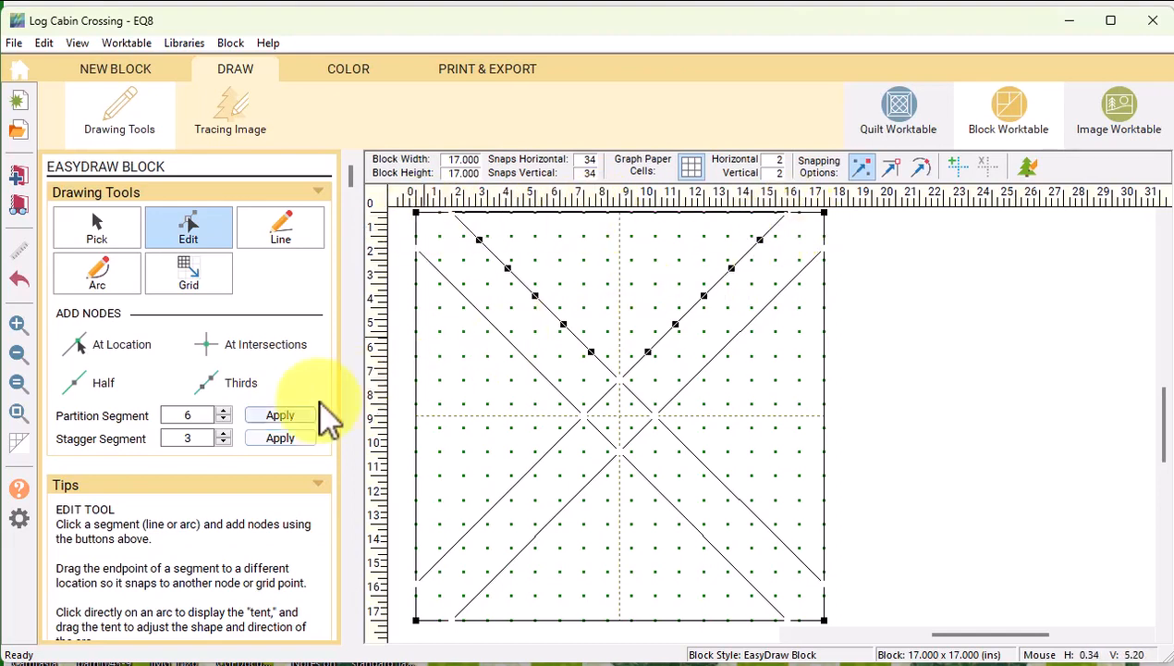
left_click(280, 415)
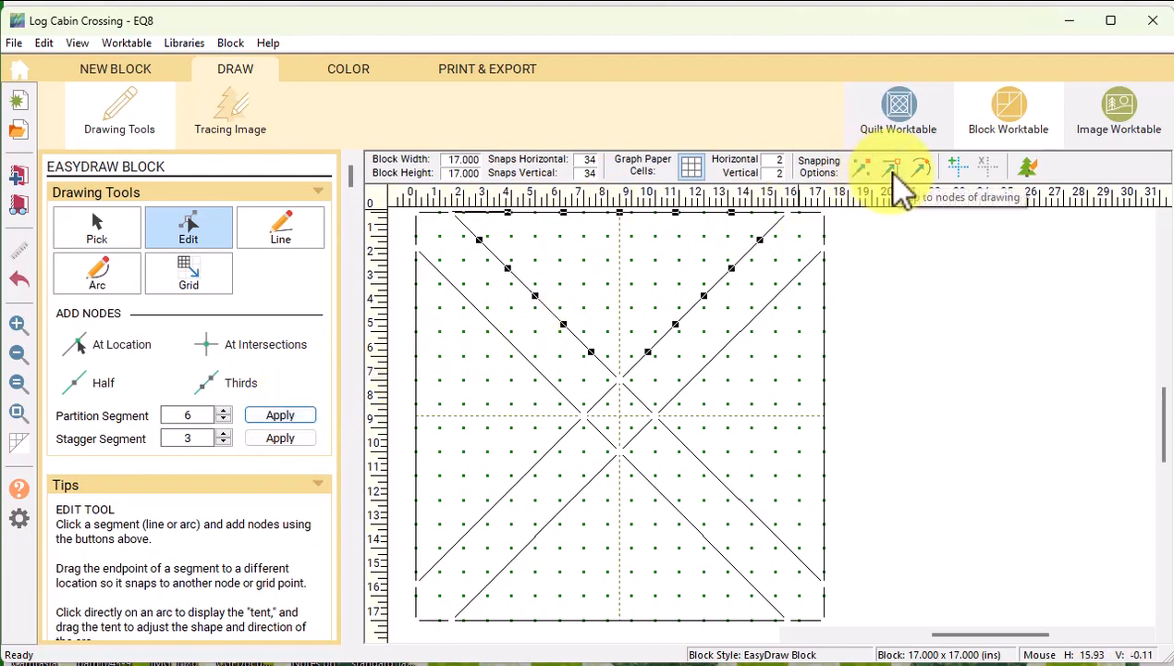
Step: With snapping to drawing nodes only, draw parallel lines connecting the five nodes on the top triangle's left side to its top-edge nodes
left_click(286, 233)
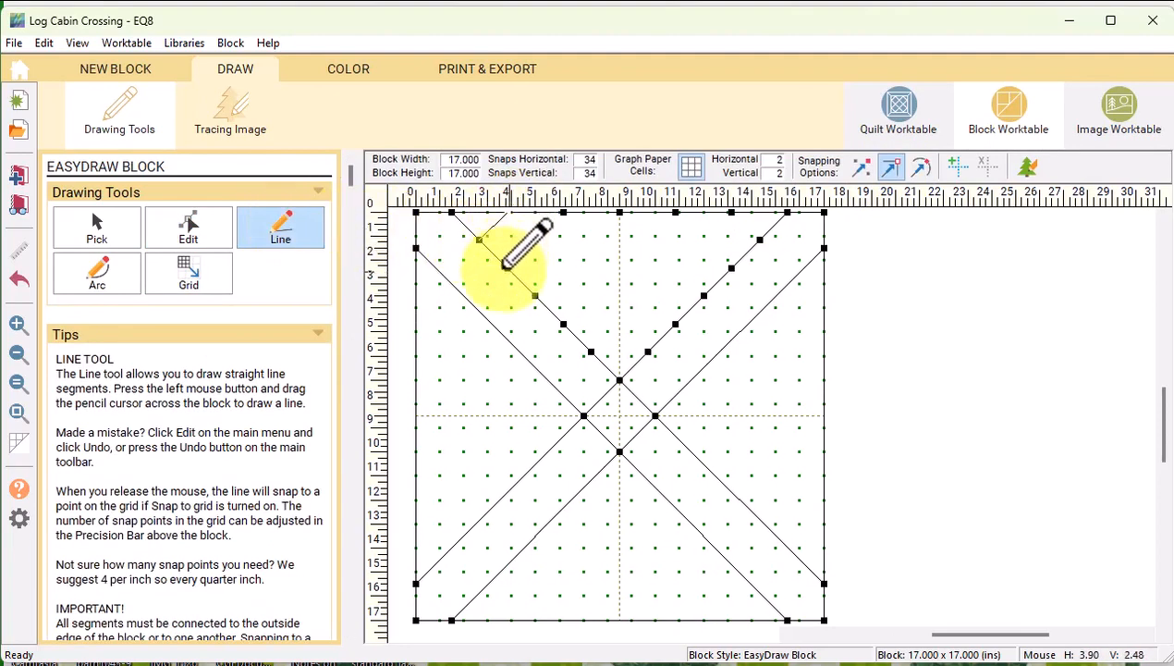
left_click_drag(507, 267, 560, 212)
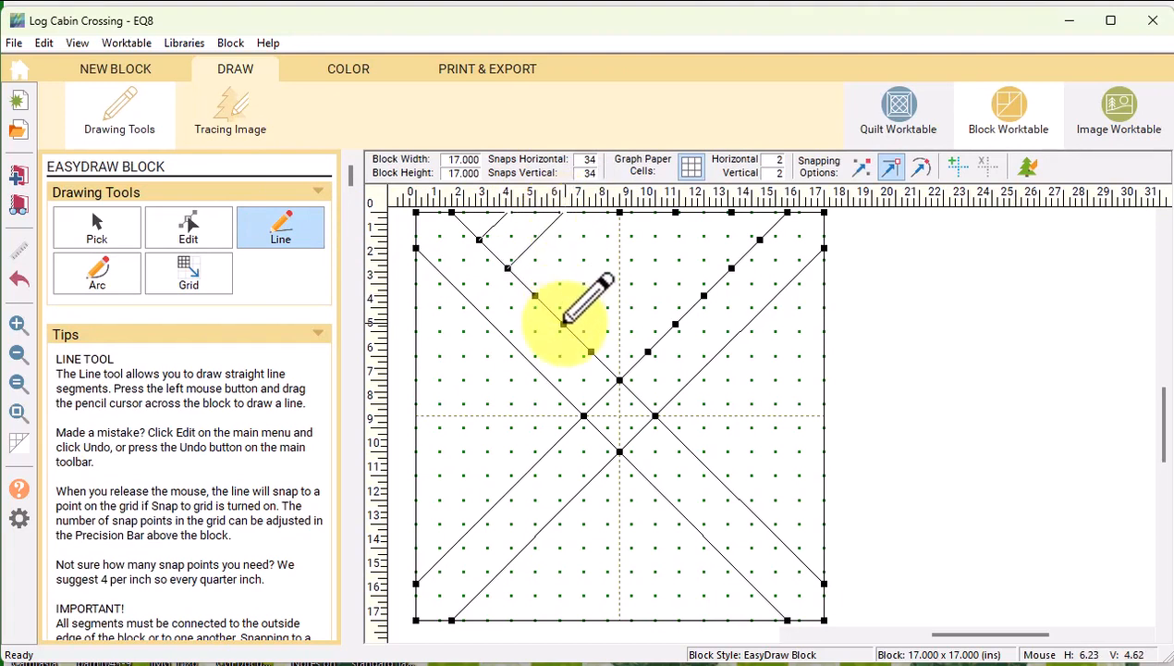
mouse_move(563, 324)
left_mouse_down()
mouse_move(590, 242)
mouse_move(668, 230)
mouse_move(674, 212)
left_mouse_up()
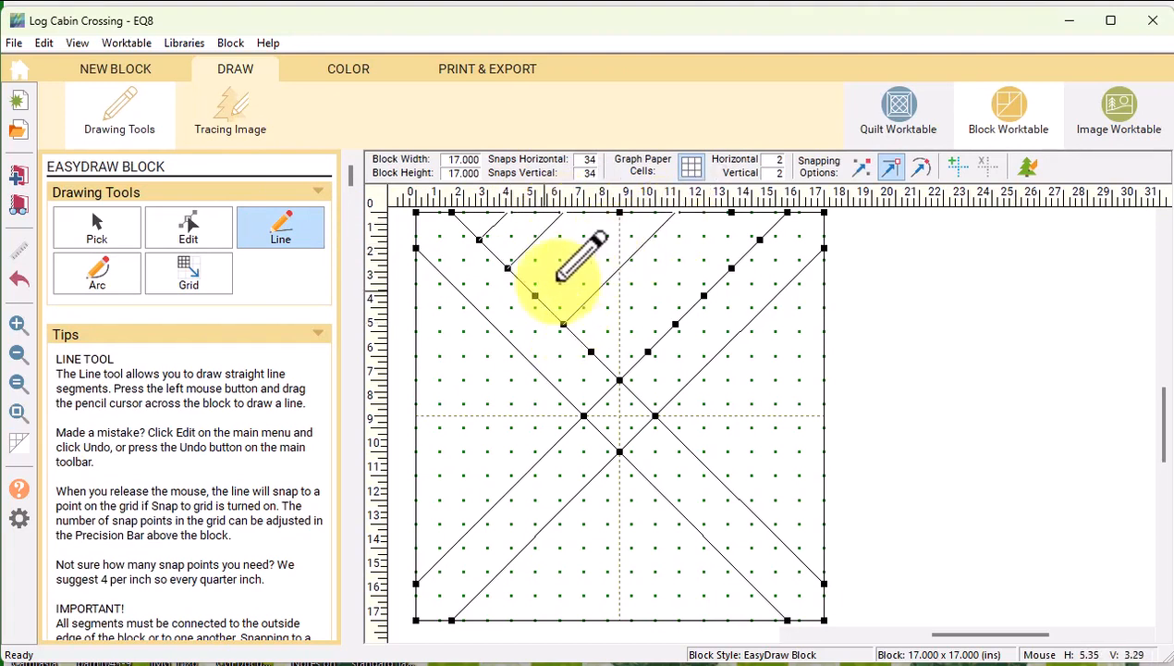
left_click_drag(534, 296, 618, 212)
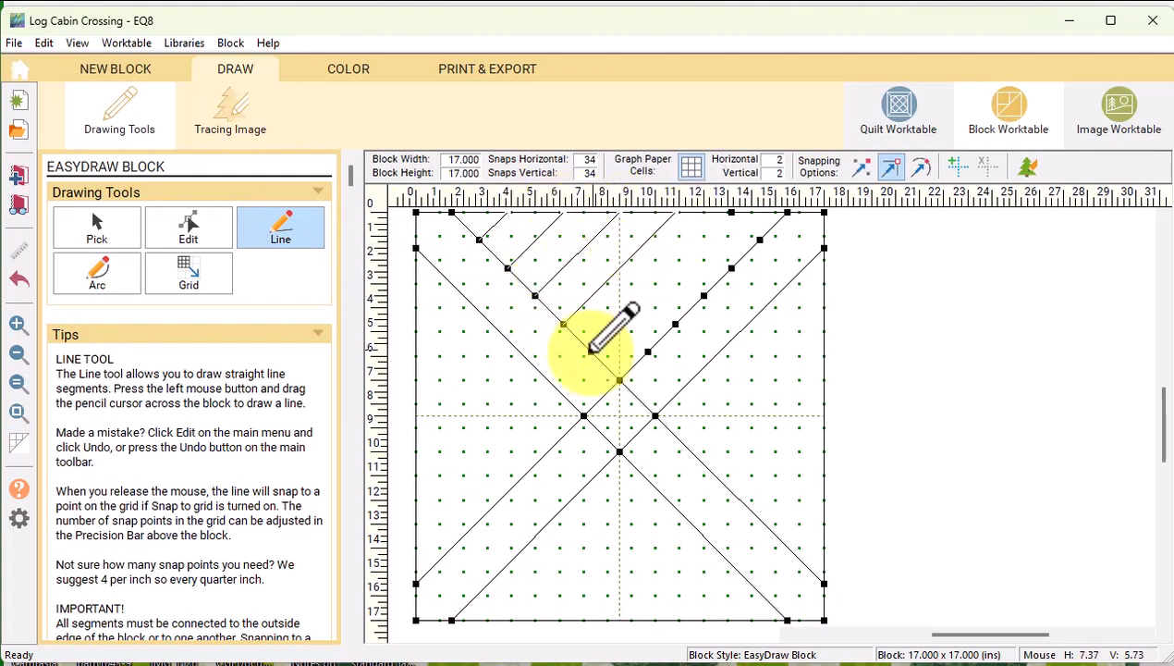
left_click_drag(590, 351, 730, 212)
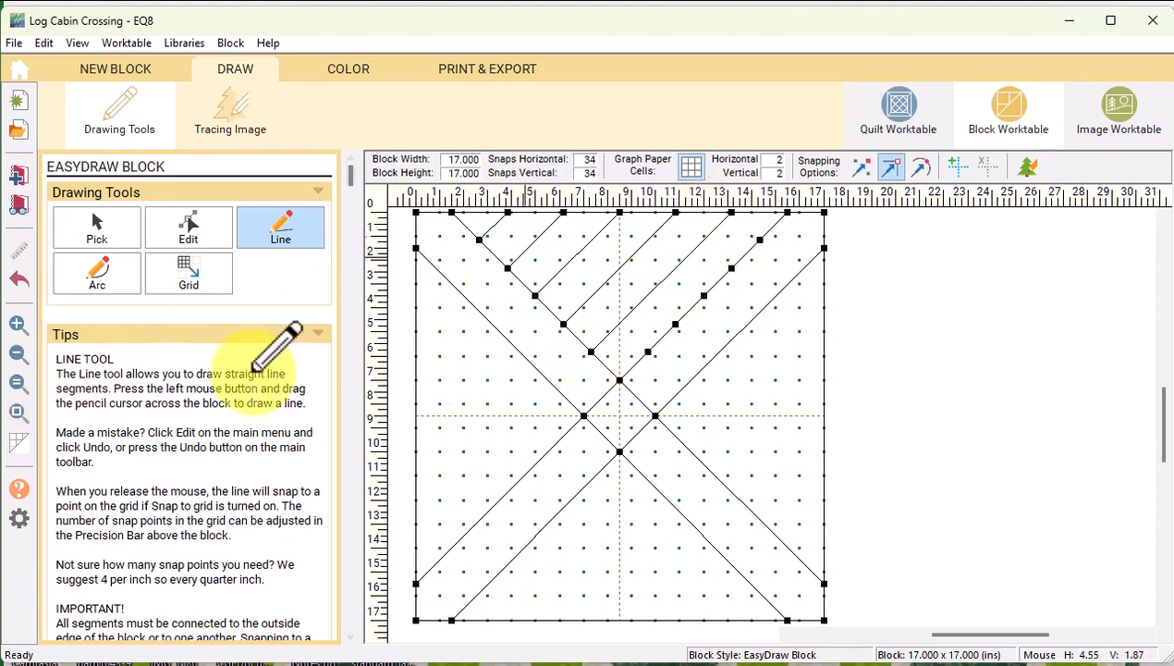
Step: Draw the five mirrored lines from the triangle's right-side nodes to its top-edge nodes, and split all lines at their crossings
left_click_drag(648, 352, 508, 213)
left_click_drag(675, 324, 563, 213)
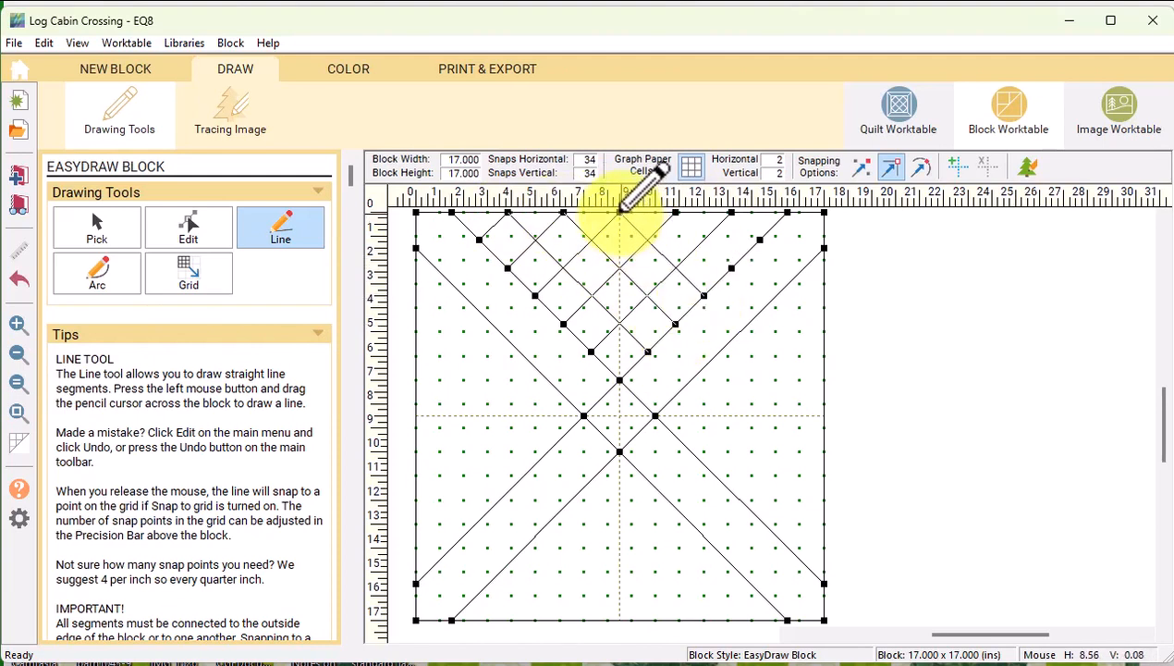
left_click_drag(732, 268, 675, 212)
left_click_drag(760, 240, 731, 212)
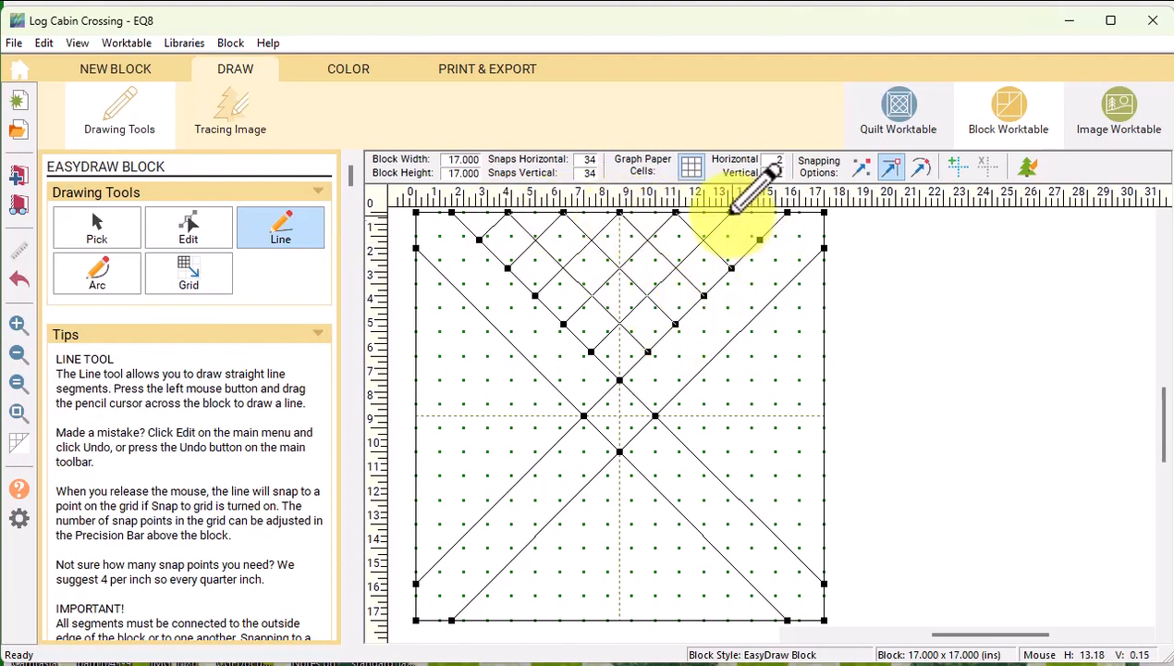
left_click(352, 74)
left_click(247, 80)
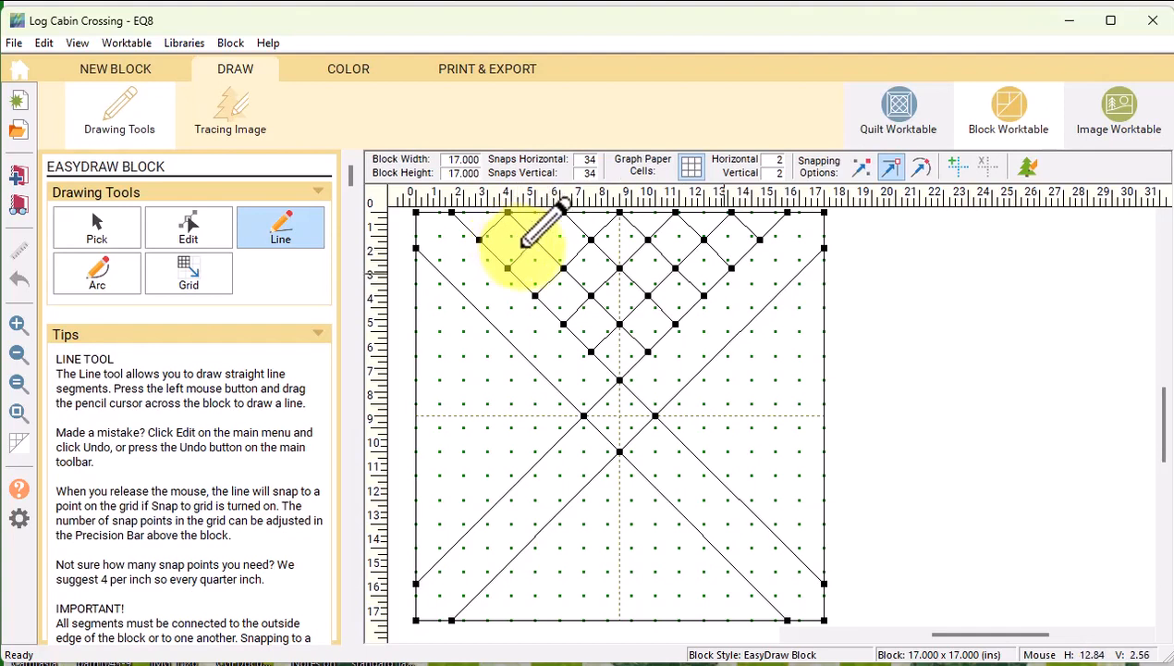
Step: Delete the short dividing segments inside the outer strips along the top triangle's left and right sides, keeping the end segments at the top
left_click(97, 230)
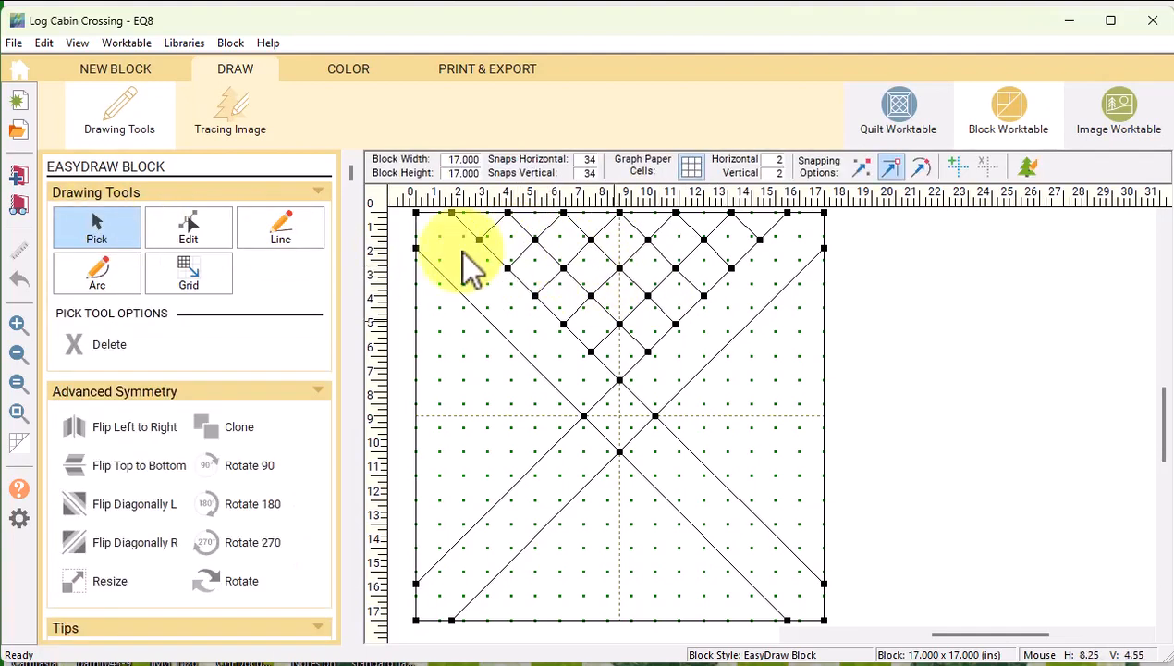
left_click(523, 255)
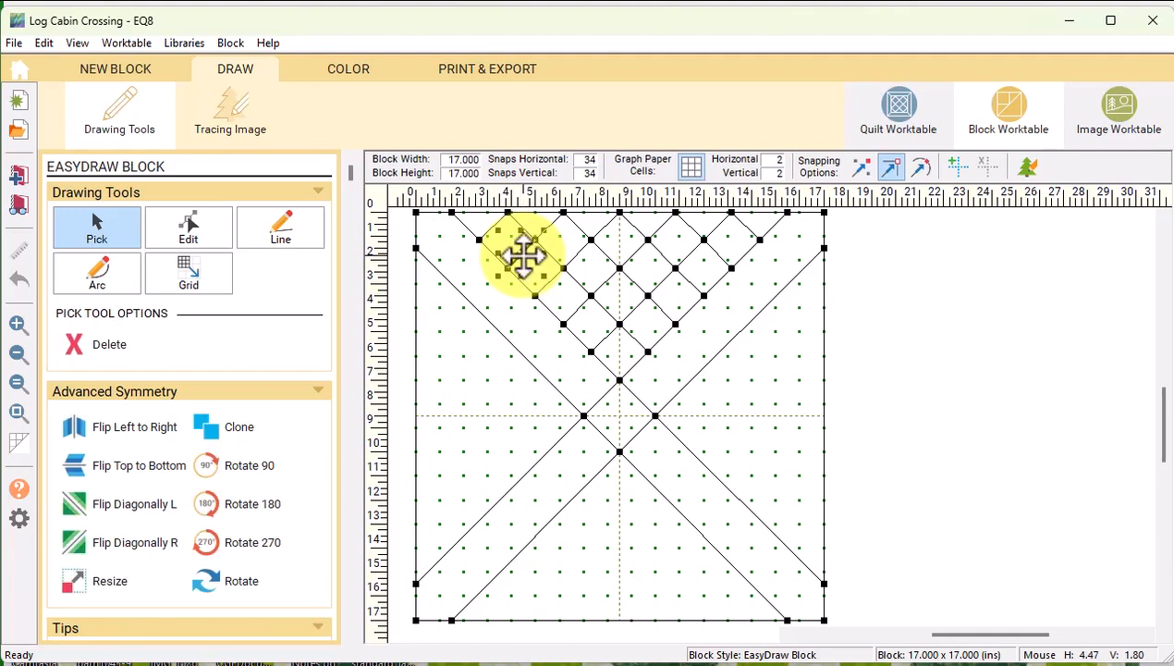
left_click(603, 350)
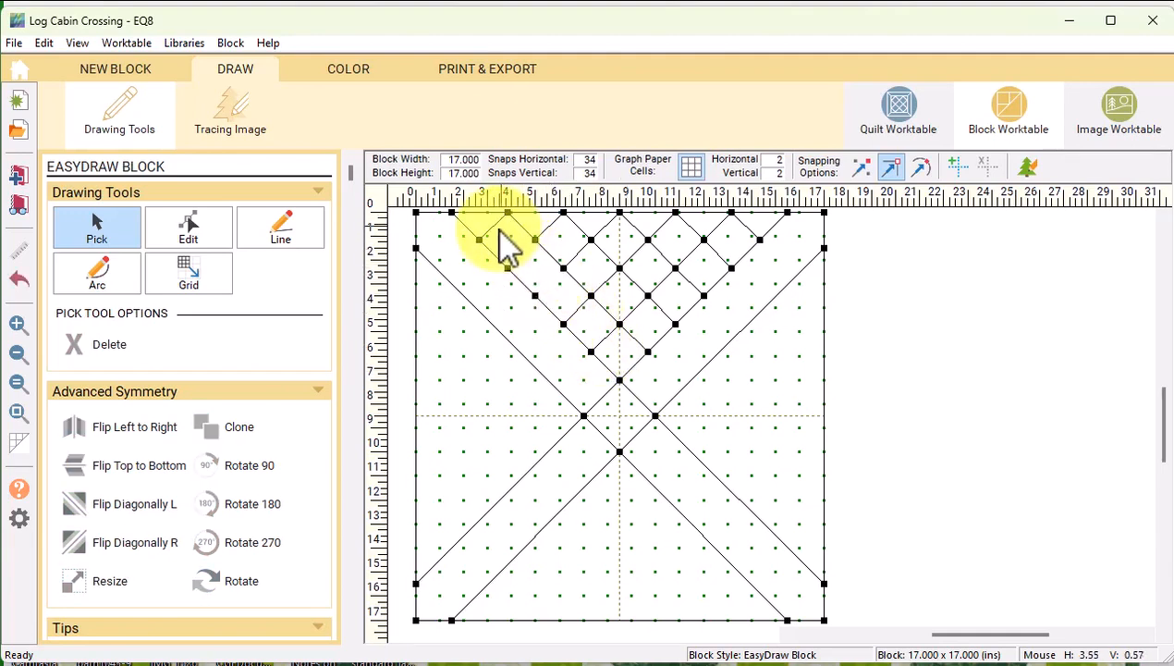
left_click(579, 312)
key("Delete")
left_click(605, 339)
key("Delete")
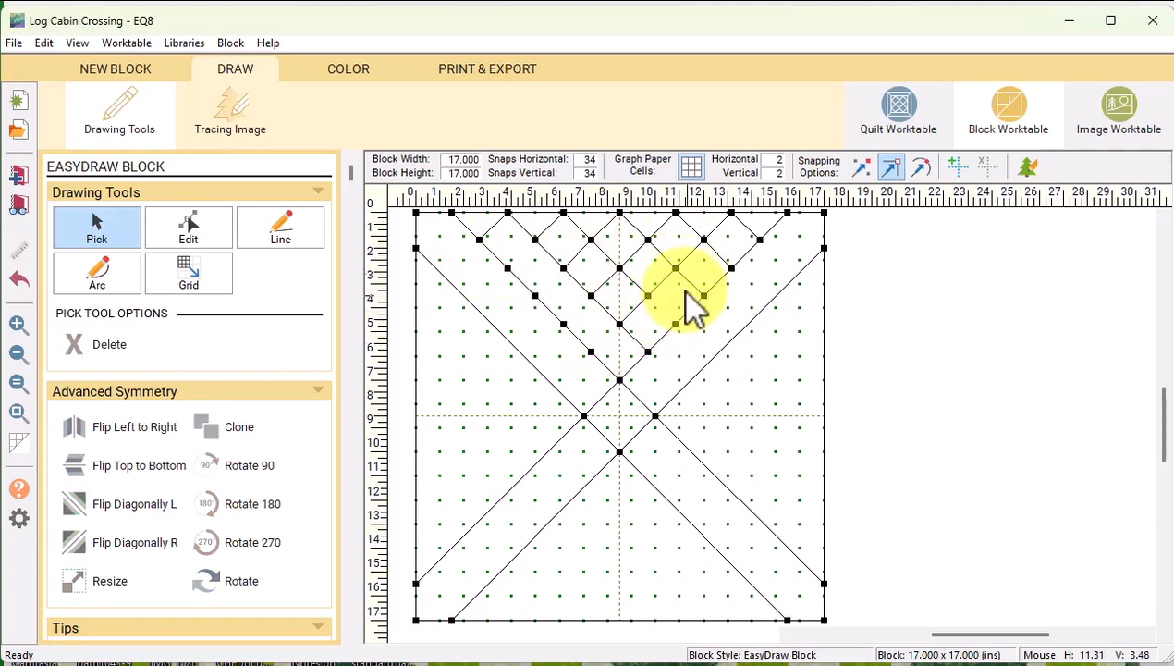
left_click(724, 257)
key("Delete")
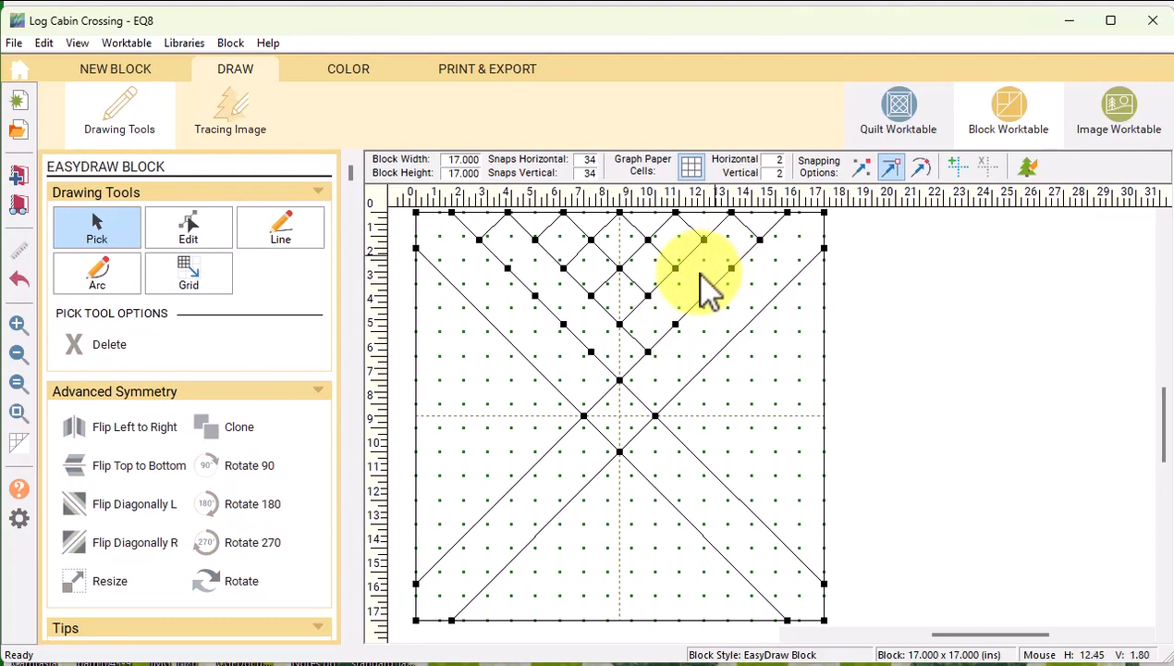
Step: Delete the three remaining short dividing segments inside the inner strips of the top triangle
left_click(582, 255)
key("Delete")
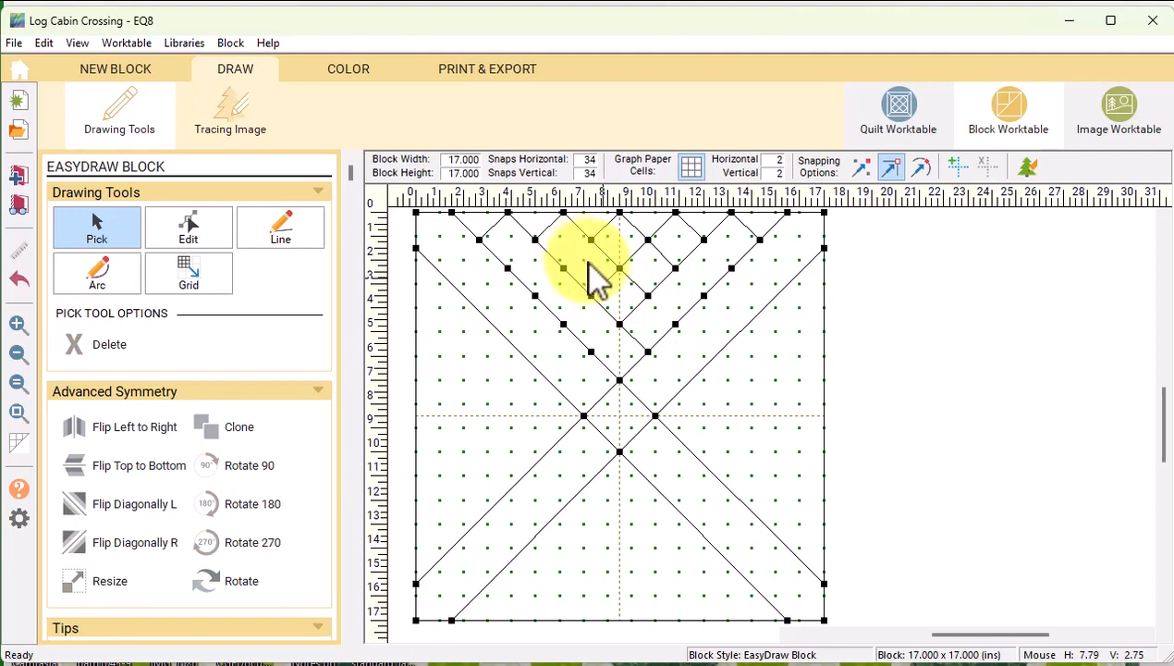
left_click(605, 282)
key("Delete")
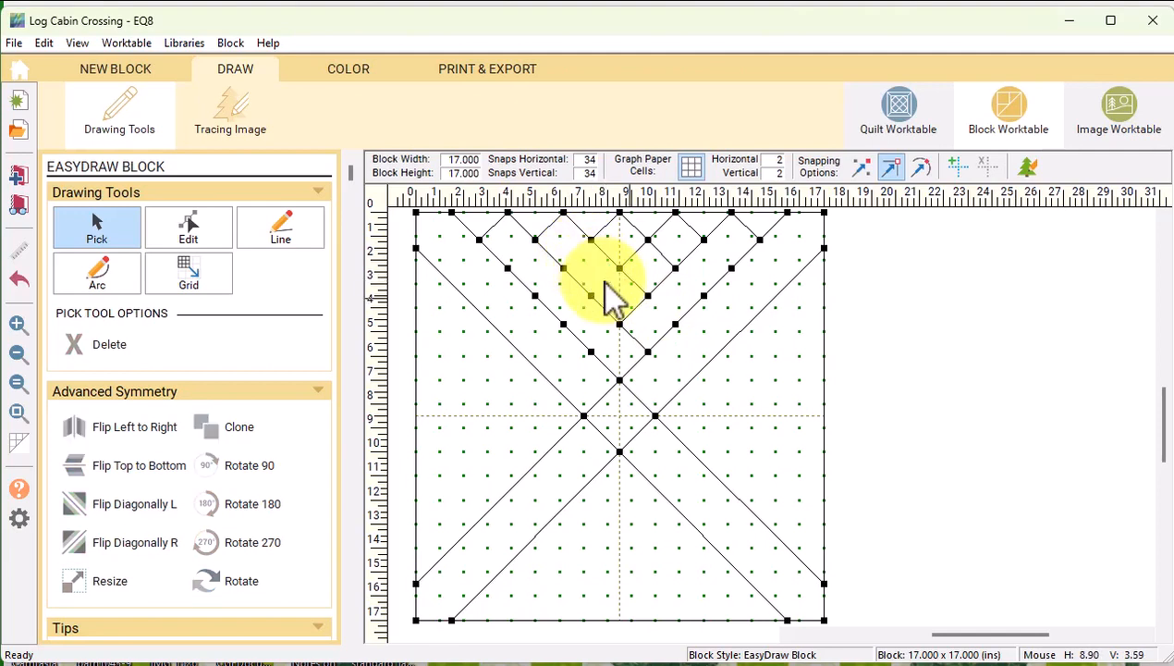
left_click(662, 256)
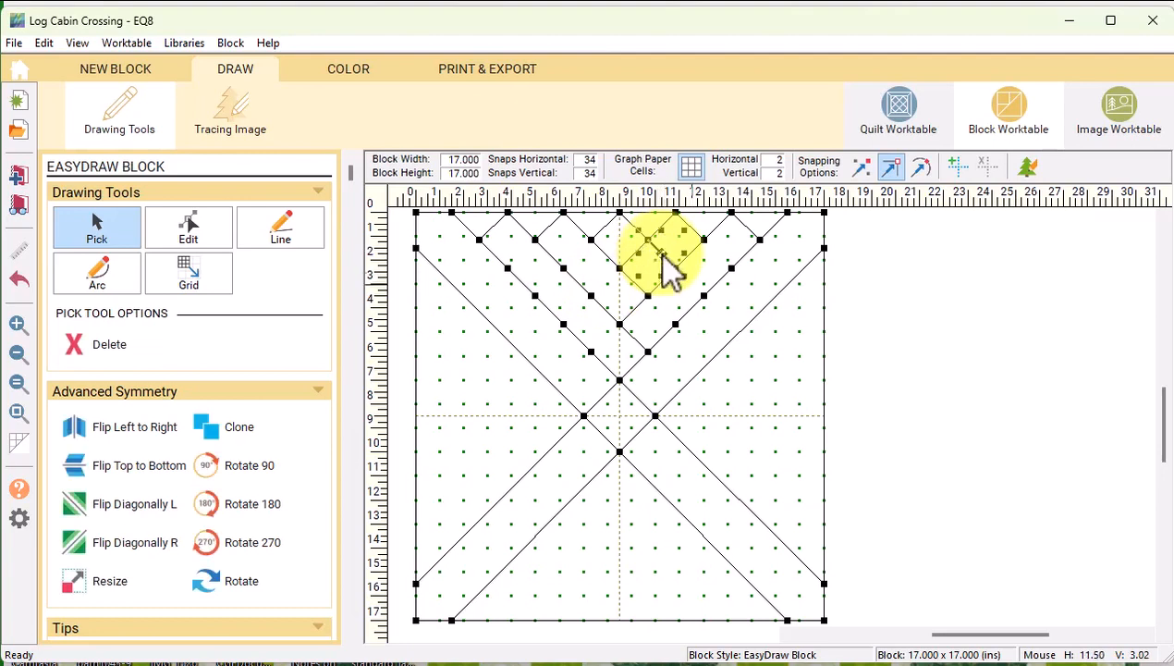
key("Delete")
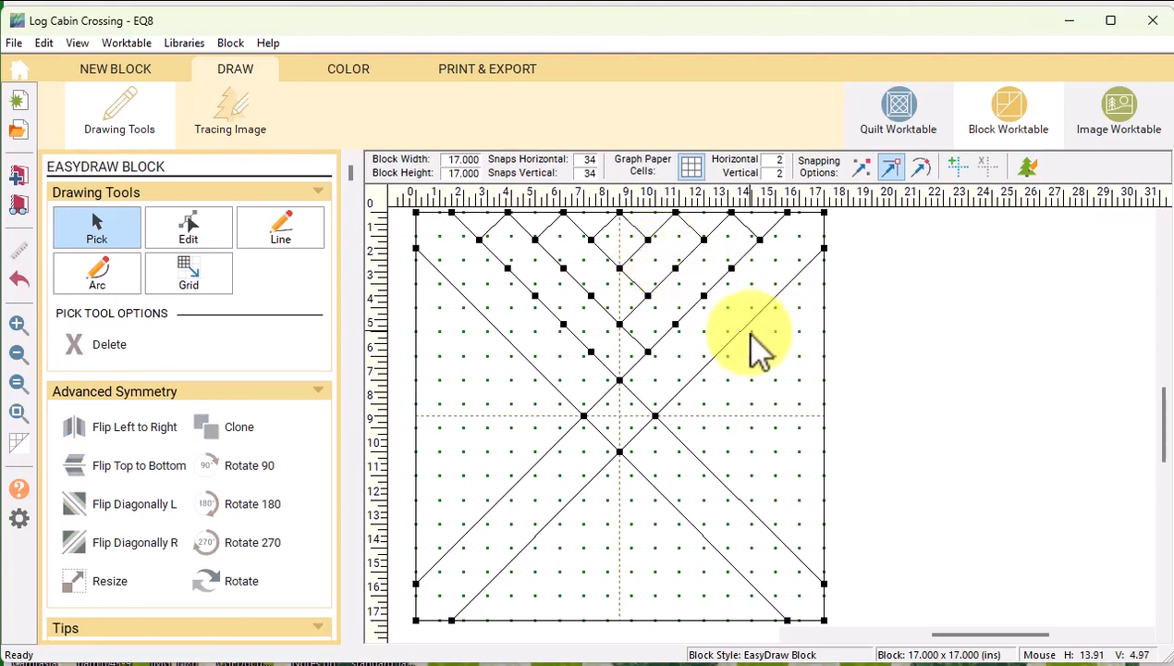
Step: Add all Vertex by QT Fabrics swatches from the 2023 Fabric of the Month library to the sketchbook
left_click(352, 70)
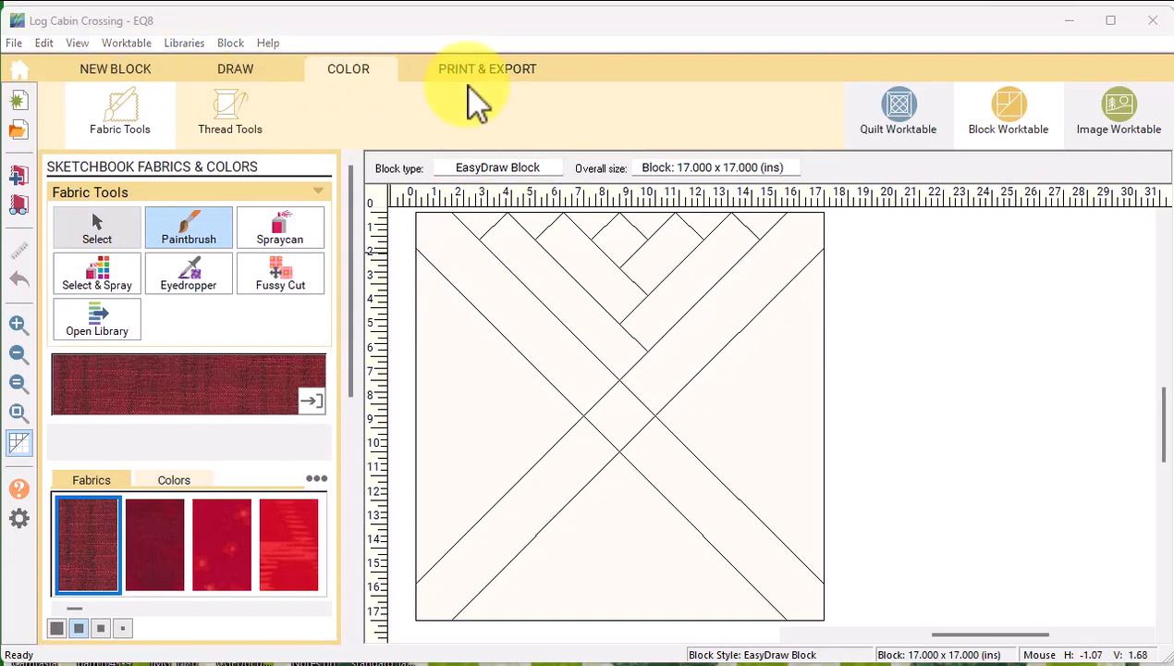
left_click(92, 328)
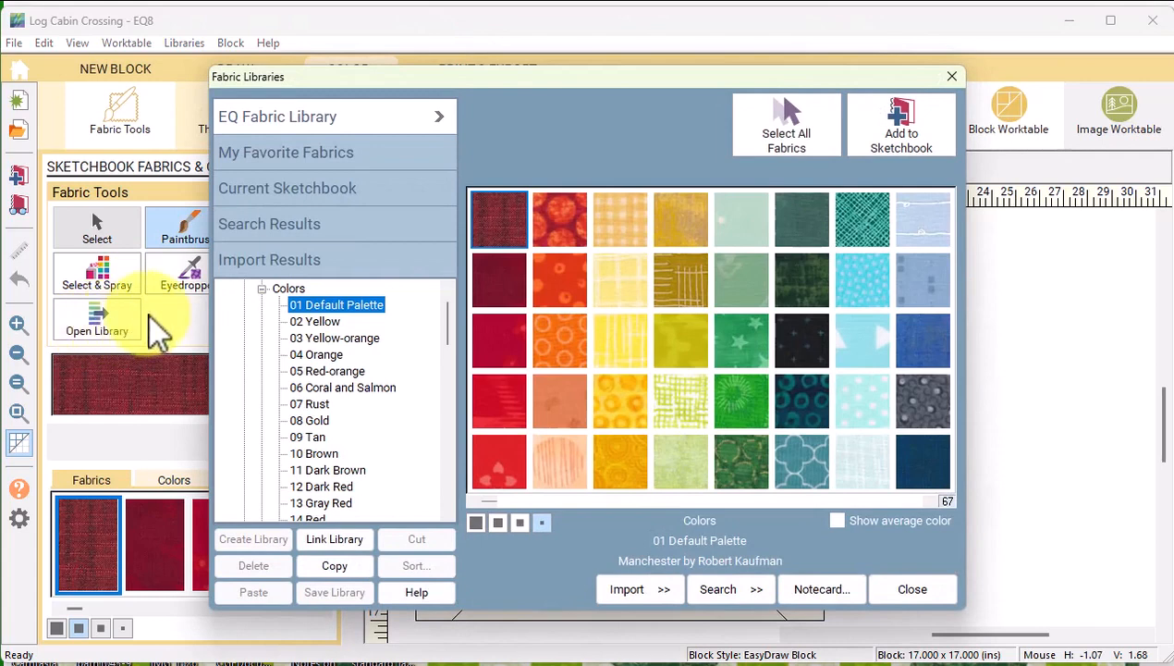
left_click(263, 291)
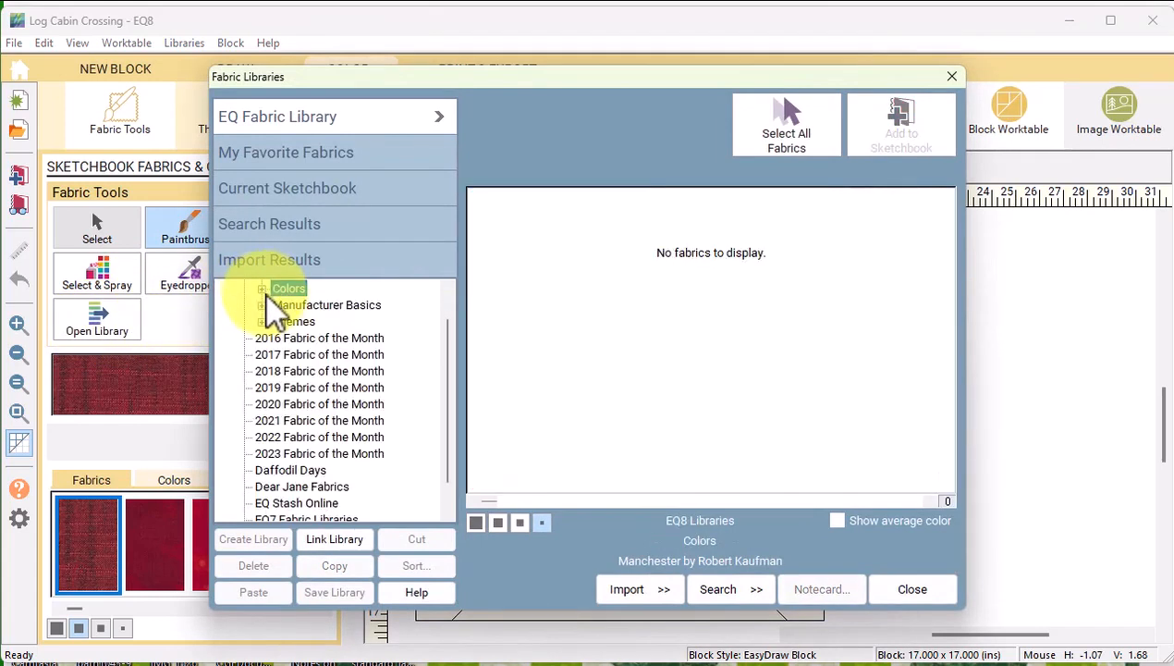
left_click(333, 454)
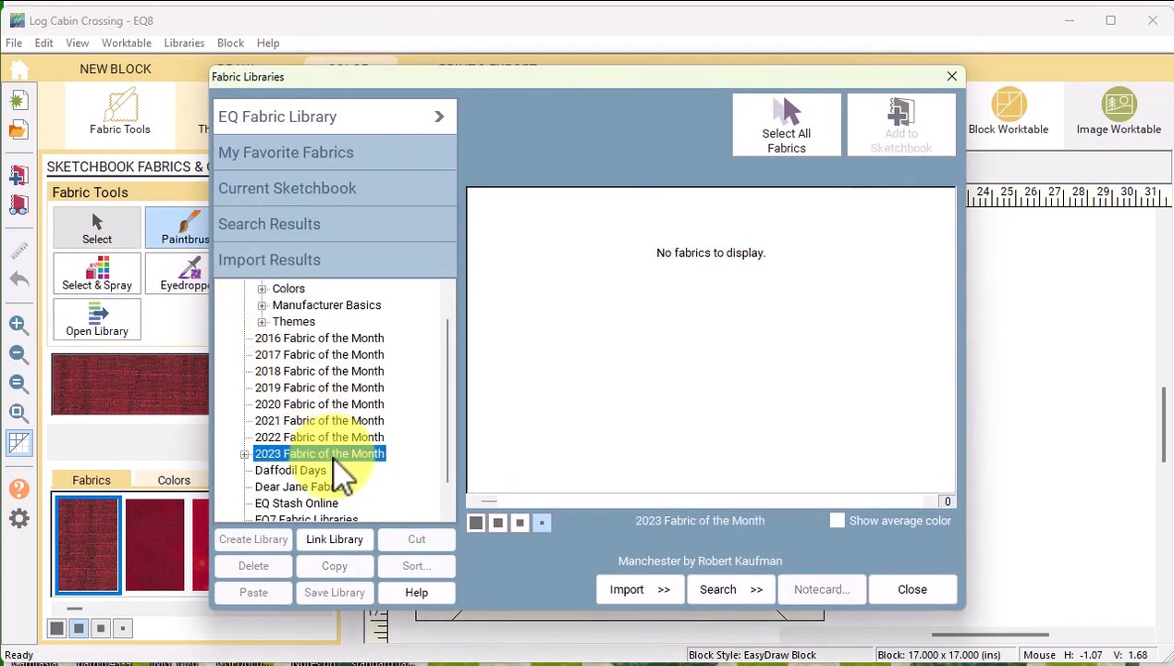
left_click(245, 454)
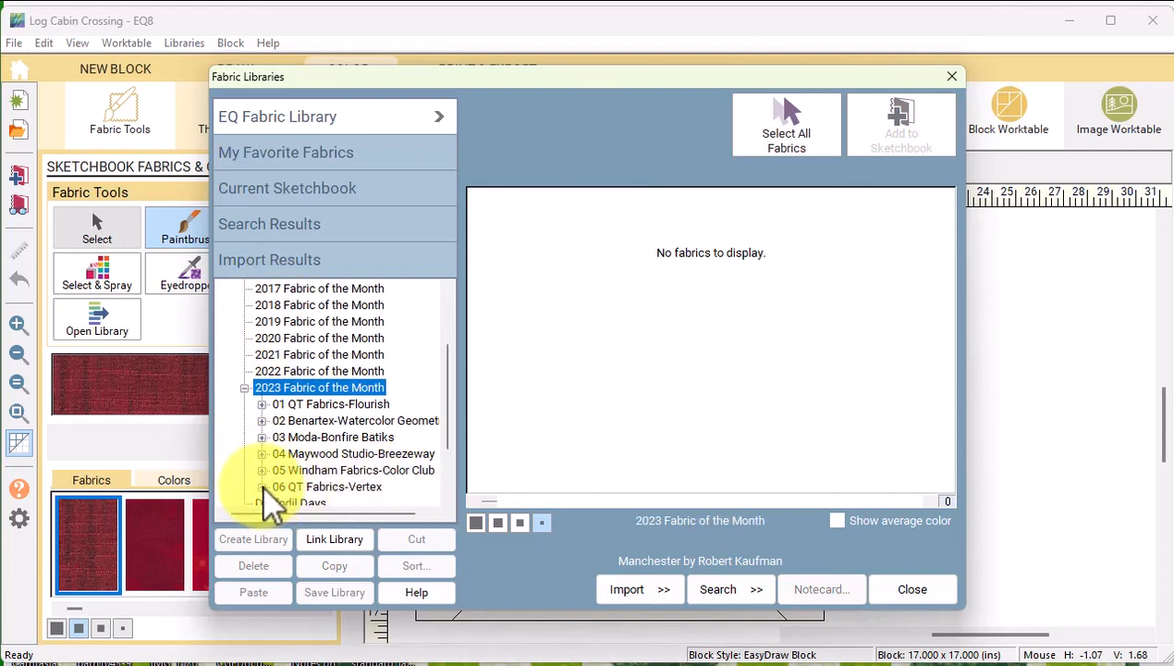
left_click(263, 487)
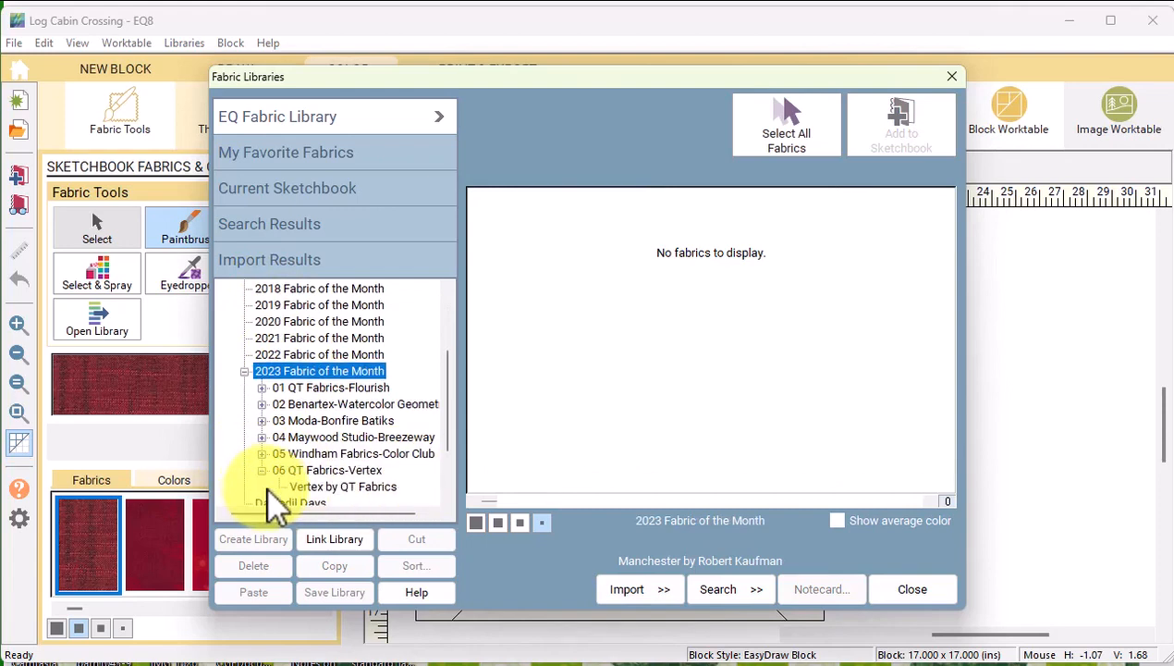
left_click(383, 504)
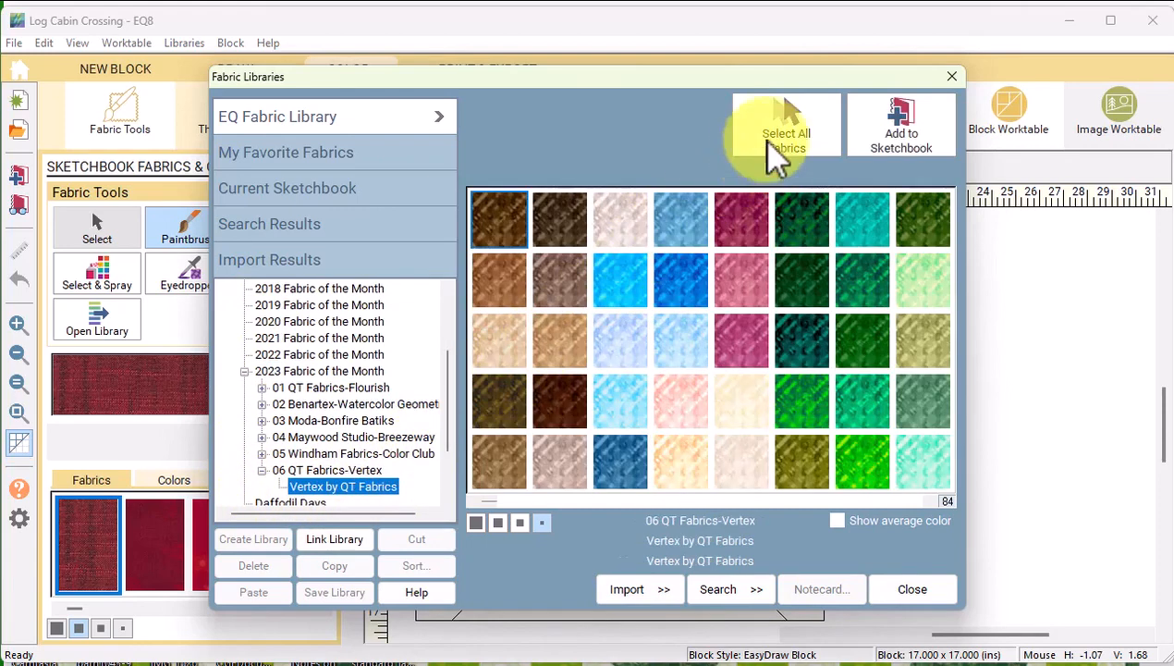
left_click(791, 118)
left_click(916, 137)
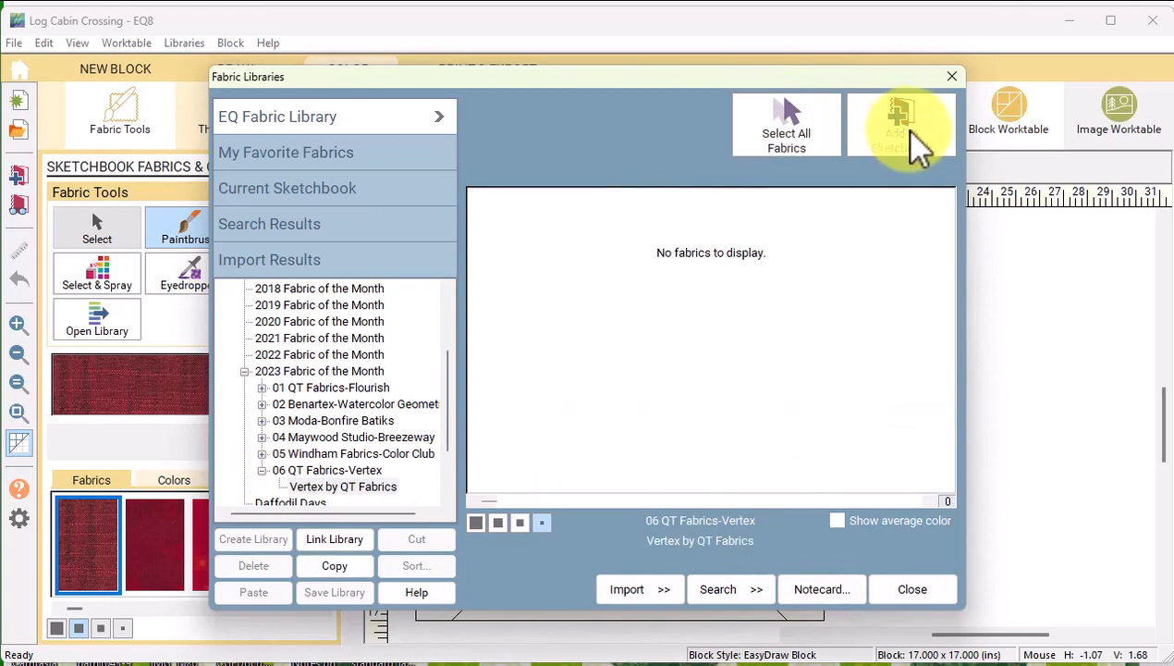
left_click(910, 590)
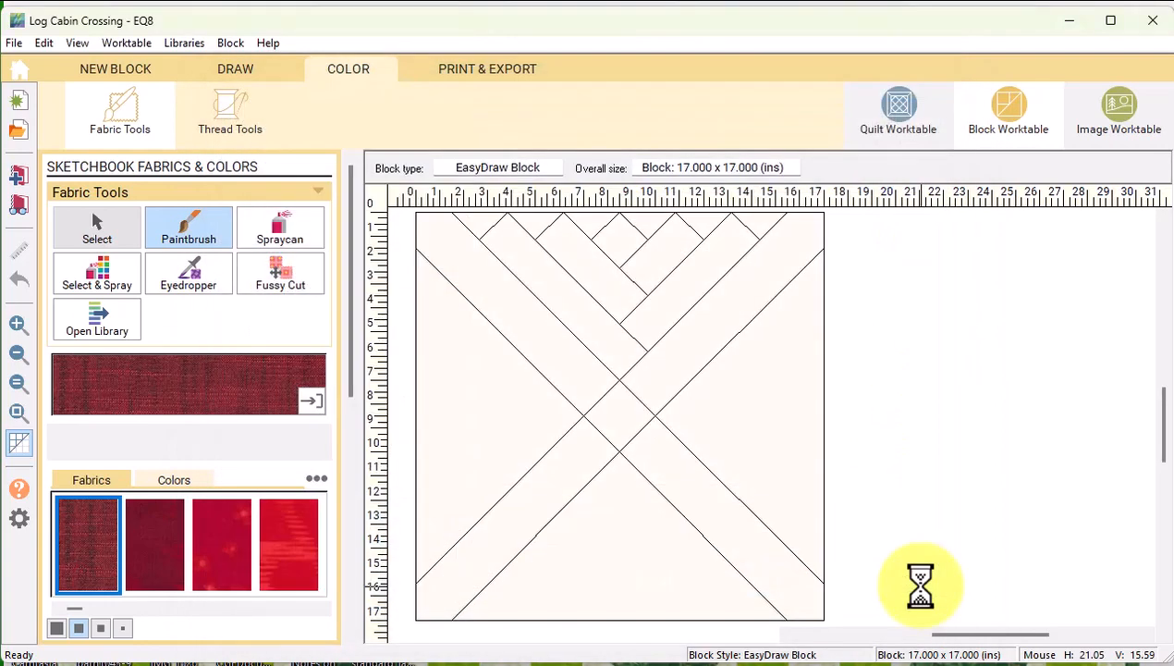
Step: Color the top triangle's center square orange, the strips around it pink, and the outer pair of strips teal
mouse_move(75, 608)
left_mouse_down()
mouse_move(290, 607)
mouse_move(134, 608)
mouse_move(189, 611)
left_mouse_up()
left_click(123, 628)
left_click(618, 240)
left_click(151, 521)
left_click(588, 268)
left_click(659, 270)
left_click(227, 519)
left_click(574, 304)
left_click(671, 301)
Step: Fill all remaining uncolored patches of the block with the black fabric using the Spraycan
left_click(263, 236)
left_click(305, 516)
left_click(189, 520)
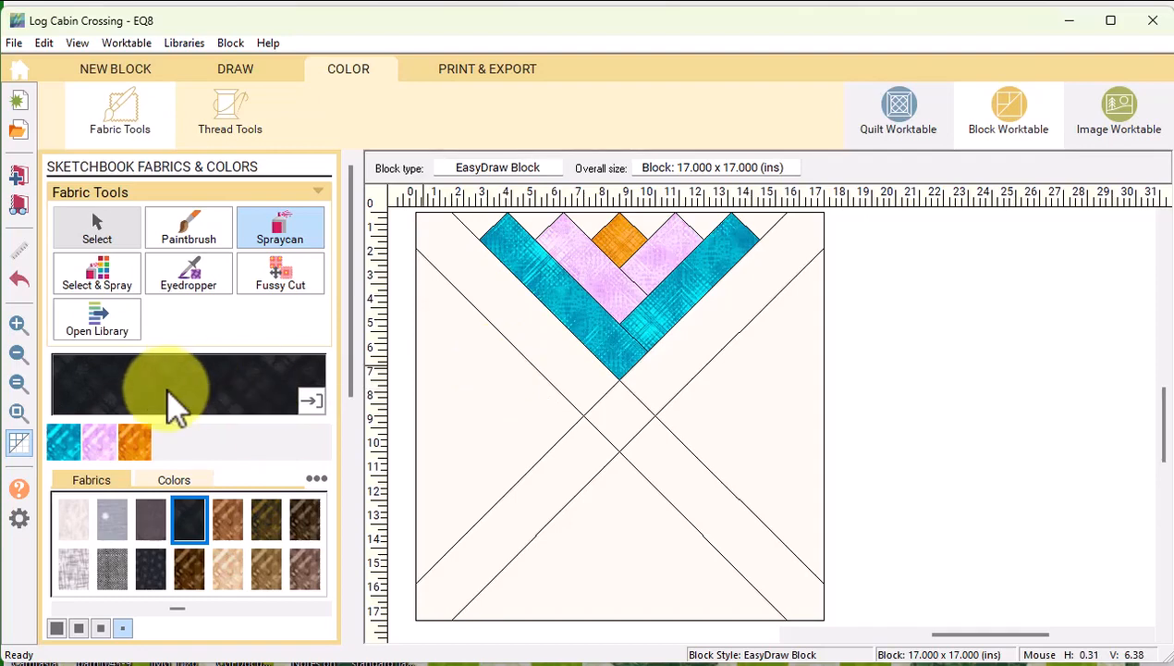
left_click(603, 357)
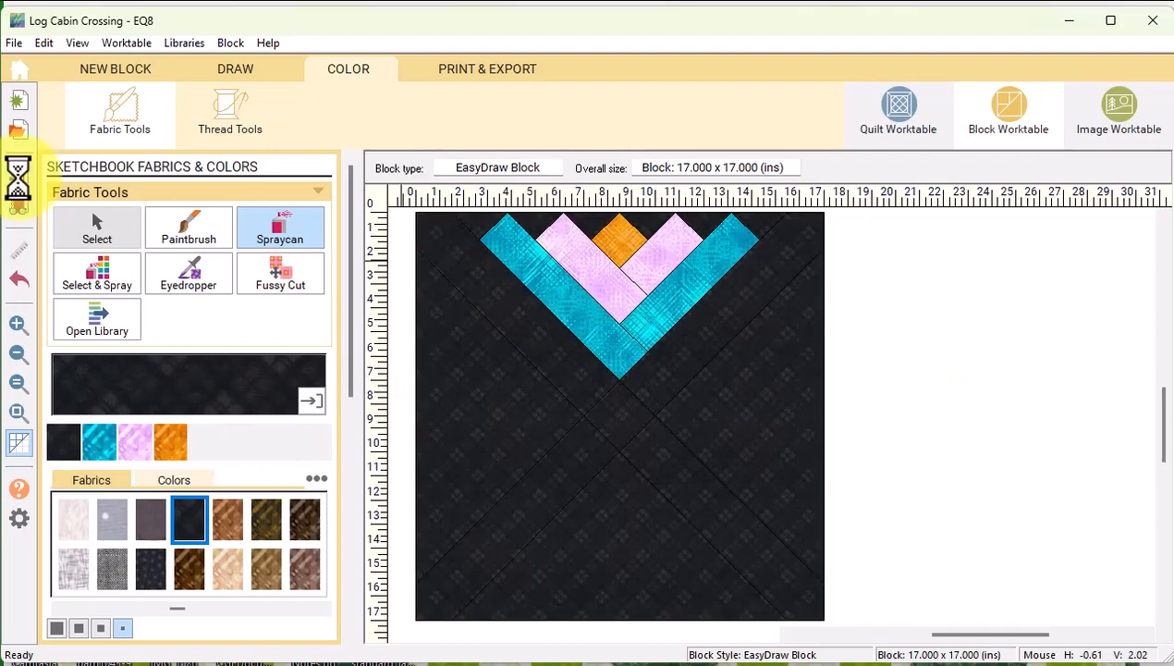
Step: Convert the diagonal sides of the right, bottom and left triangles into dashed guide lines
left_click(235, 70)
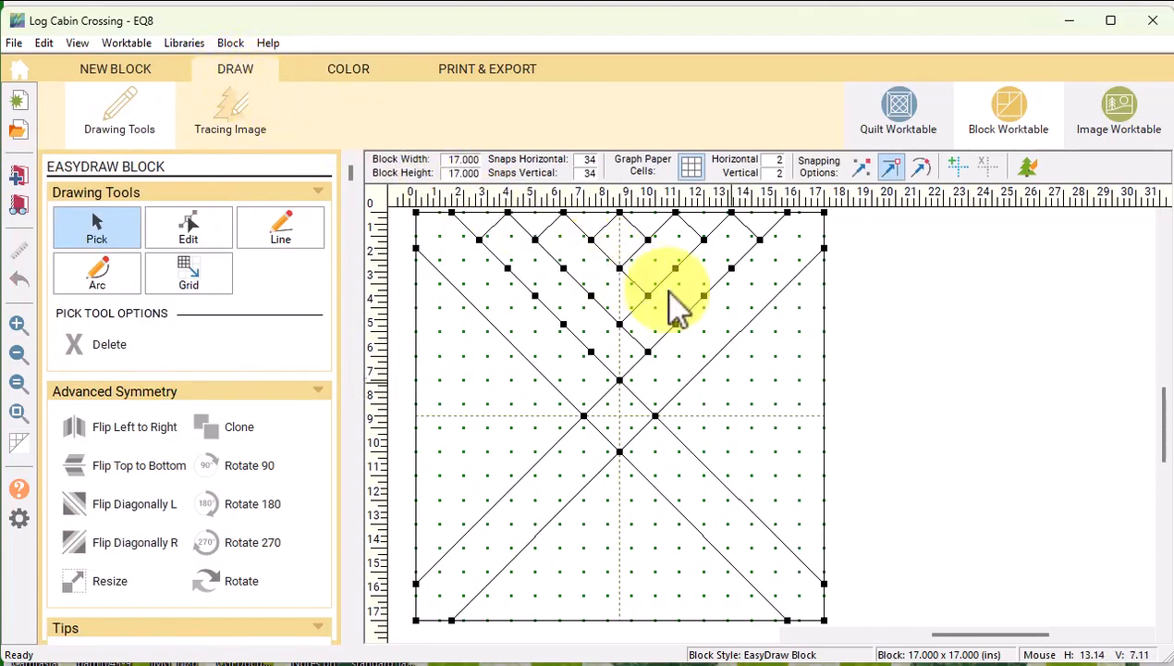
left_click(738, 336)
left_click(742, 502, "shift")
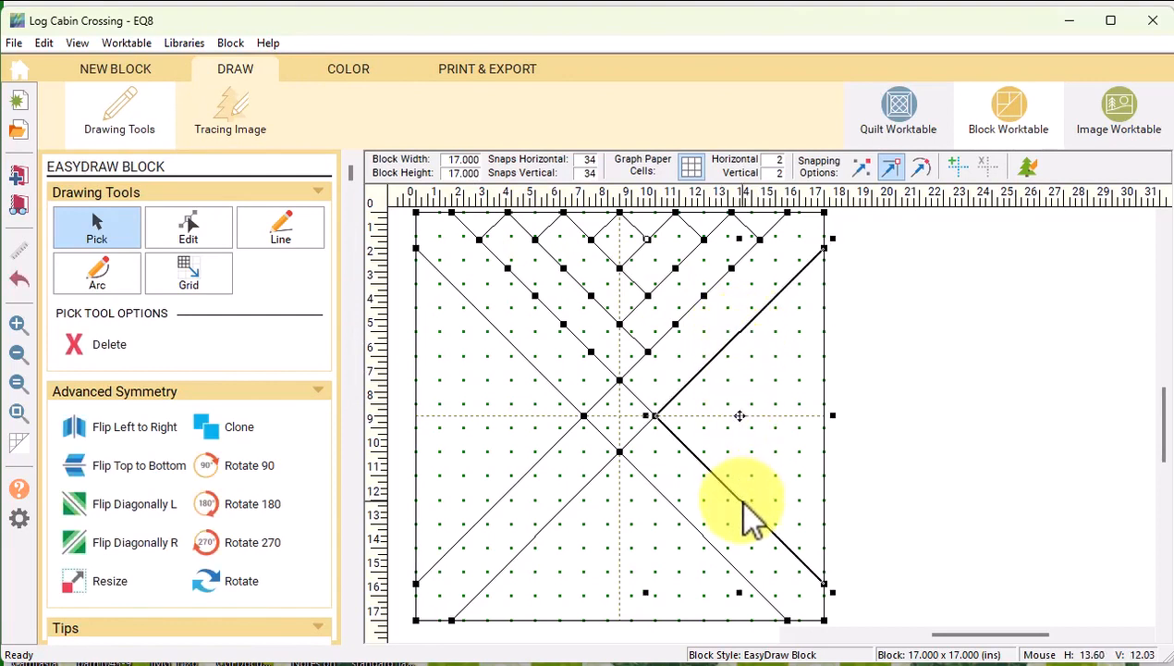
left_click(697, 528, "shift")
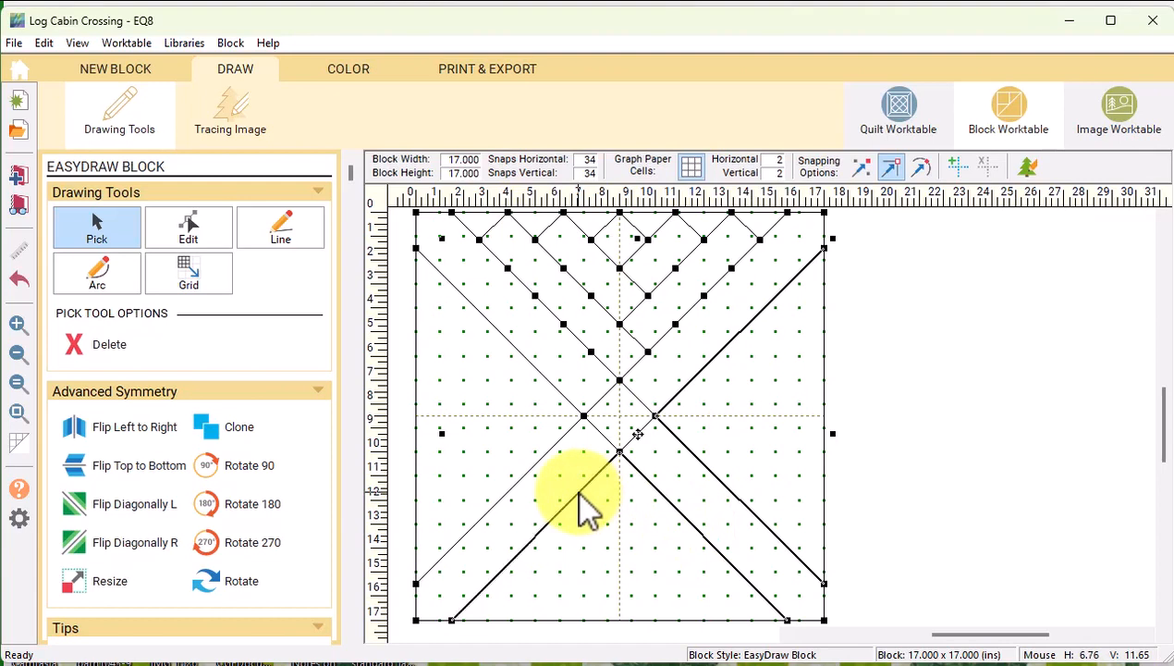
left_click(542, 377, "shift")
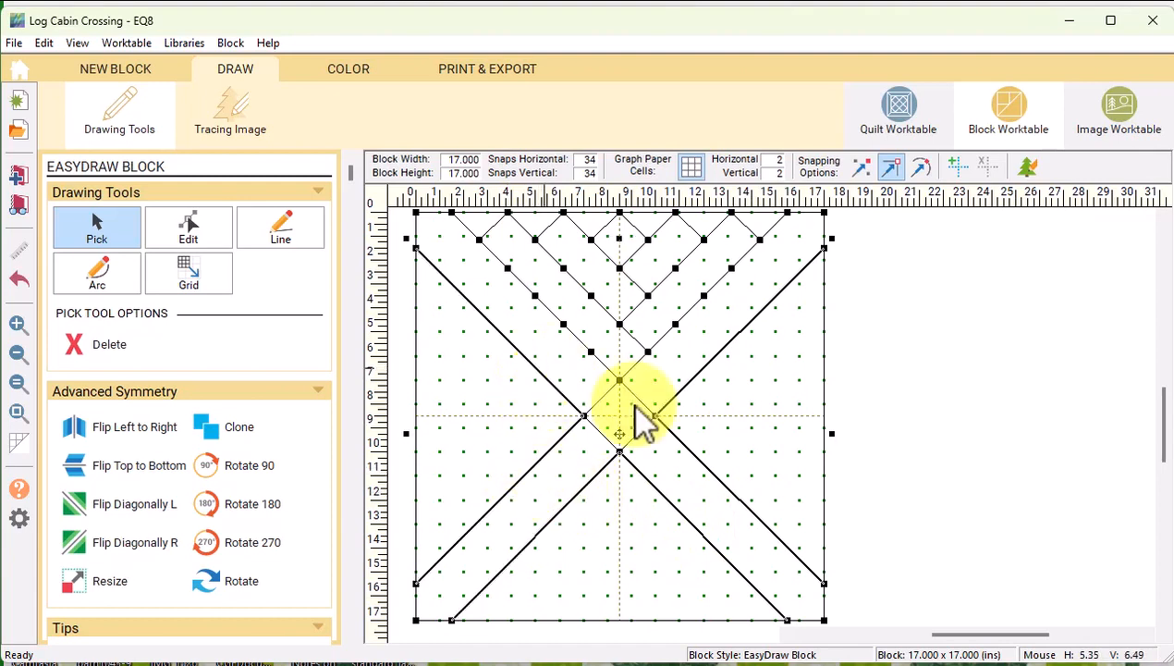
left_click(965, 171)
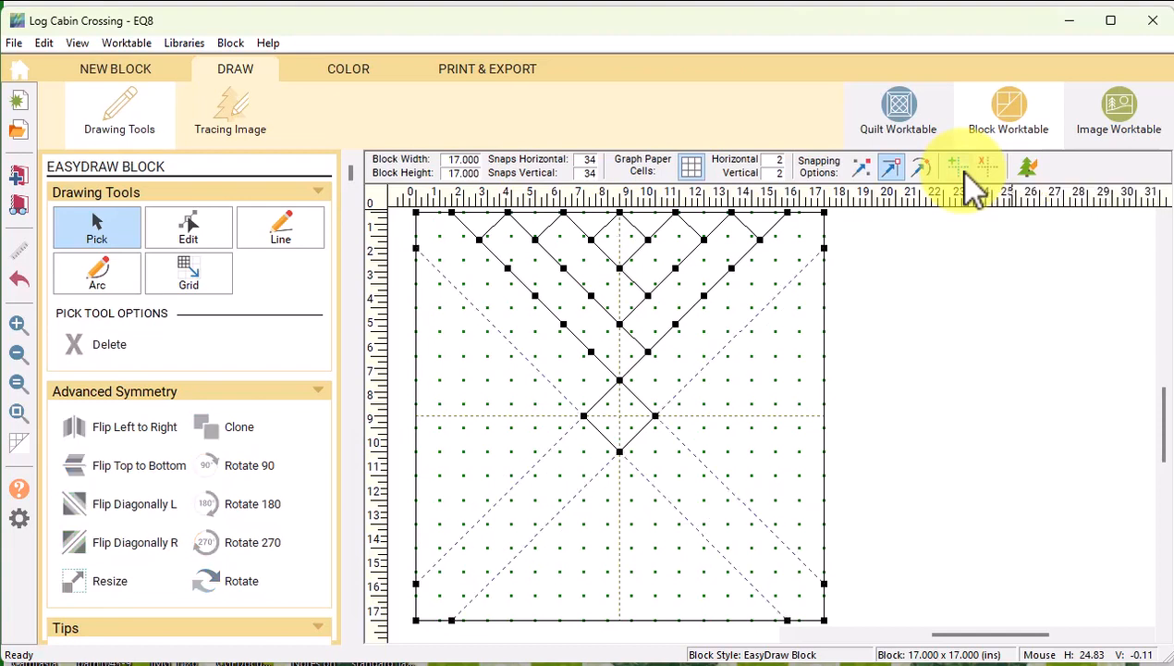
Step: Clone the top triangle's log cabin lines, rotate the copy 90 degrees, and fit it into the right triangle with grid snapping instead of node snapping
scroll(962, 356, "up", 2)
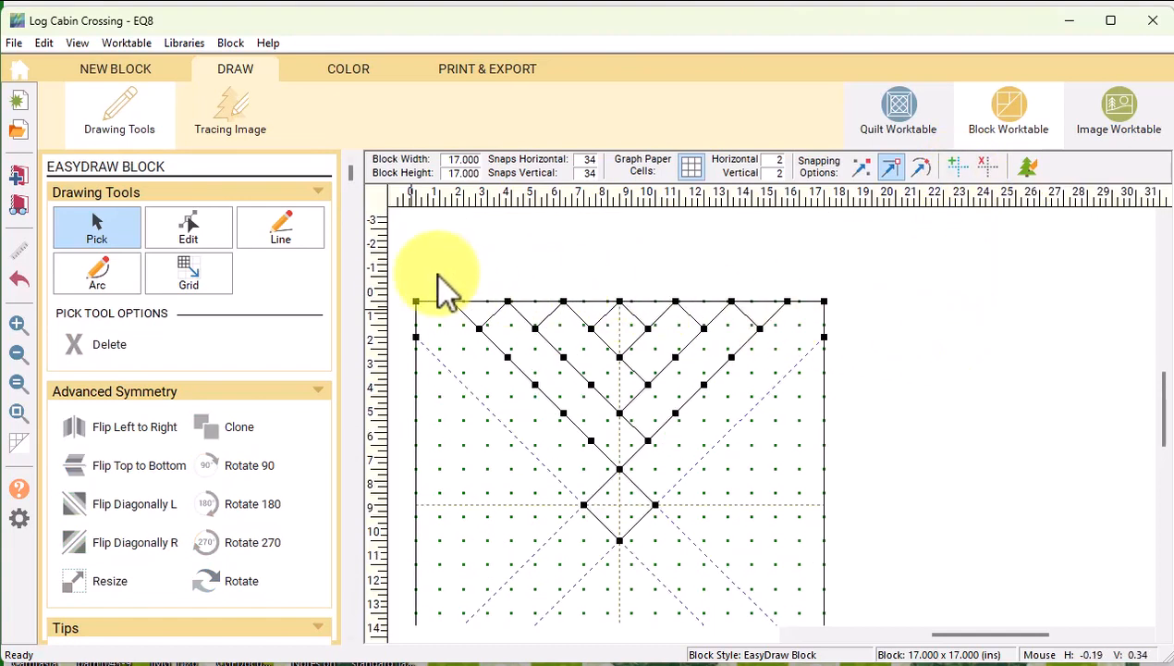
left_click_drag(437, 274, 806, 481)
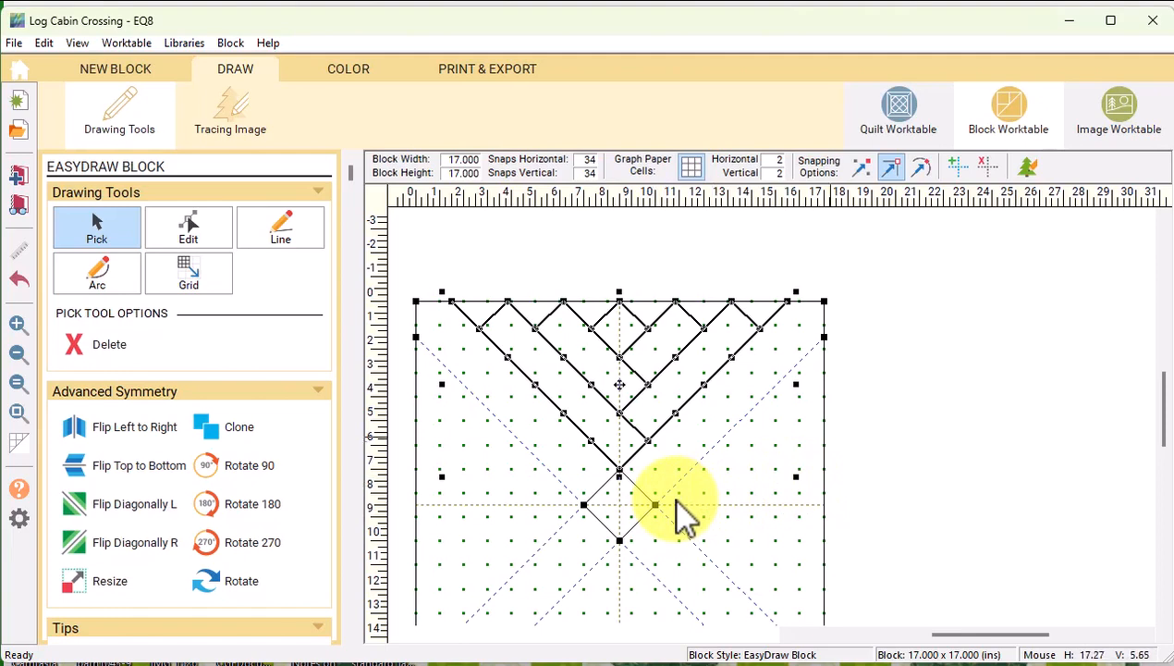
left_click(245, 430)
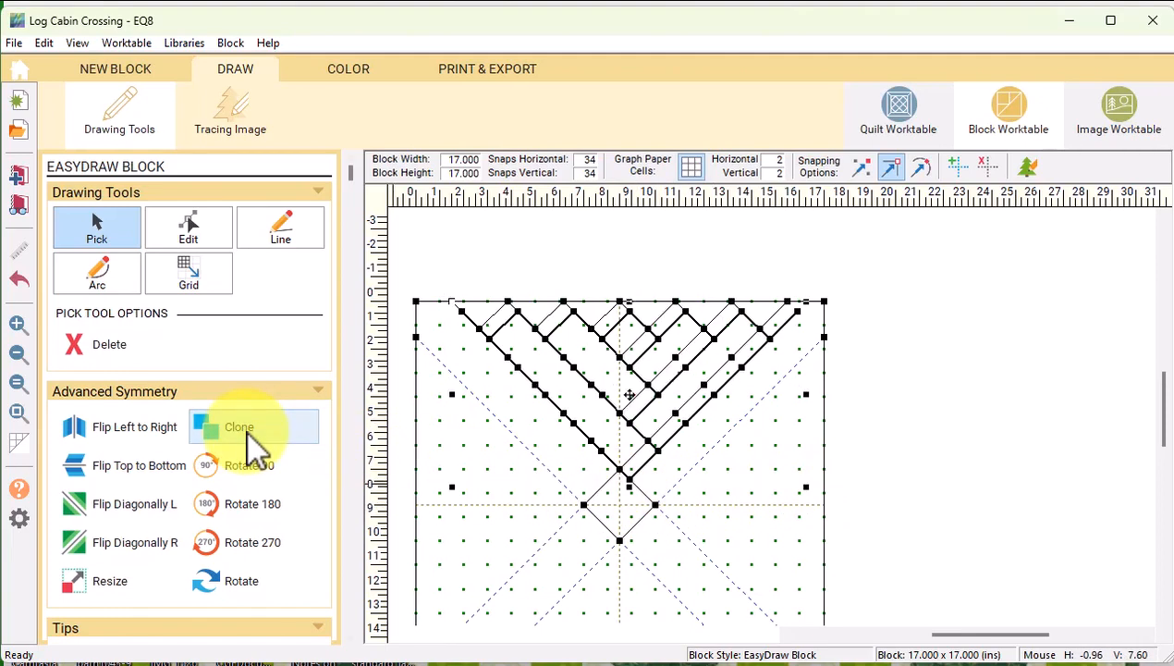
left_click(248, 463)
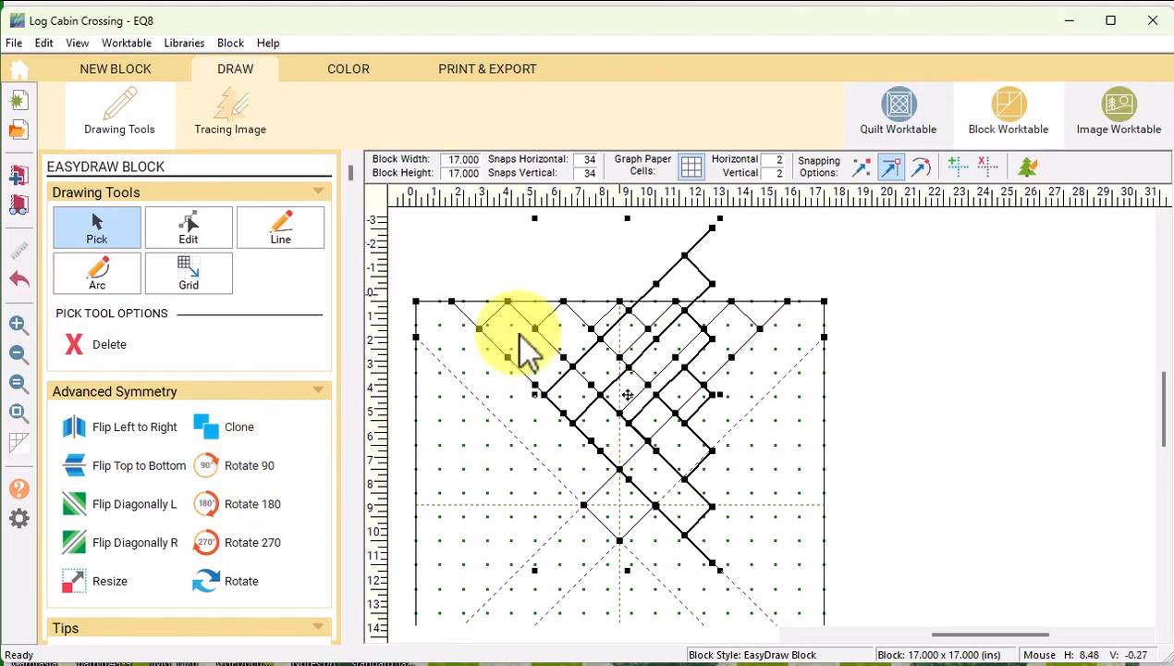
left_click(858, 170)
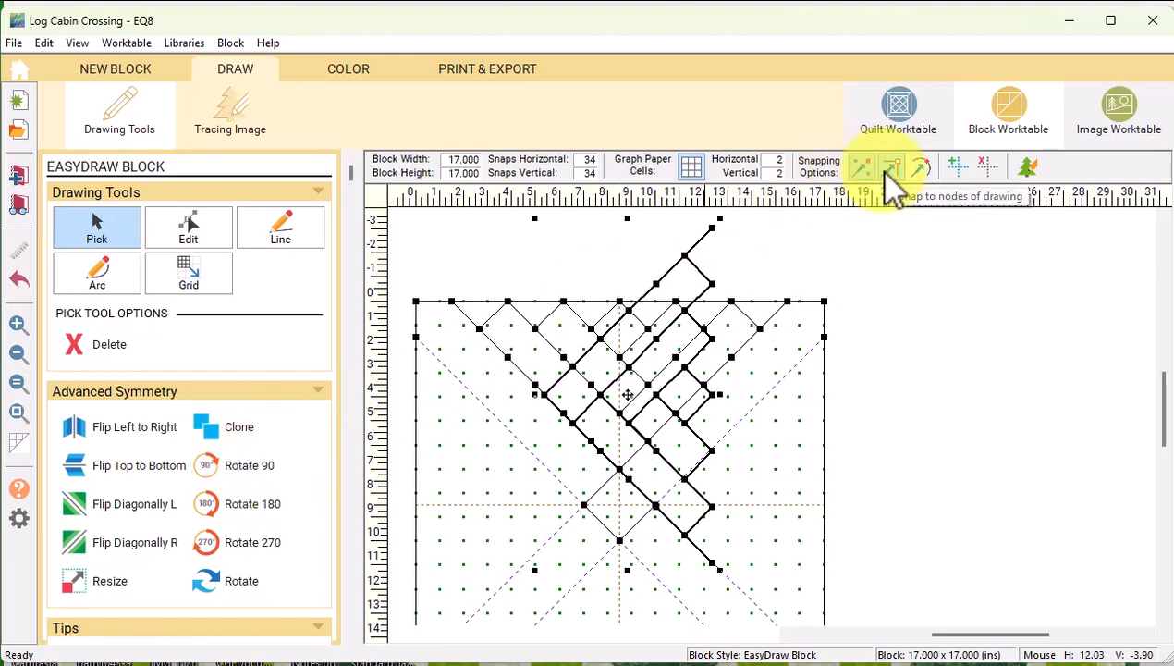
left_click(885, 170)
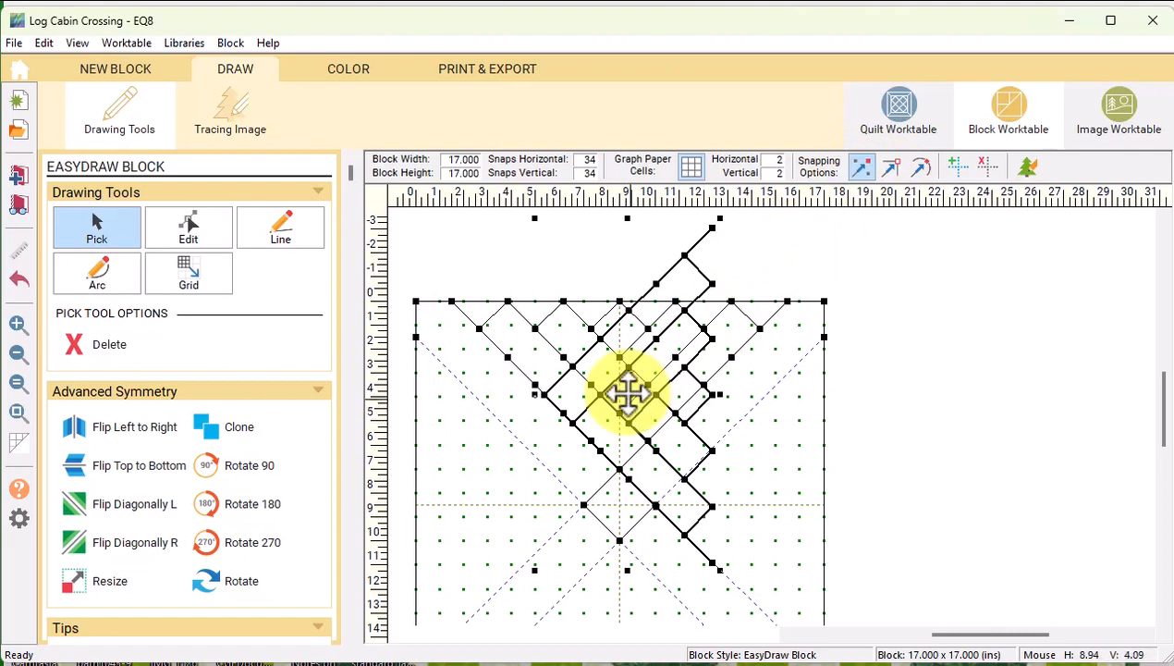
left_click_drag(628, 393, 742, 504)
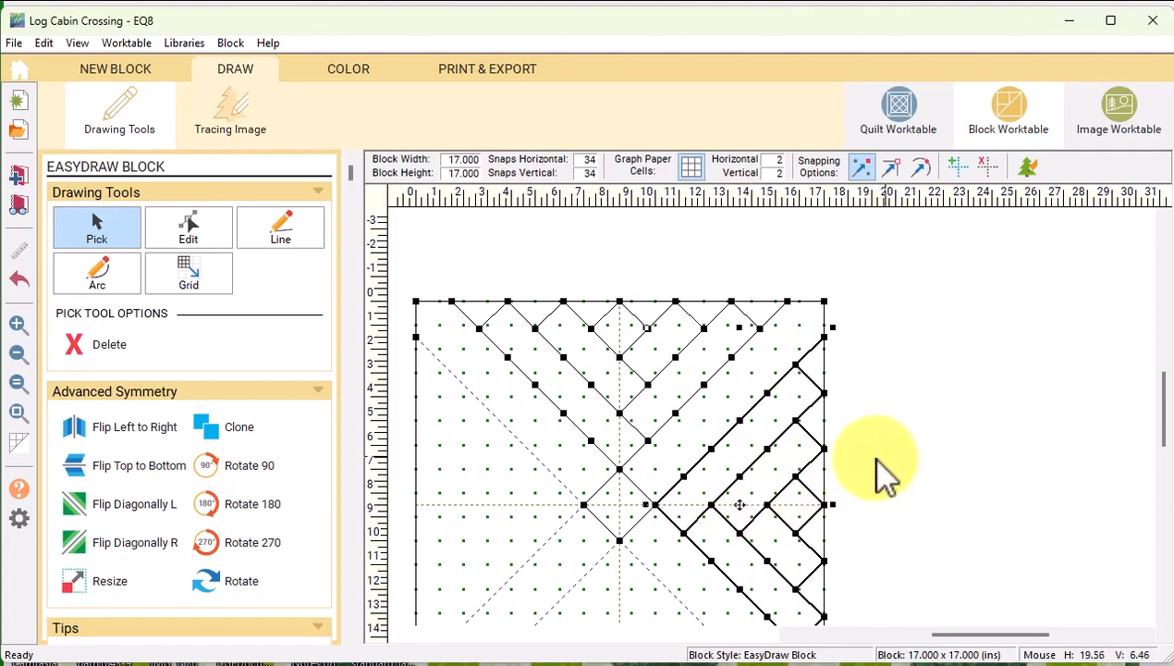
Step: Clone the right triangle's lines, rotate the copy 90 degrees, and place it in the bottom triangle
scroll(884, 468, "down", 3)
left_click(268, 428)
left_click(250, 465)
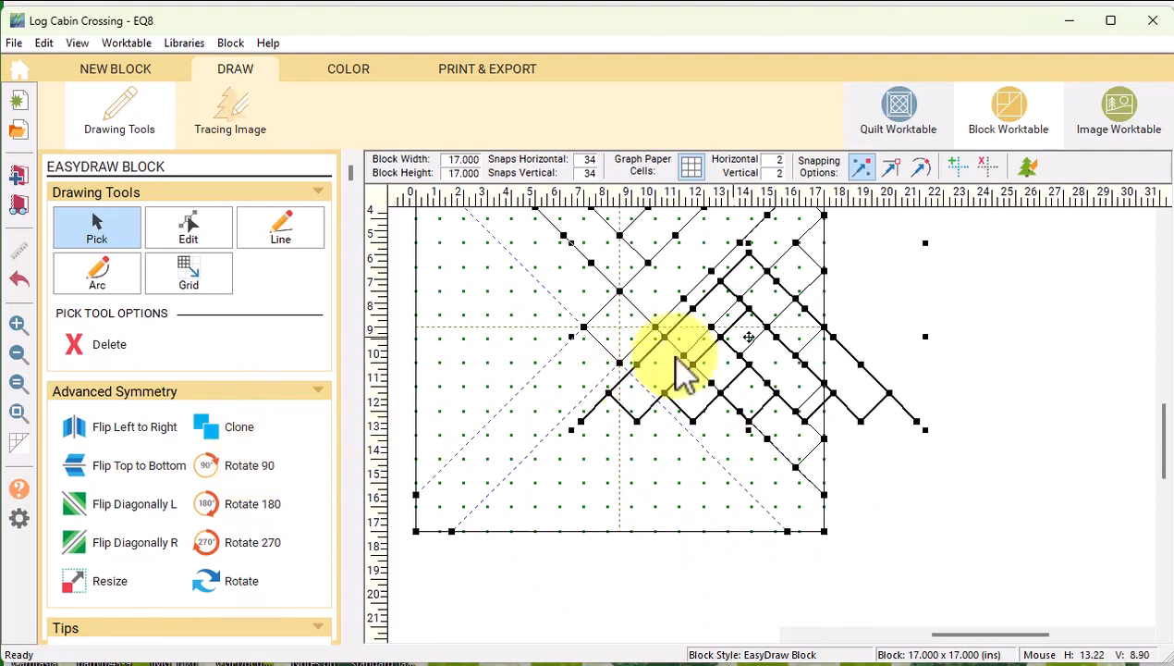
left_click_drag(676, 367, 615, 450)
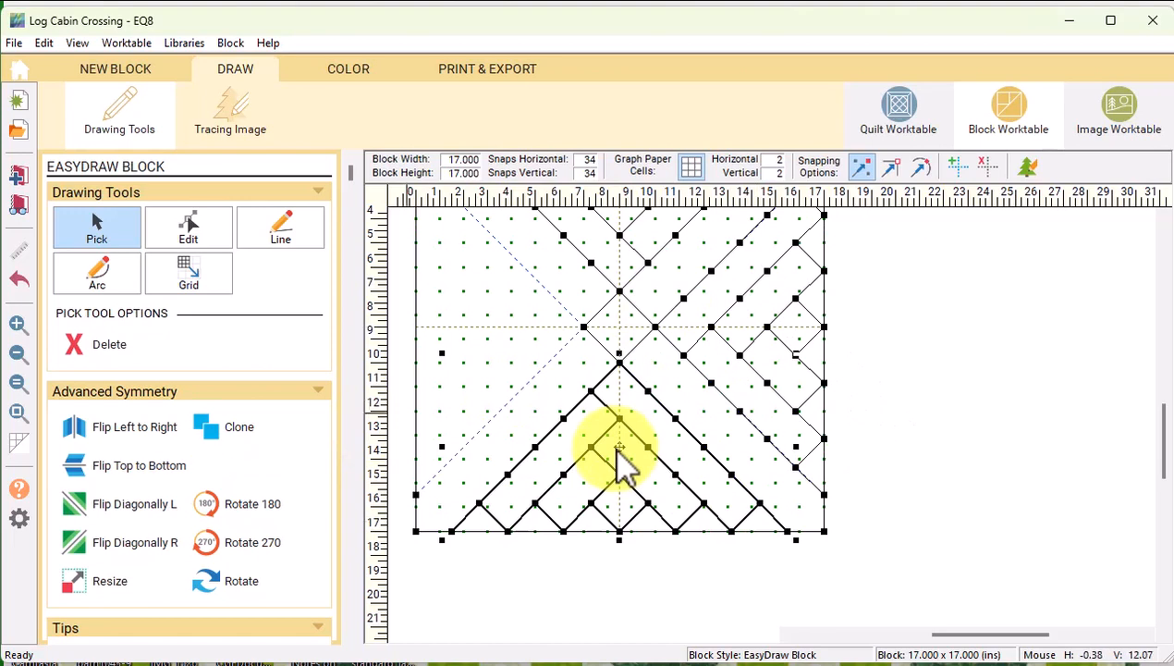
Step: Clone the bottom triangle's lines, rotate the copy 90 degrees, and fit it into the left triangle
left_click(237, 428)
left_click(250, 465)
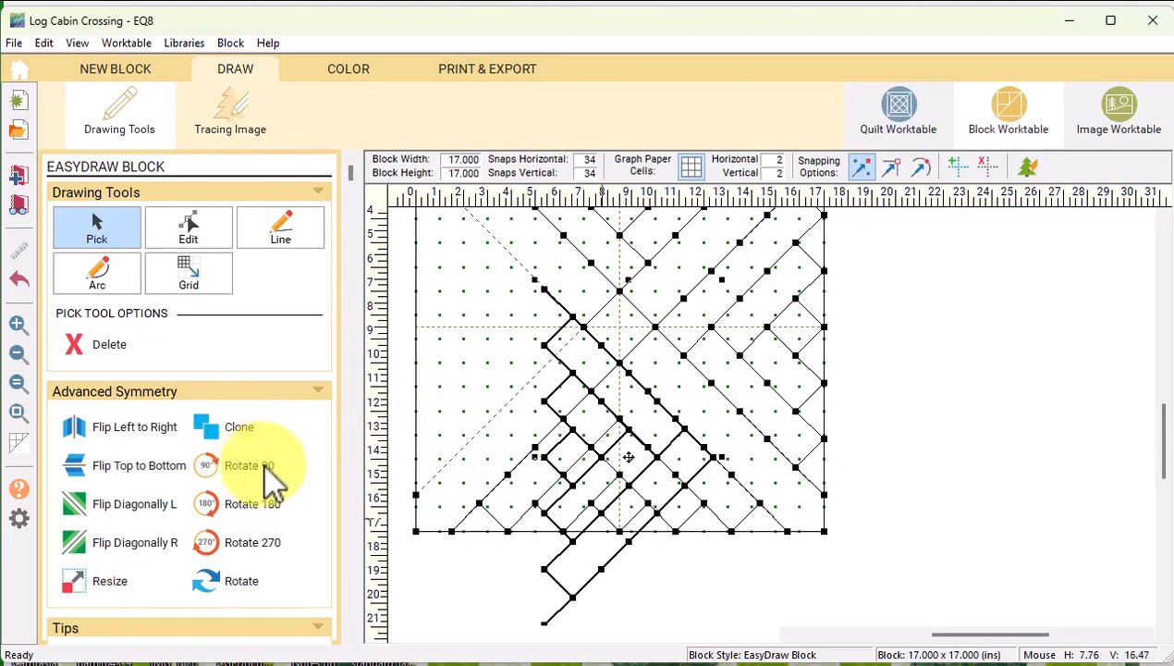
mouse_move(592, 449)
left_mouse_down()
mouse_move(498, 327)
mouse_move(609, 451)
mouse_move(498, 327)
left_mouse_up()
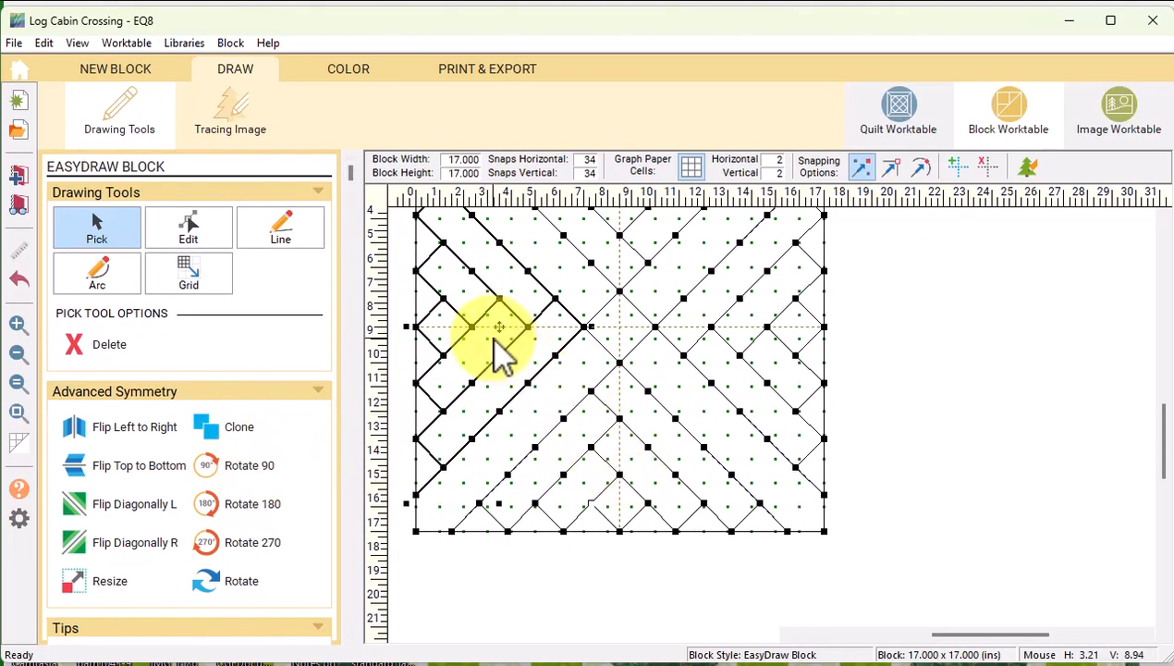
Step: Replace the black fabric across the whole block with the pale off-white fabric
left_click(365, 72)
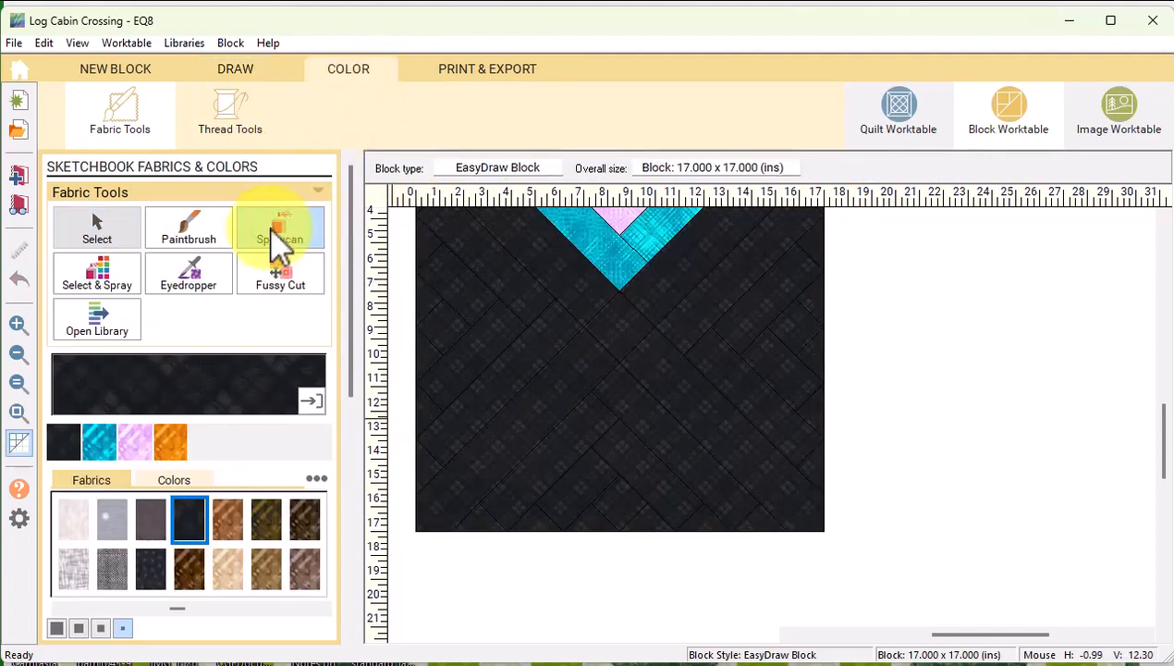
left_click(76, 520)
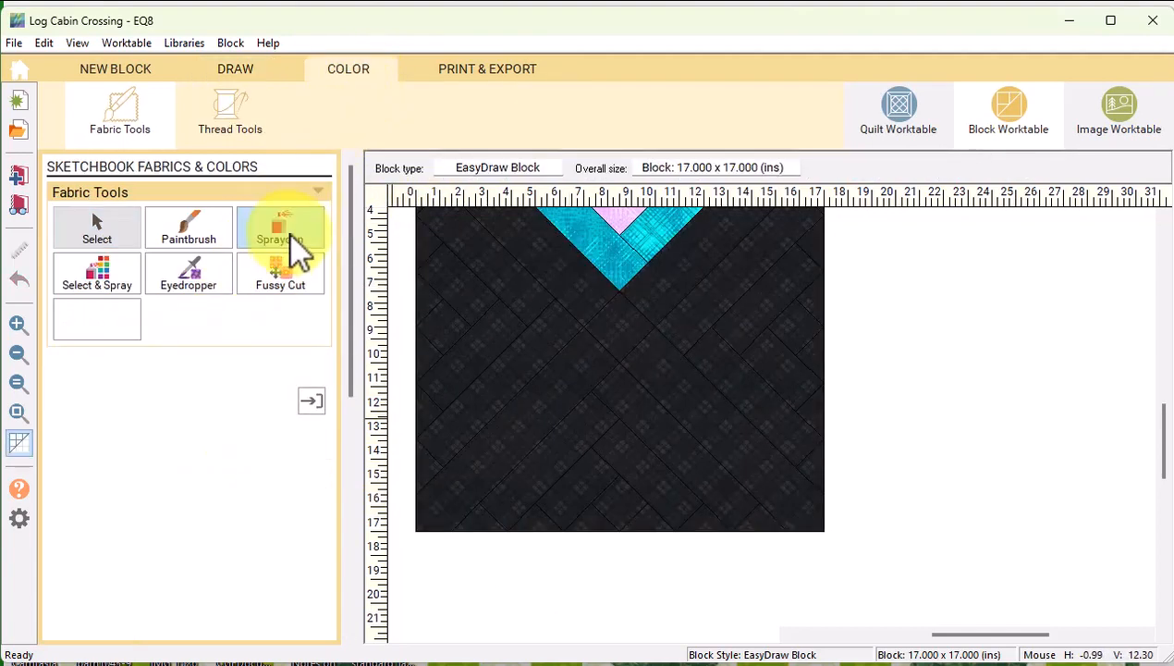
left_click(601, 369)
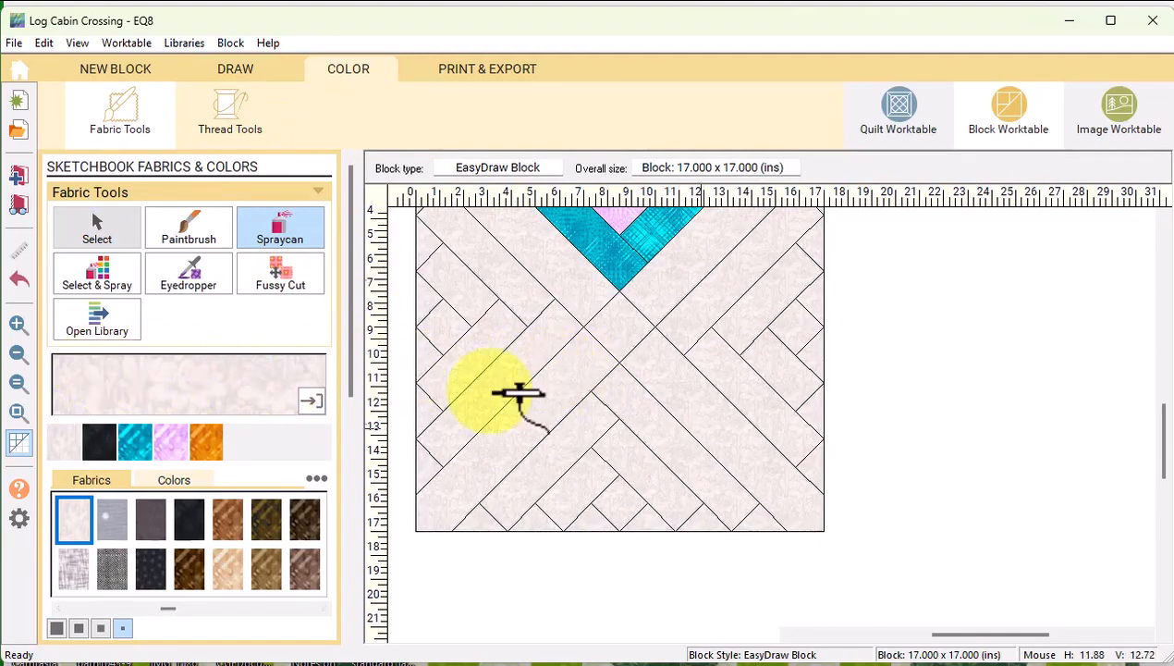
Step: Undo a tan spray fill and use the Paintbrush to color only the right triangle's center square tan
scroll(732, 406, "up", 2)
left_click(231, 565)
left_click(777, 409)
left_click(194, 230)
key("ctrl+z")
left_click(801, 416)
left_click_drag(182, 607, 200, 607)
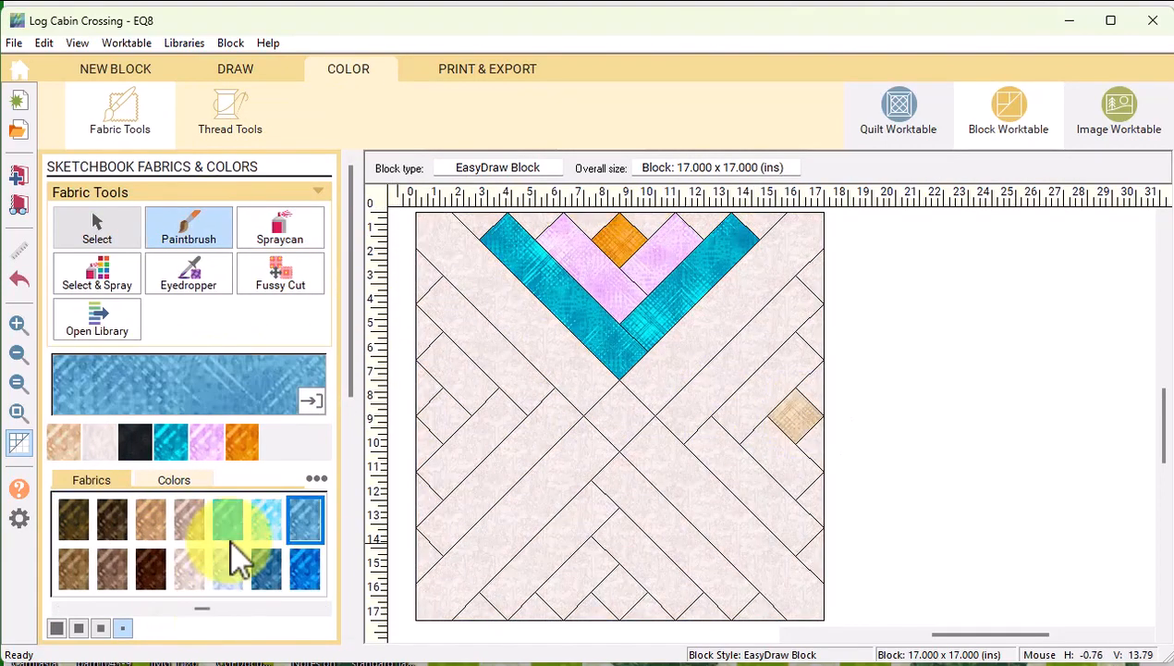
Step: Paint the bottom triangle's inner strips light blue and outer strips peach, and the left triangle's outer strips bright blue
left_click(228, 537)
left_click(639, 555)
left_click(305, 568)
left_click(493, 472)
left_click(265, 567)
left_click(635, 508)
Step: Paint both inner strips of the left triangle with the lime green fabric
left_click(254, 609)
left_click(228, 568)
left_click(467, 462)
left_click(467, 379)
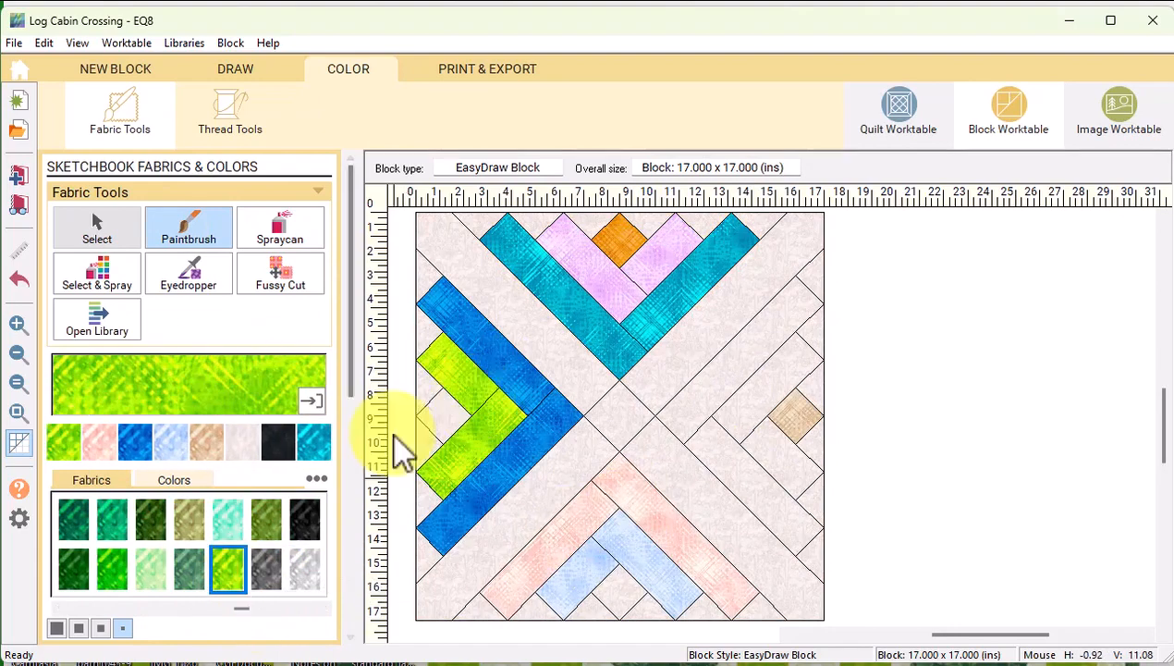
Step: Color the right triangle's inner strips olive and outer strips yellow, and the left triangle's center square aqua
left_click(189, 519)
left_click(767, 380)
left_click(772, 458)
mouse_move(242, 609)
left_mouse_down()
mouse_move(283, 608)
mouse_move(130, 608)
left_mouse_up()
left_click(74, 568)
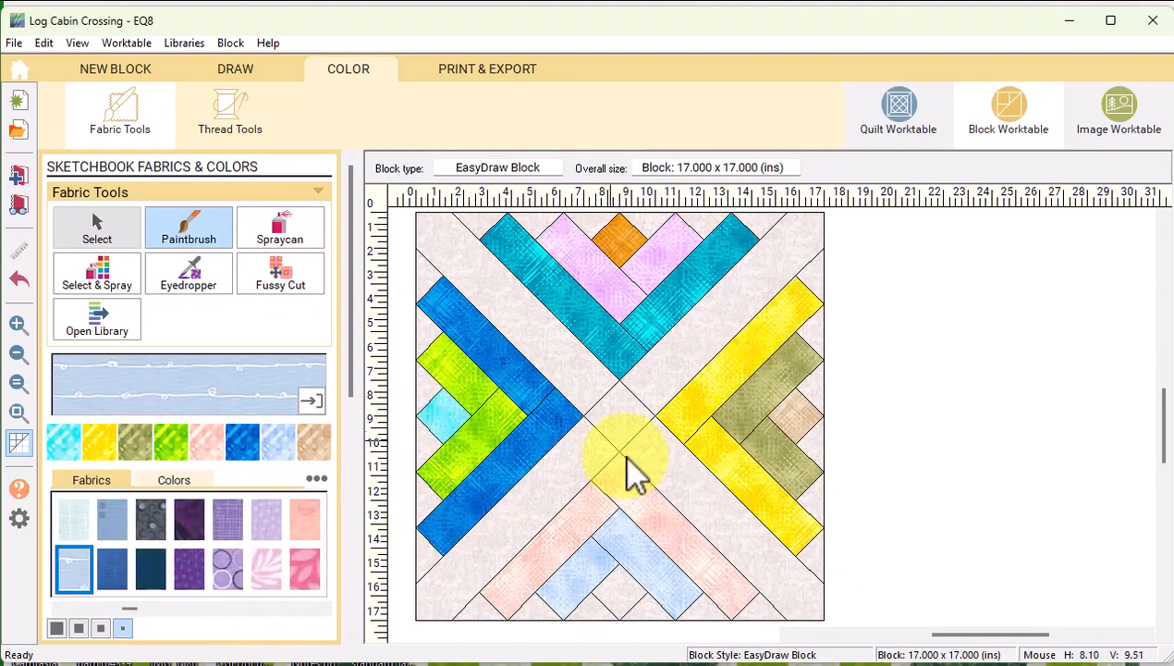
Step: Draw a horizontal and a vertical line between the corners of the block's central square, dividing it into four triangles
left_click(251, 73)
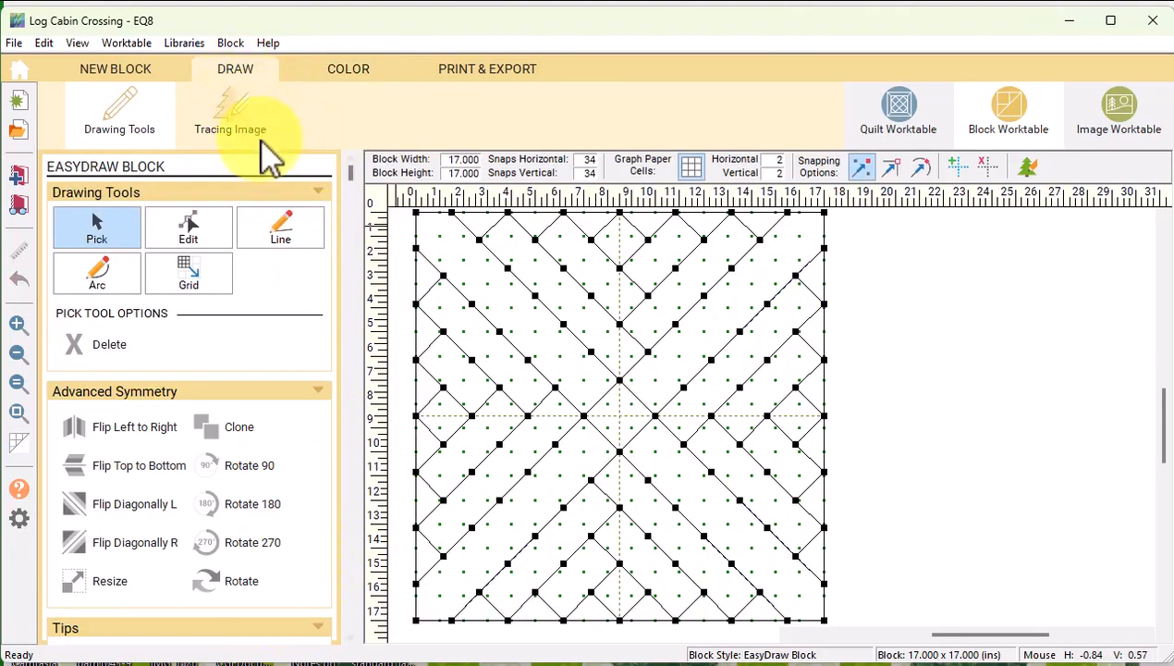
left_click(287, 233)
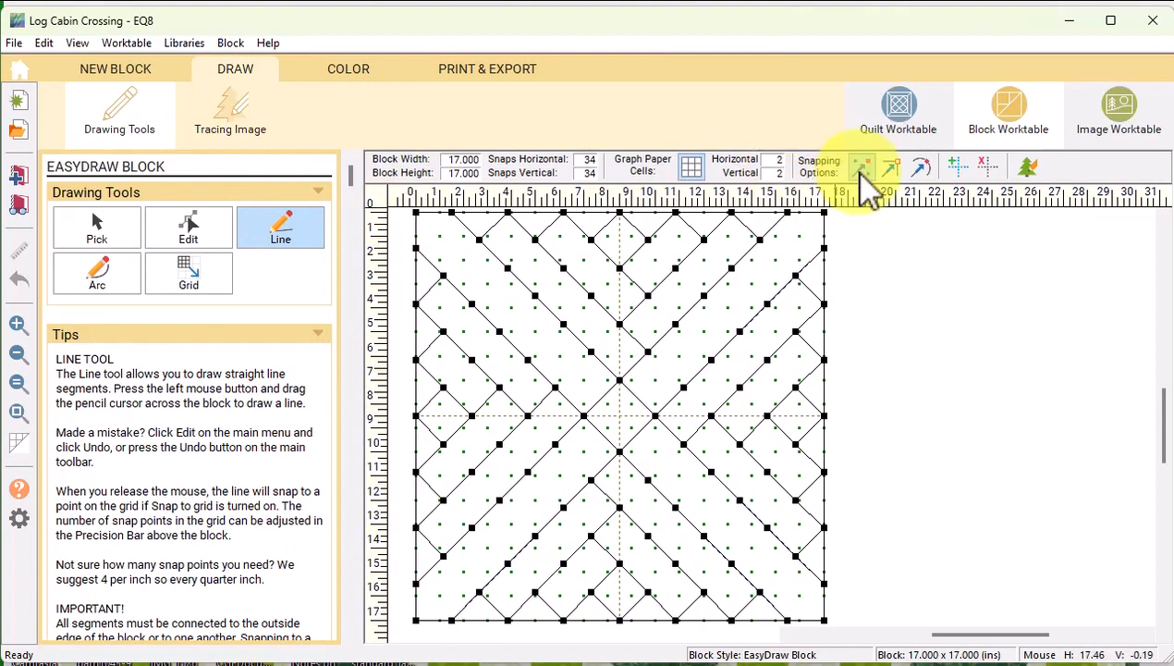
left_click(890, 167)
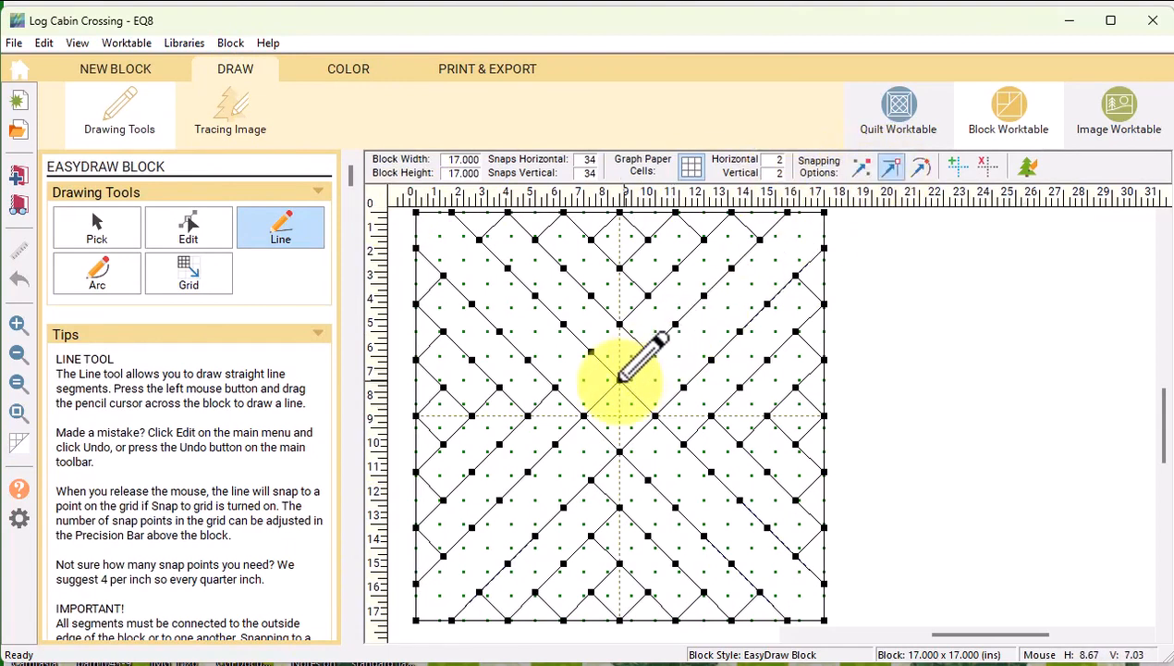
mouse_move(619, 448)
left_mouse_down()
mouse_move(585, 414)
mouse_move(654, 415)
left_mouse_up()
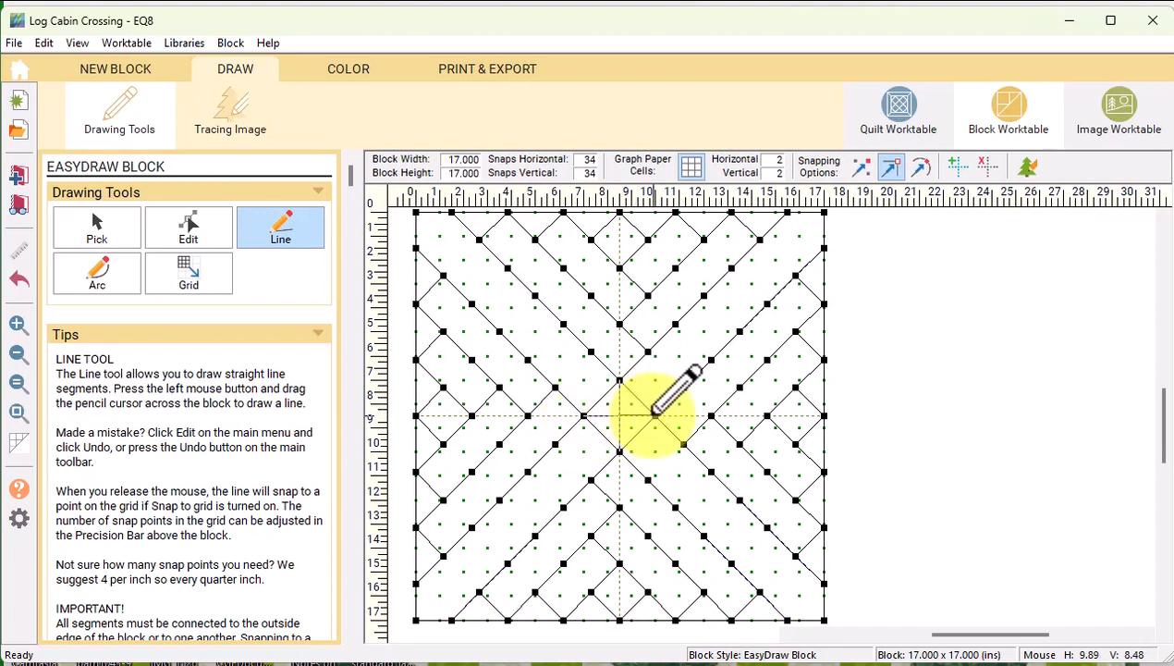
Step: Color the central square's four small triangles alternately pale yellow and aqua, with matching colors diagonally opposite
left_click(351, 67)
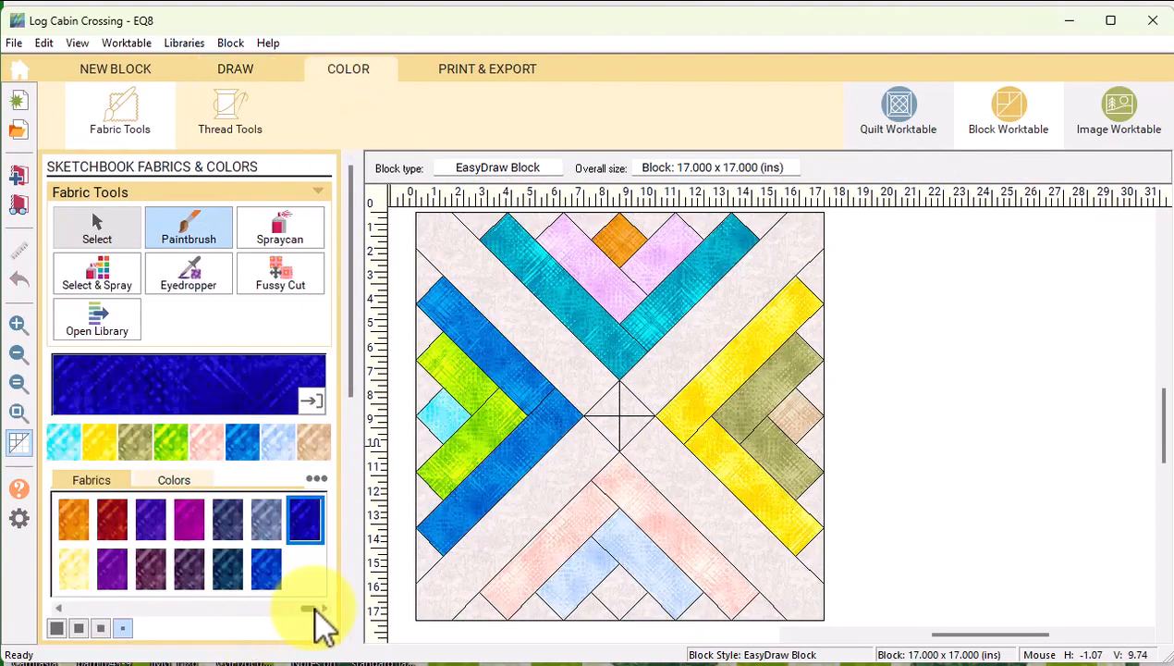
left_click(633, 409)
left_click(605, 425)
left_click(272, 610)
left_click(228, 519)
left_click(606, 403)
left_click(634, 427)
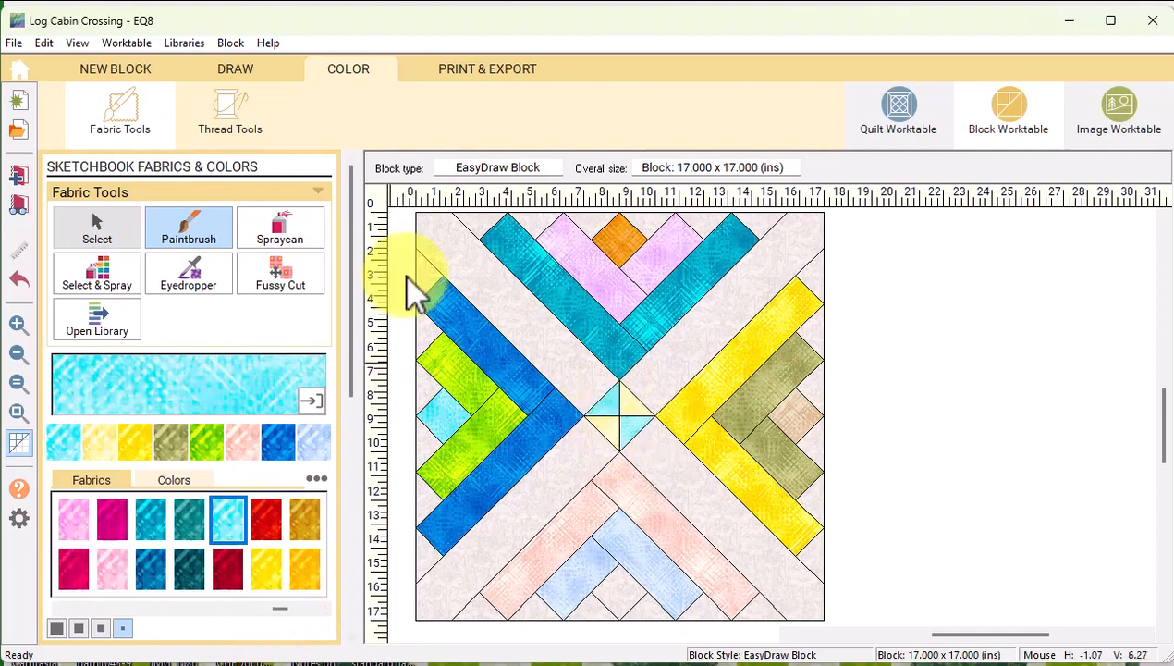
Step: Replace the off-white background with the black fabric across the whole block using the Spraycan
left_click_drag(279, 610, 152, 610)
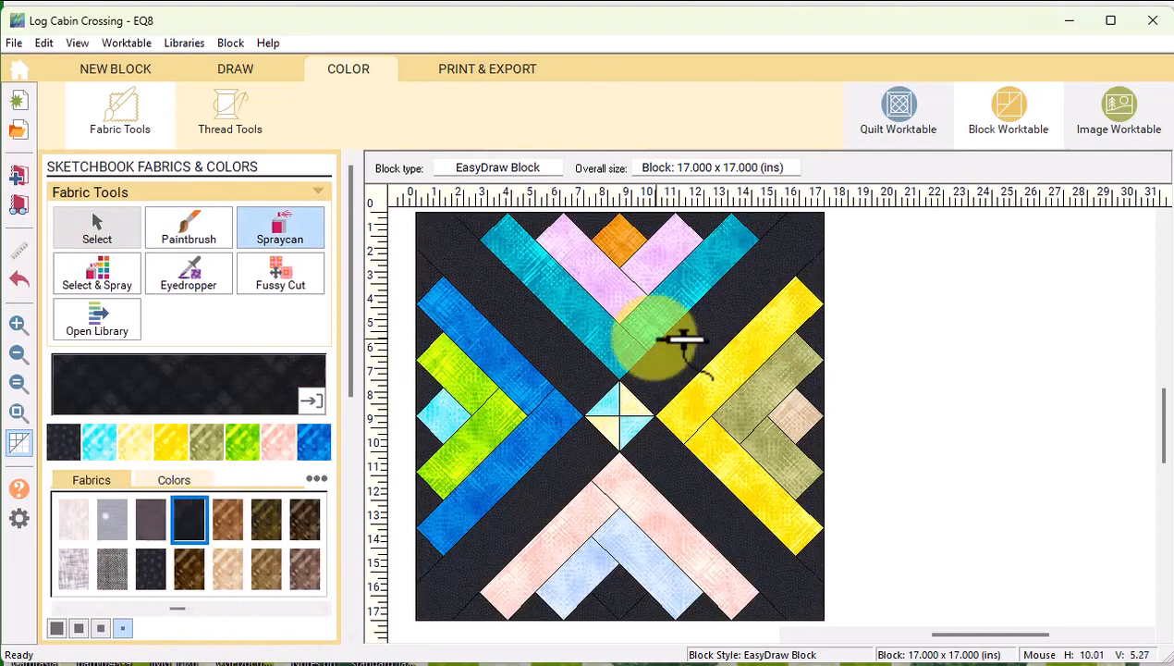
left_click(686, 339)
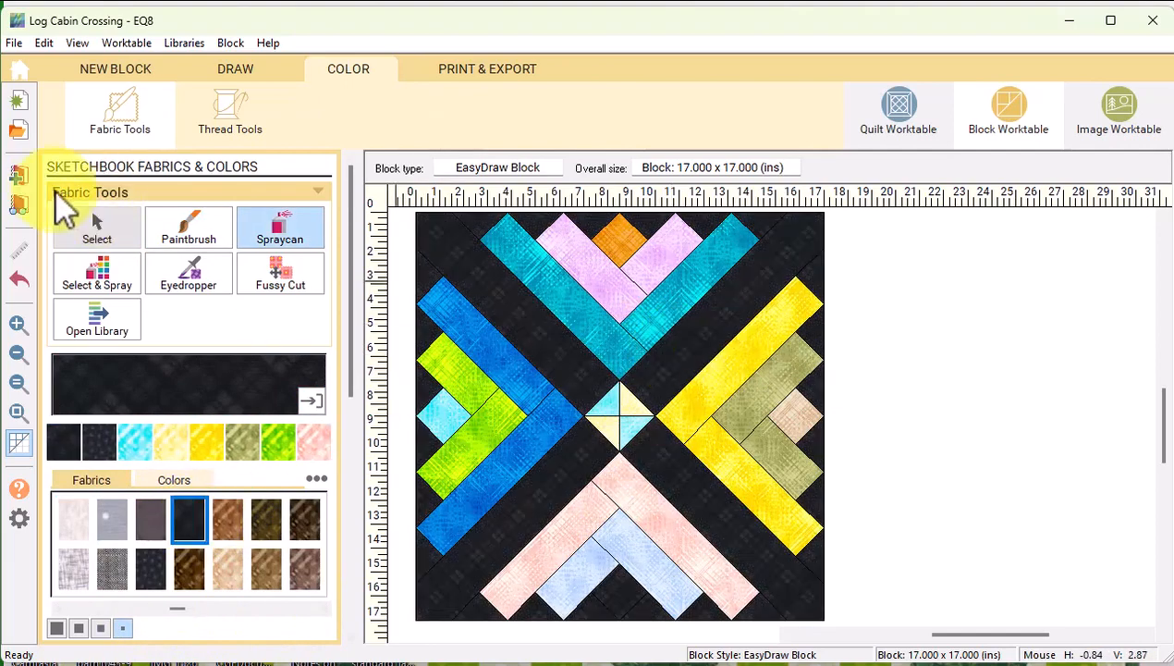
Step: Switch to the Quilt Worktable and set up a horizontal layout with 3 blocks across and 4 down
left_click(900, 130)
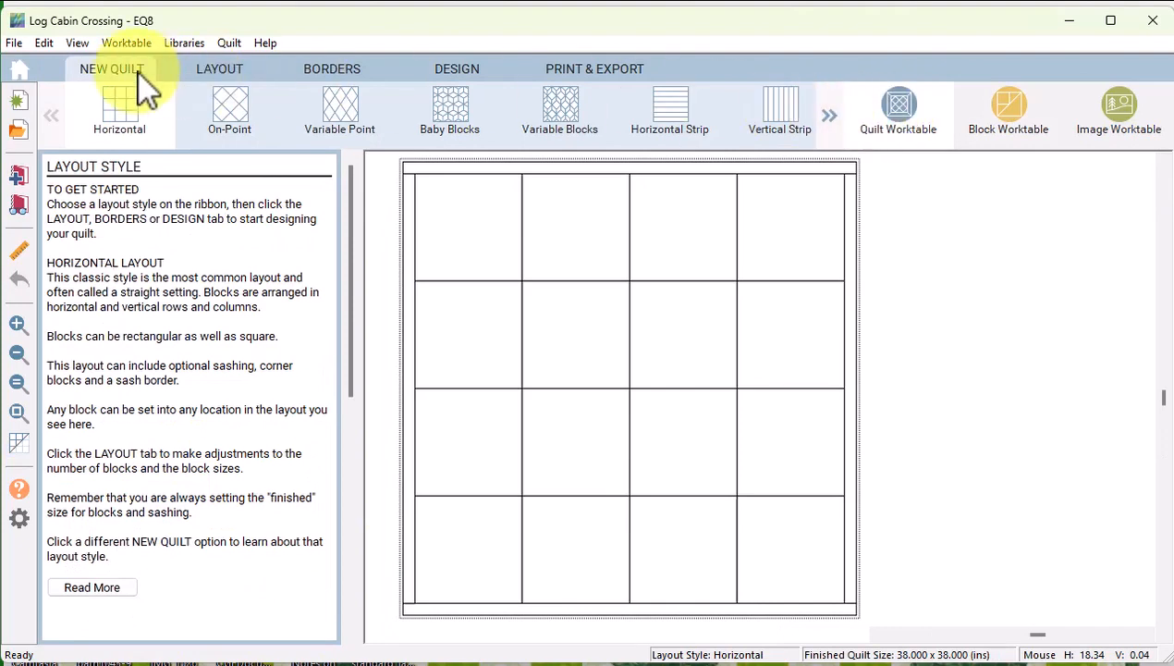
left_click(121, 114)
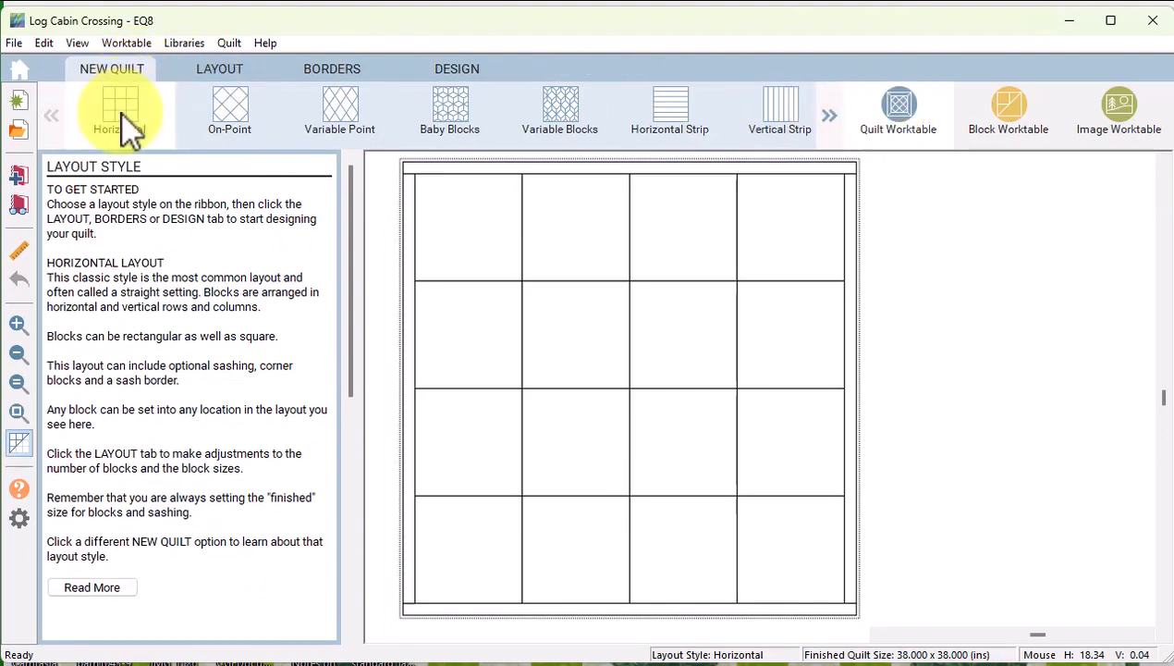
left_click(231, 69)
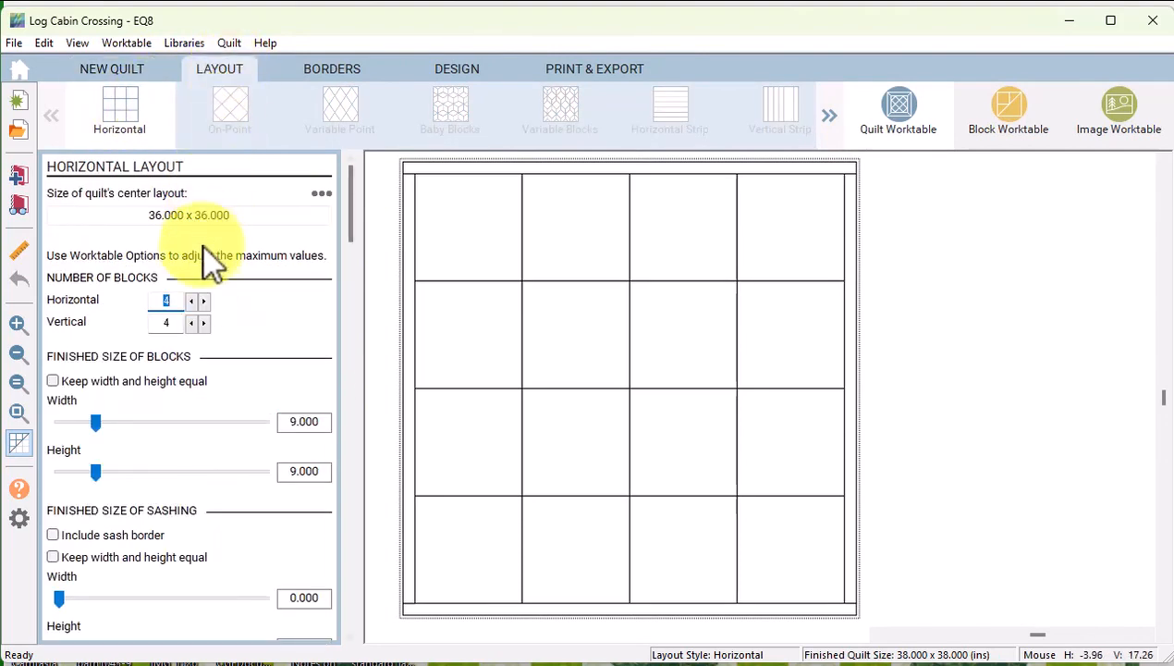
left_click(192, 301)
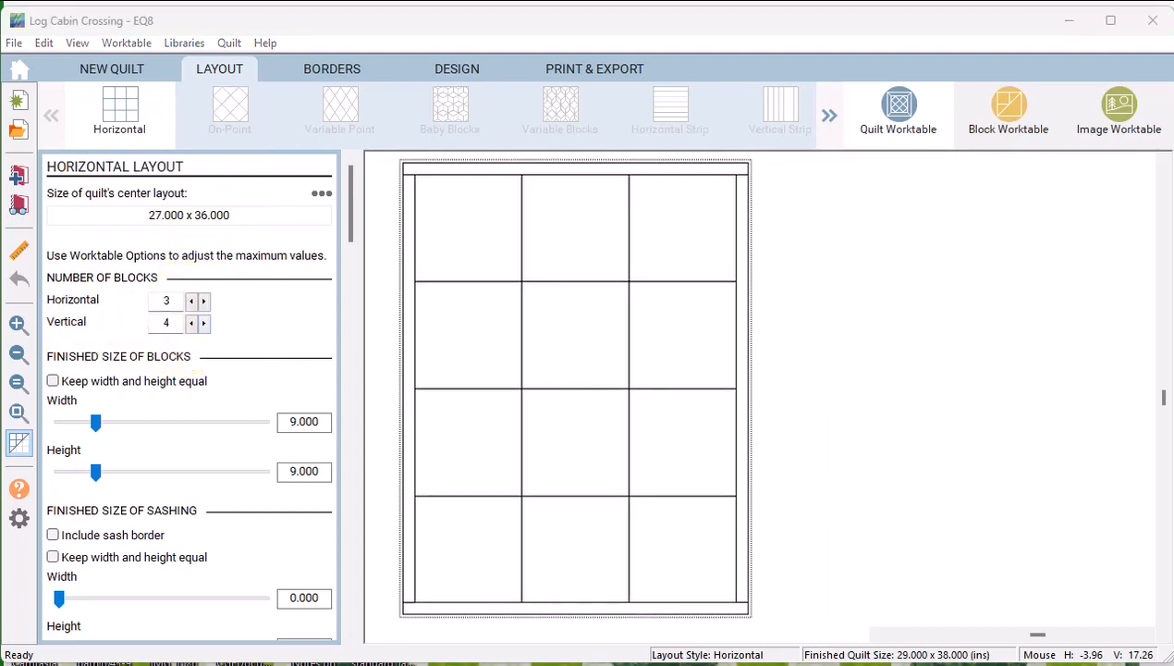
Step: Set the finished block size to 15.5 by 15.5 inches and the sashing to 2.75 inches with equal width and height
left_click(288, 423)
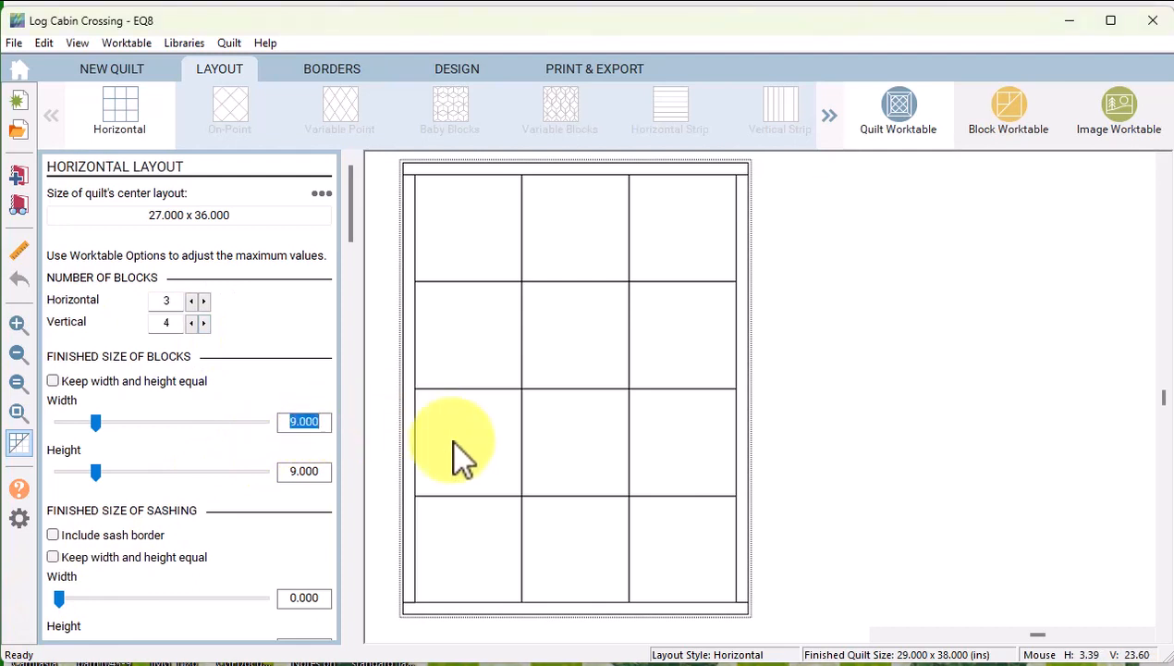
type("15.5")
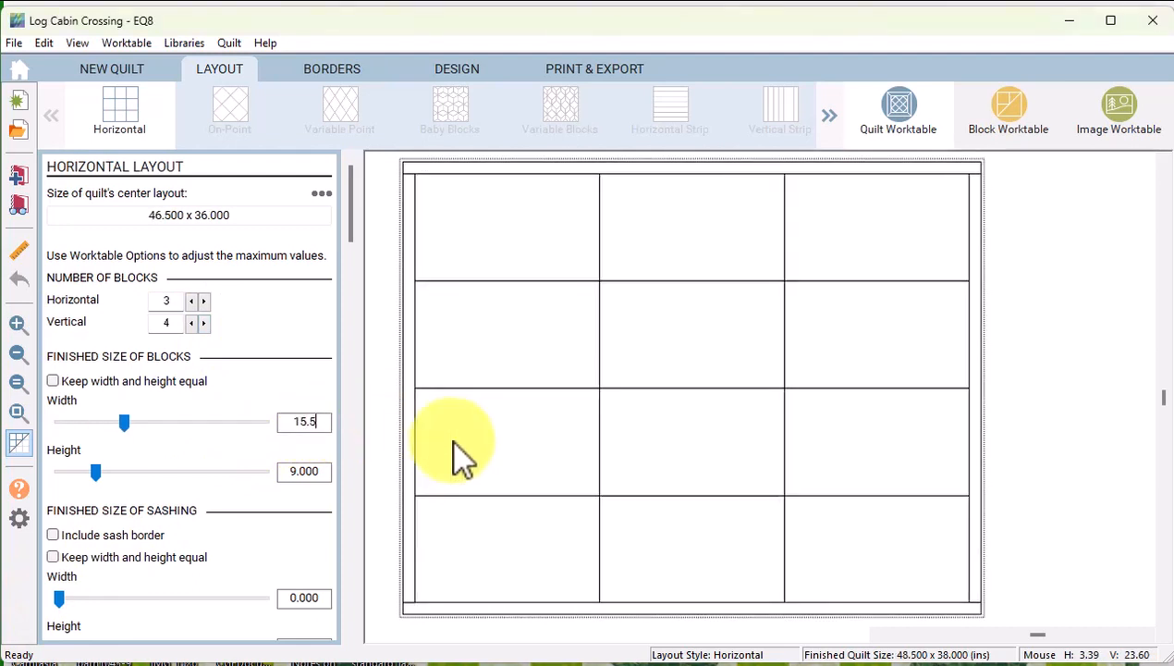
key("Tab")
type("15.5")
key("Tab")
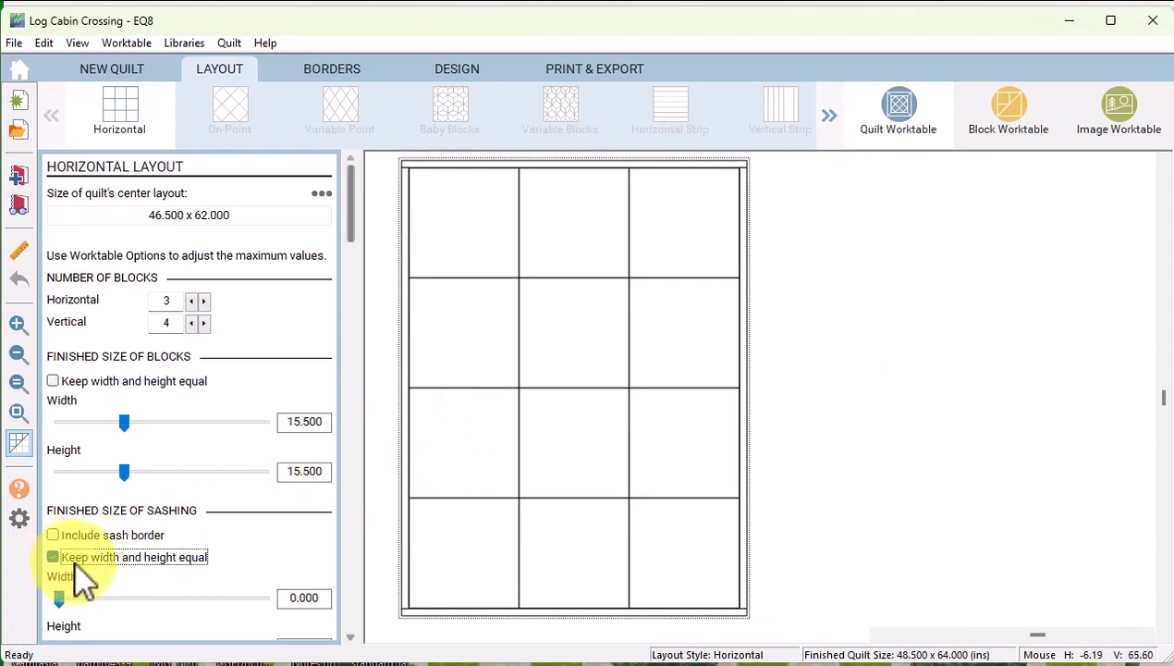
double_click(288, 597)
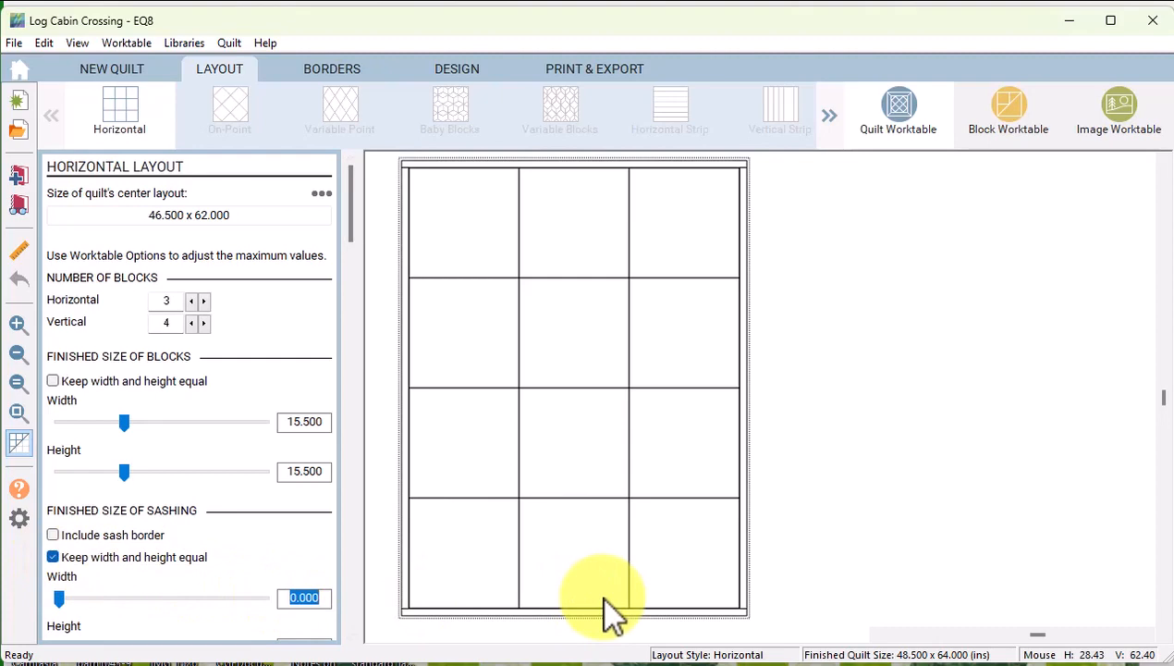
type("2.75")
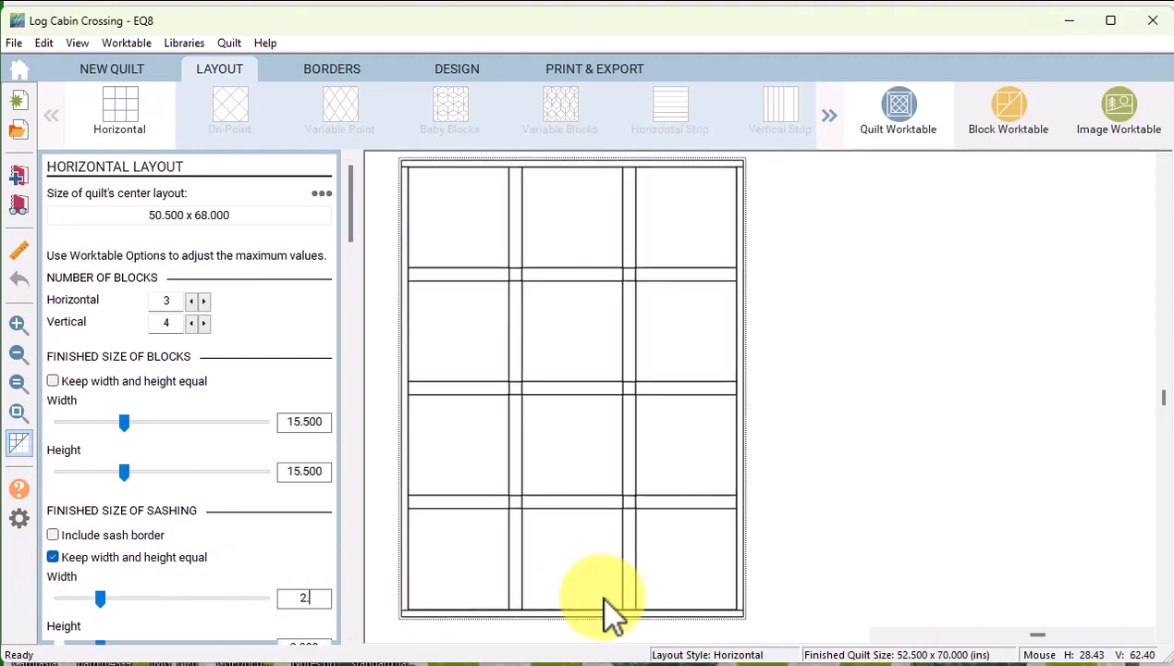
Step: Set the first border to 1.5 inches on all sides and add a second border 4.5 inches wide
left_click(326, 72)
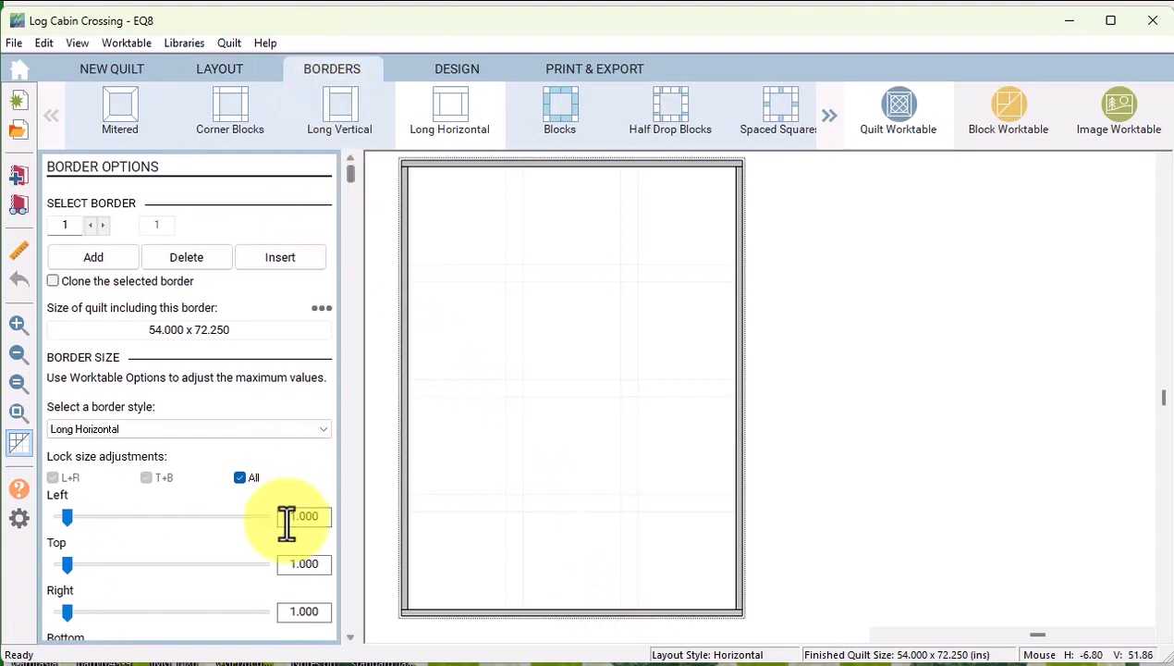
left_click(288, 517)
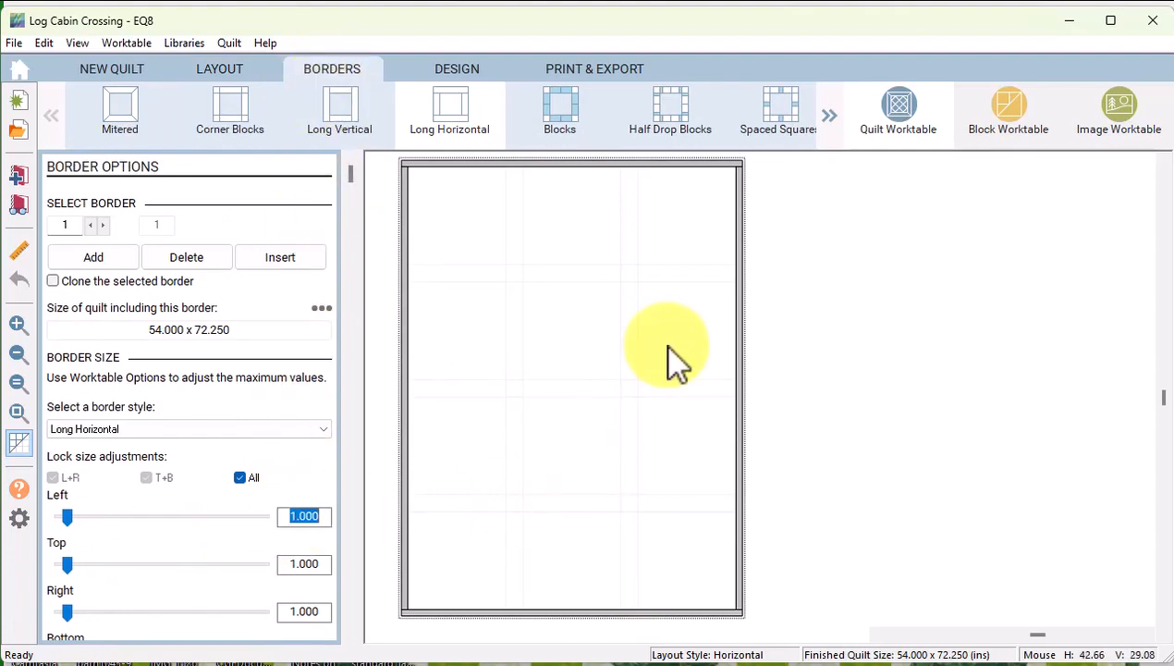
type("1.5")
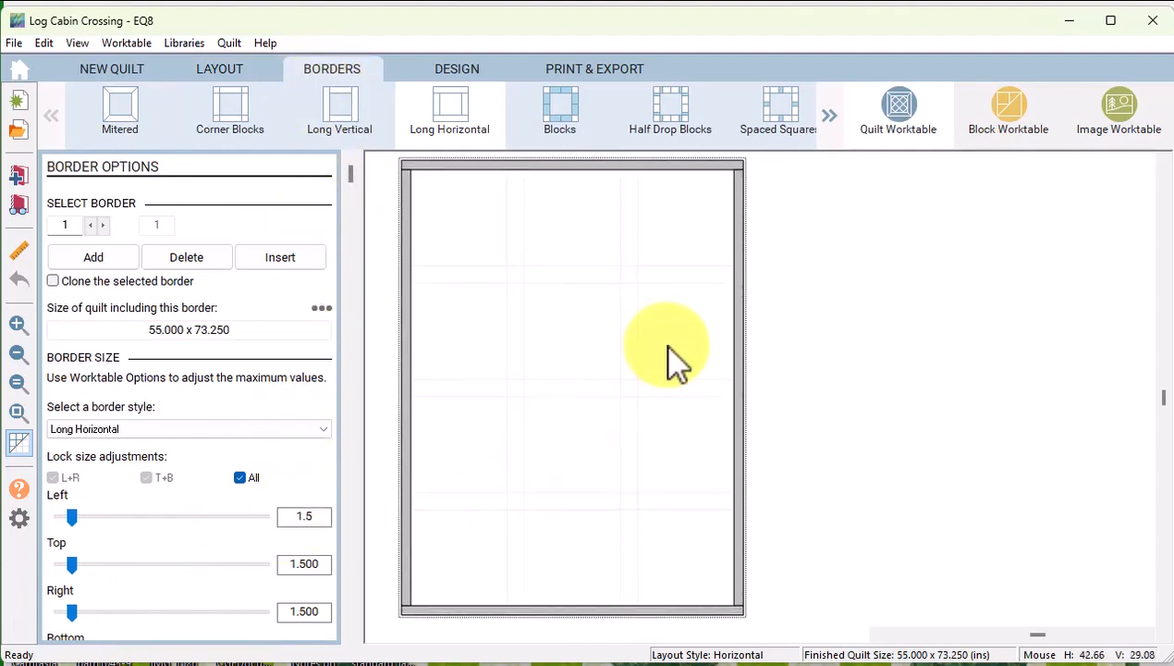
left_click(102, 259)
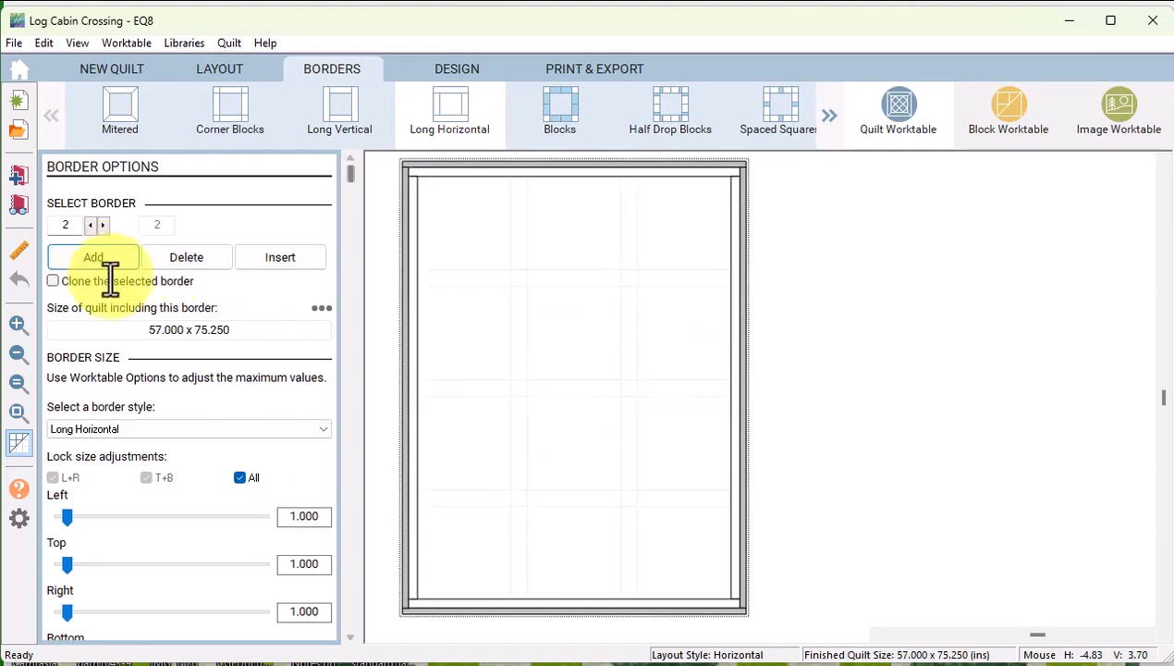
left_click(289, 515)
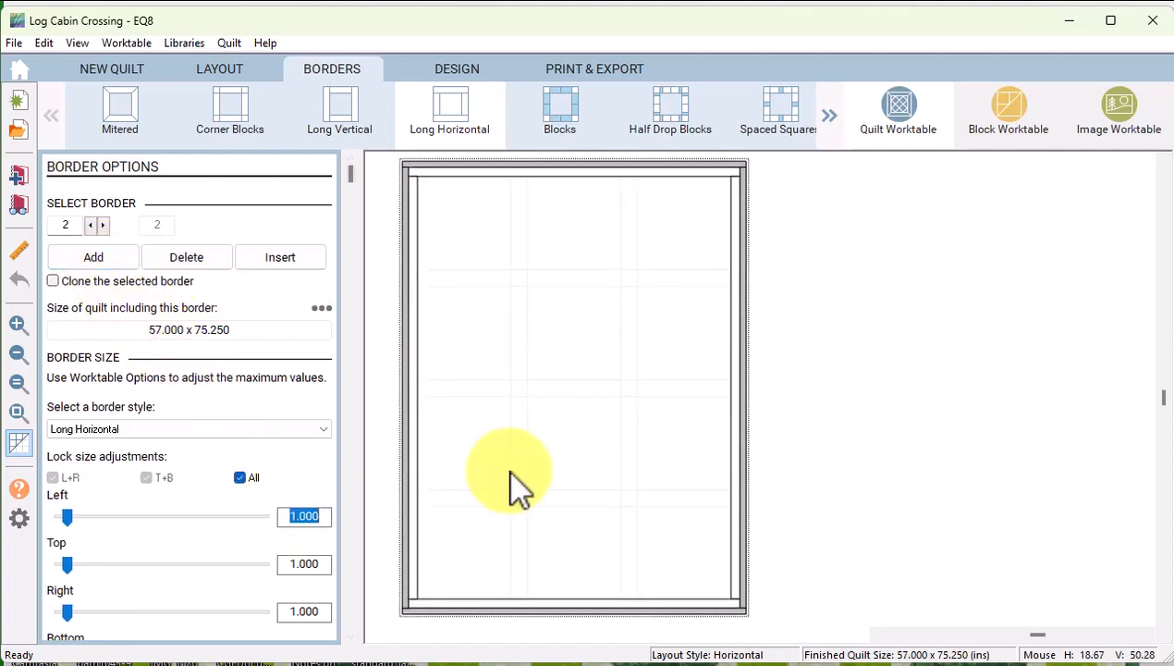
type("4.5")
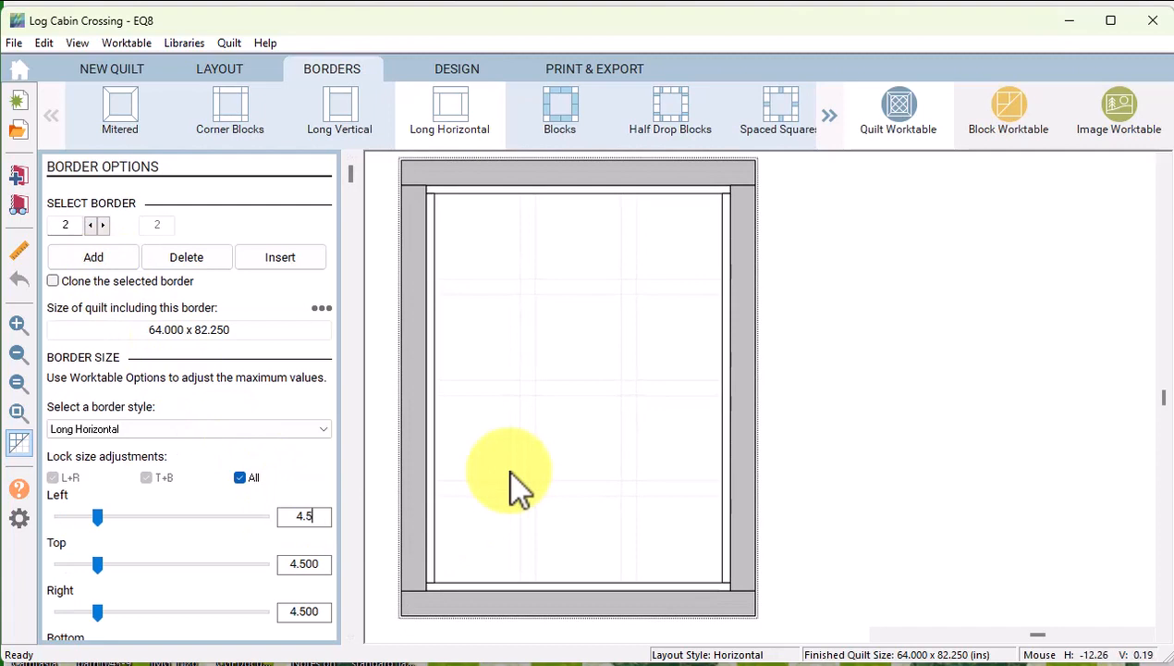
Step: Add a third border in the Mitered style, 0.5 inch wide on all sides
left_click(110, 258)
left_click(124, 132)
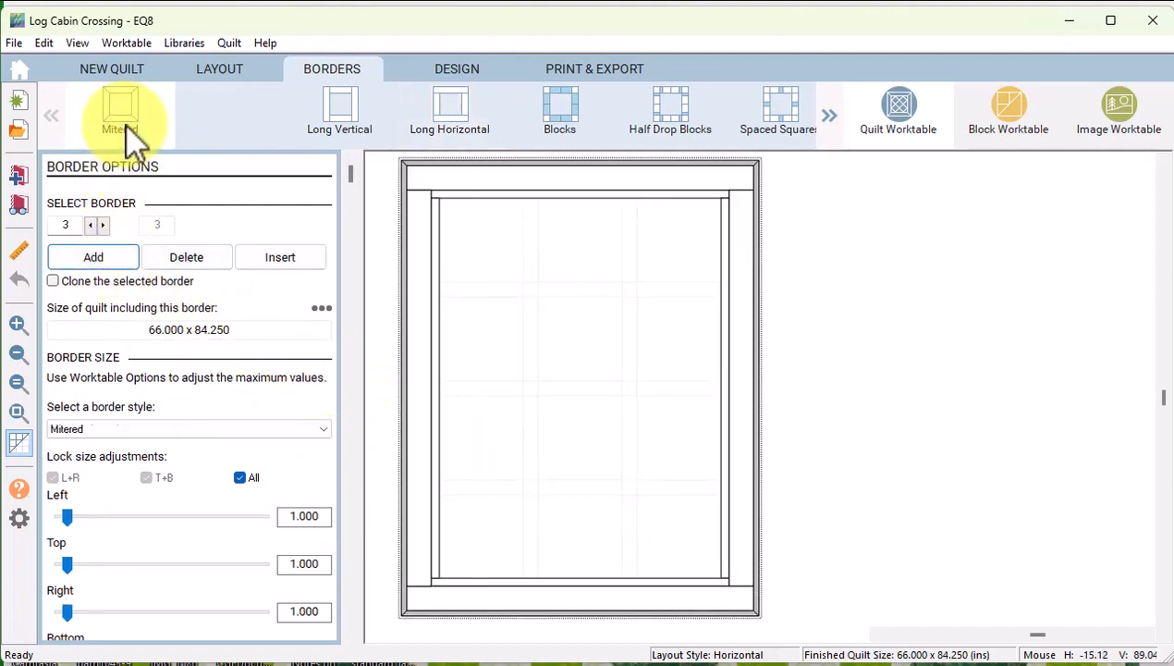
double_click(285, 516)
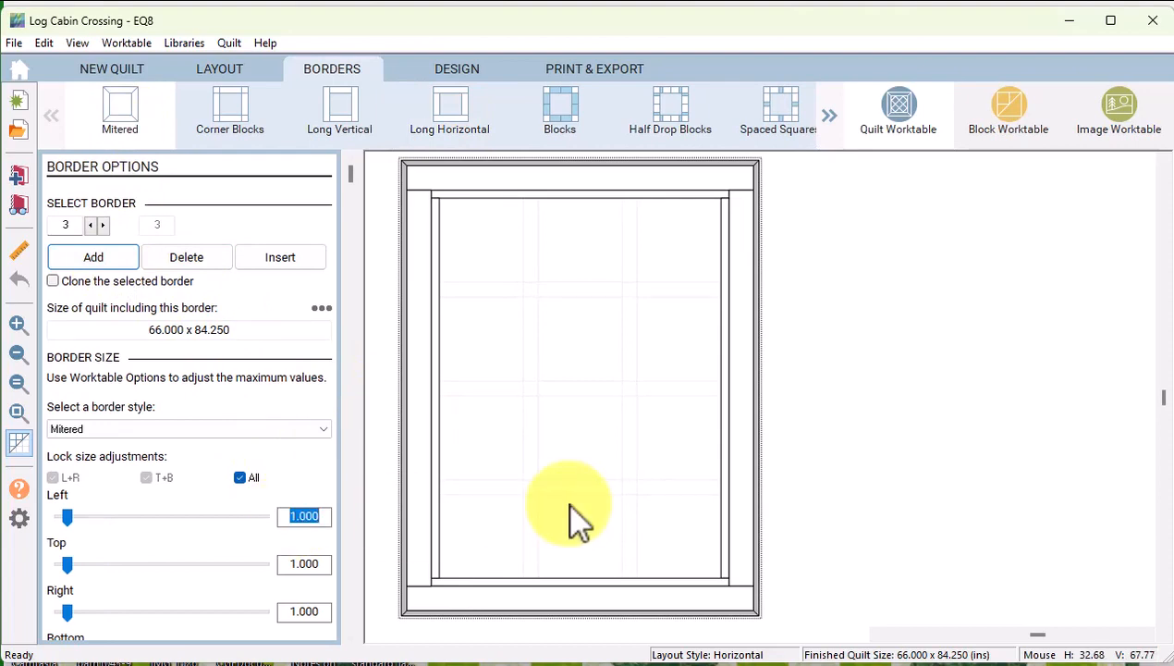
type(".5")
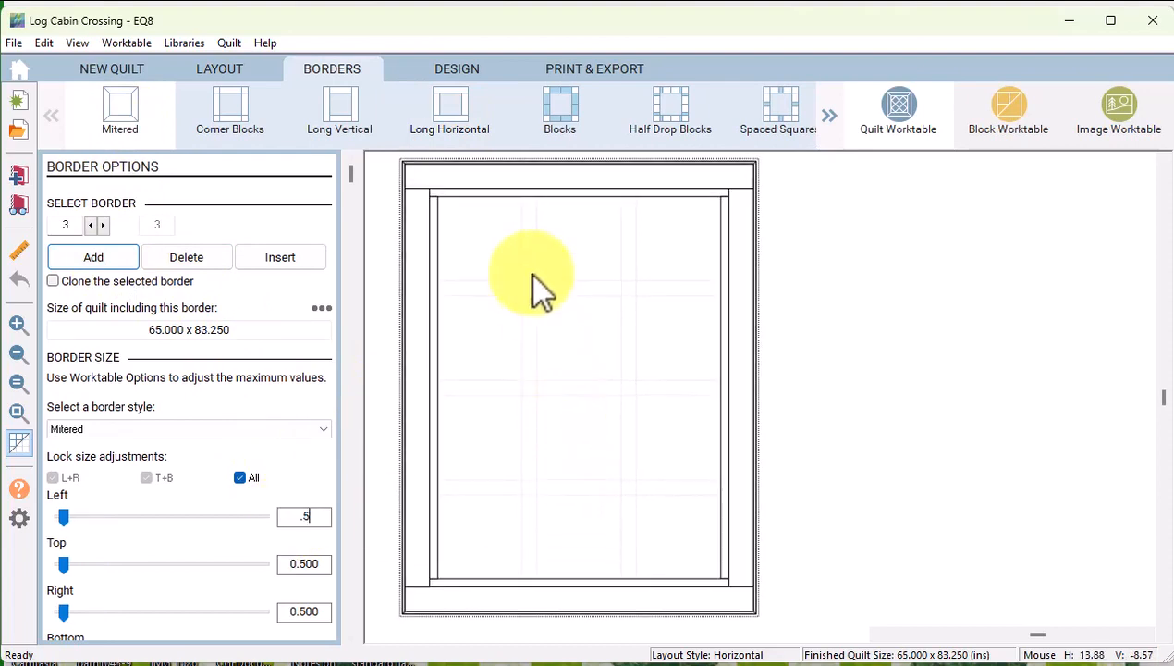
Step: Set the finished multicolored block with the black background into all twelve block spaces of the quilt
left_click(468, 68)
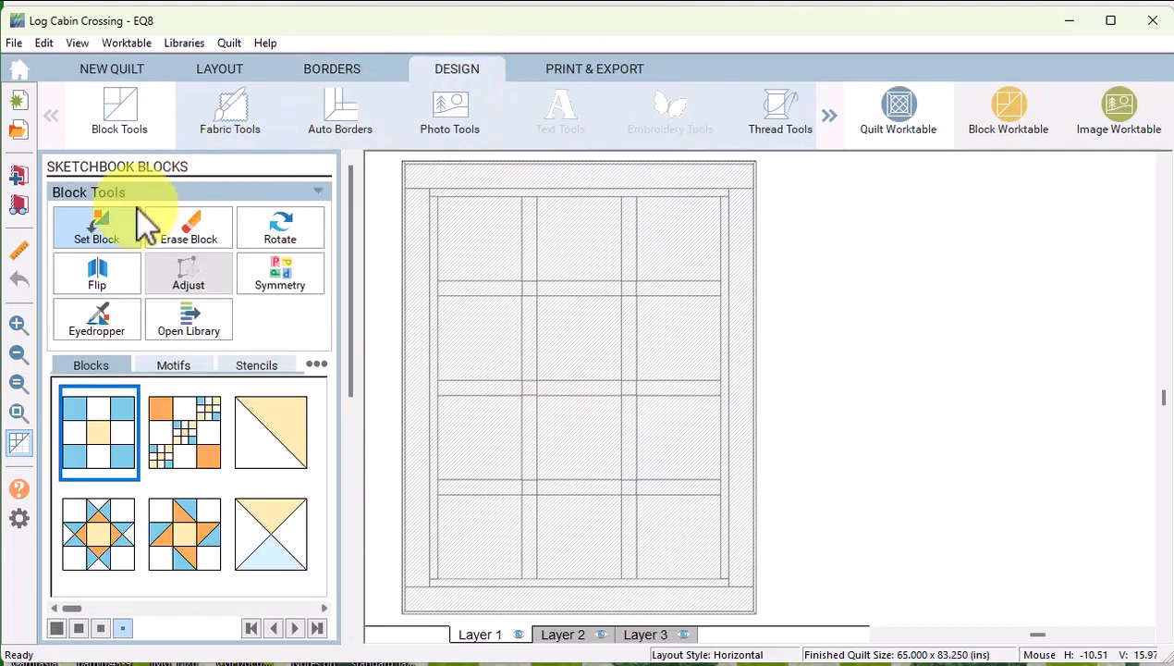
mouse_move(75, 609)
left_mouse_down()
mouse_move(320, 612)
mouse_move(316, 601)
left_mouse_up()
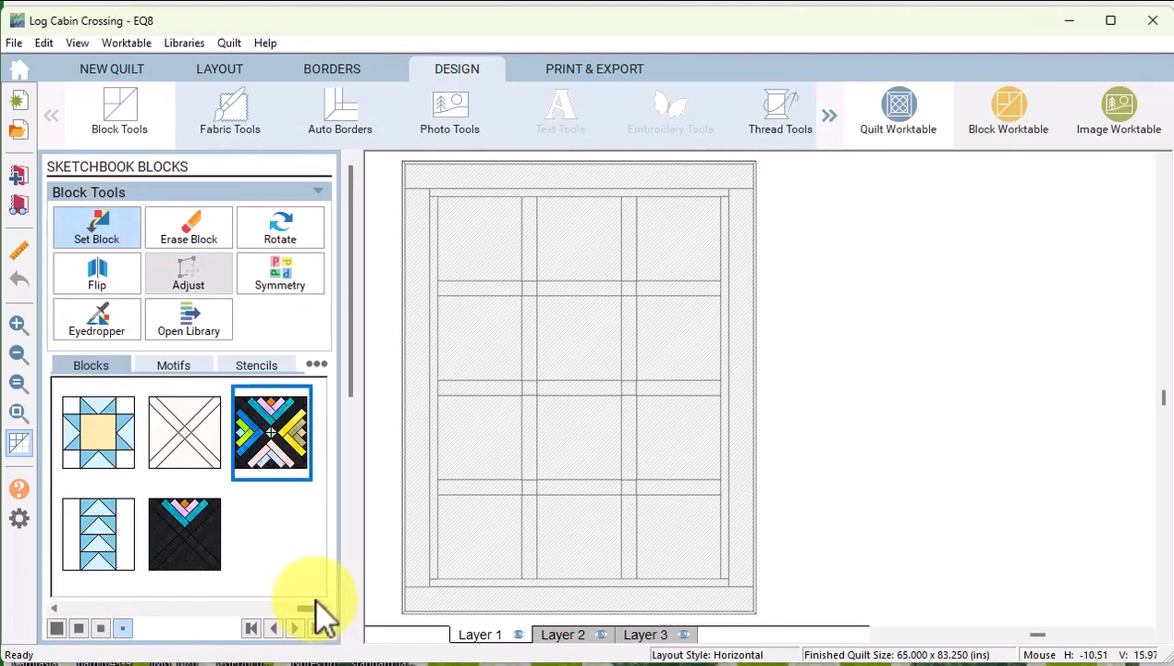
left_click(284, 439)
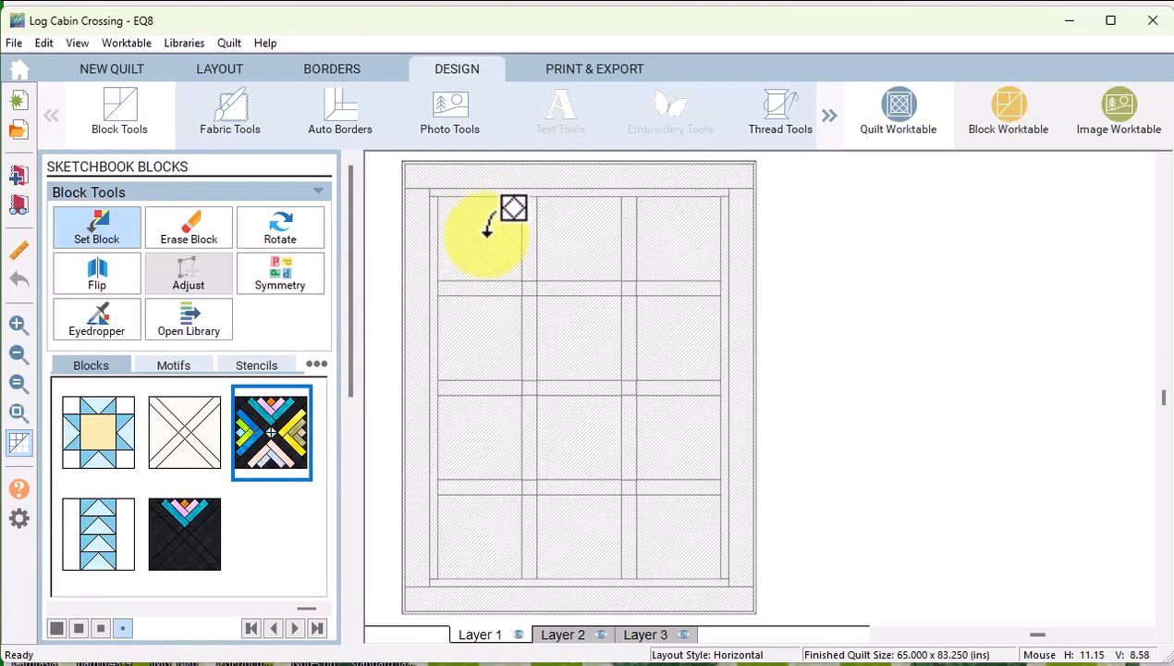
left_click(487, 232, "ctrl")
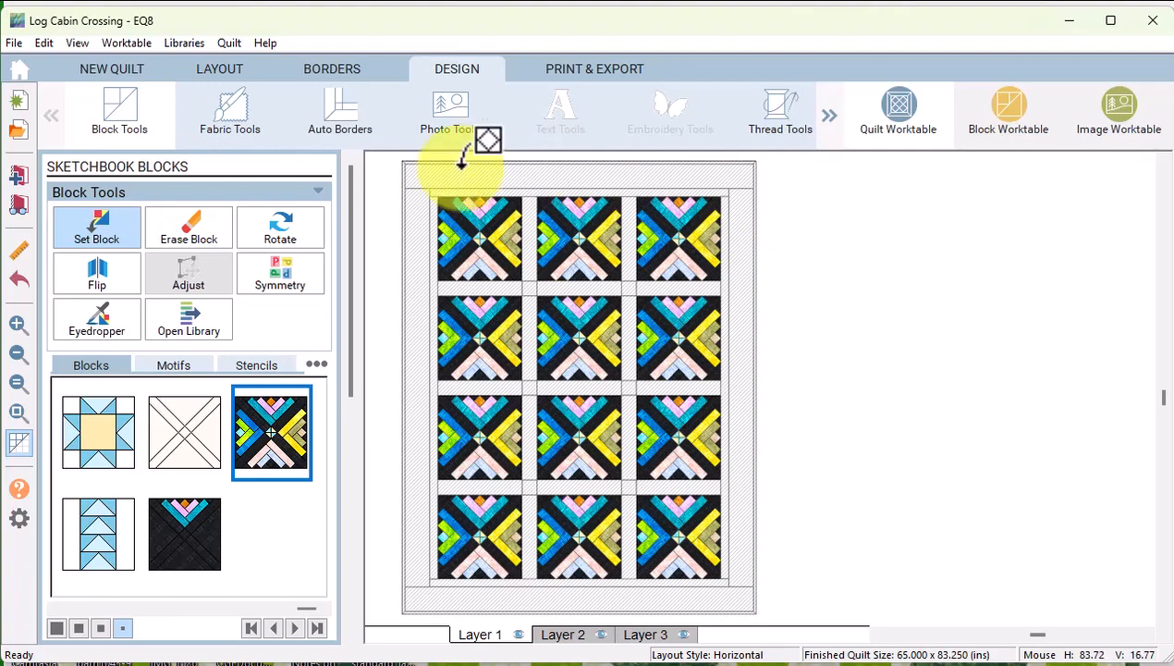
Step: Color the sashing and wide border with the block's black fabric, the inner border aqua, and the outermost border magenta
left_click(242, 125)
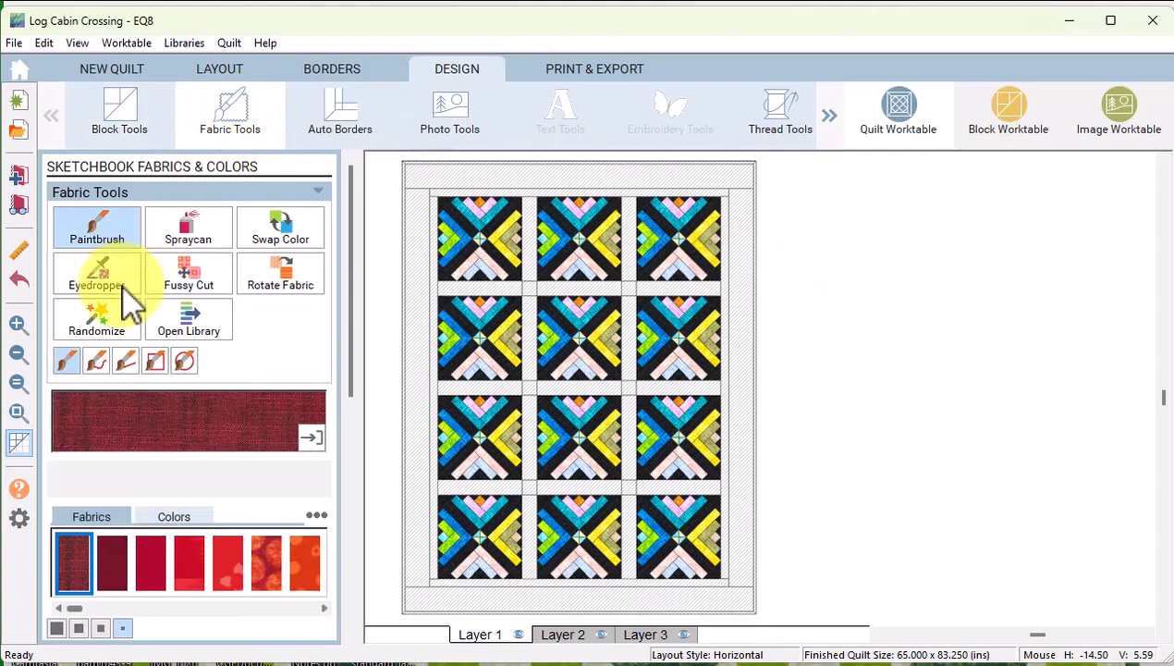
left_click(96, 273)
left_click(445, 249)
left_click(481, 287, "ctrl")
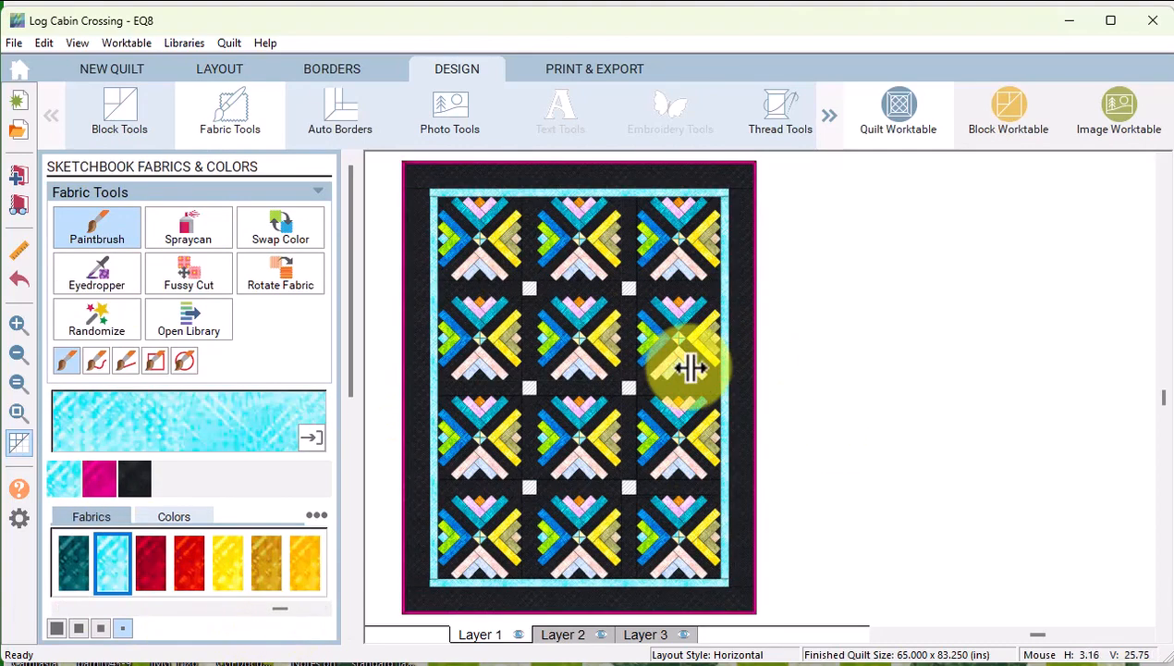
Step: Start a new pieced EasyDraw block, 4 inches wide and 4 inches high, with 4 snaps horizontally and vertically
left_click(1013, 120)
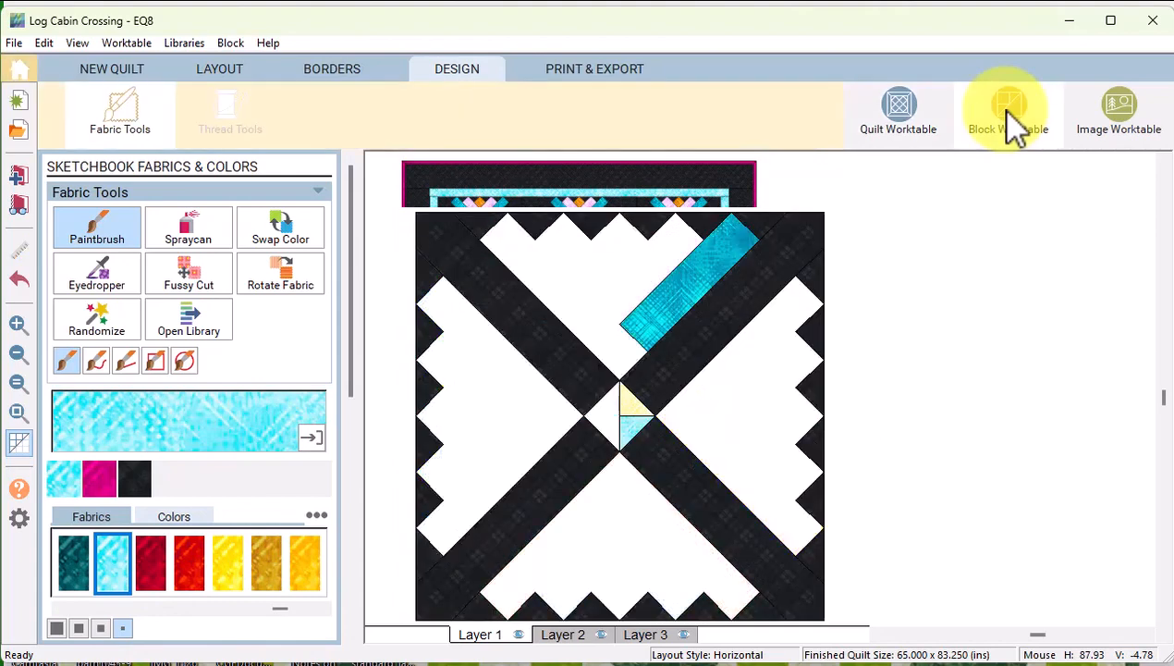
left_click(131, 68)
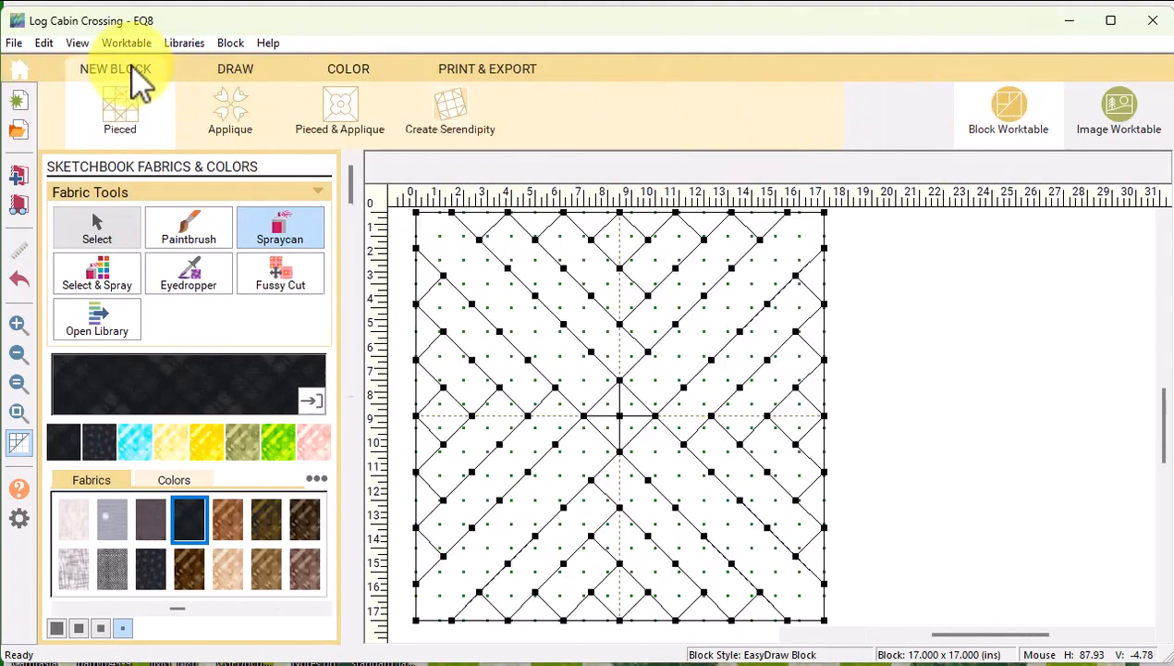
left_click(102, 242)
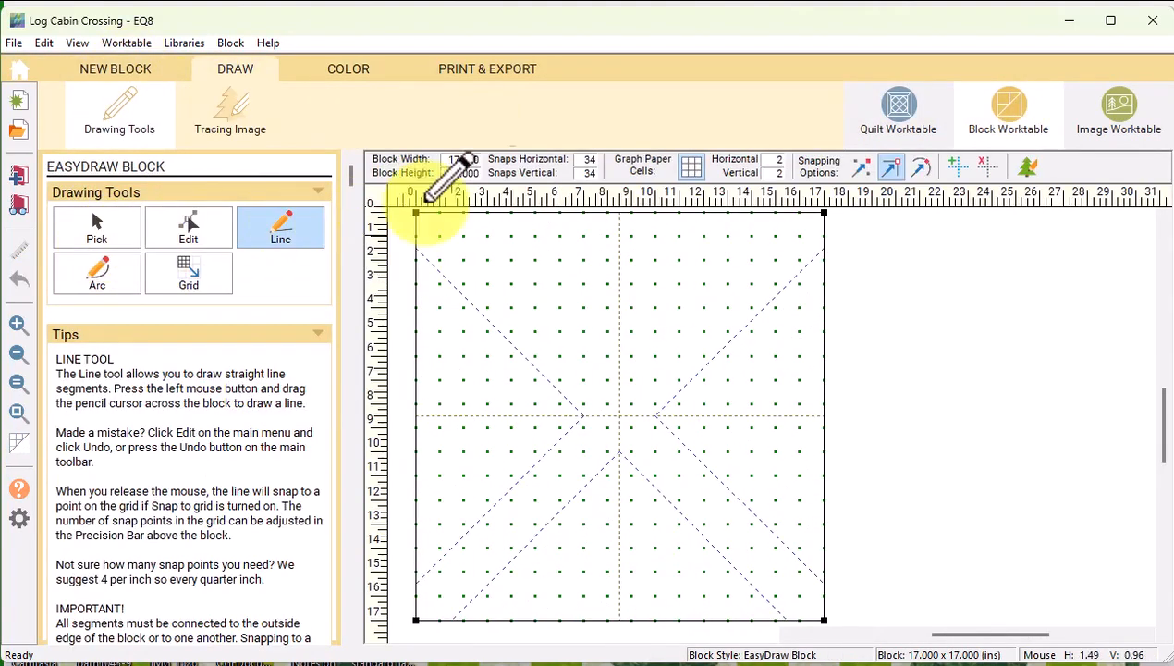
left_click(984, 166)
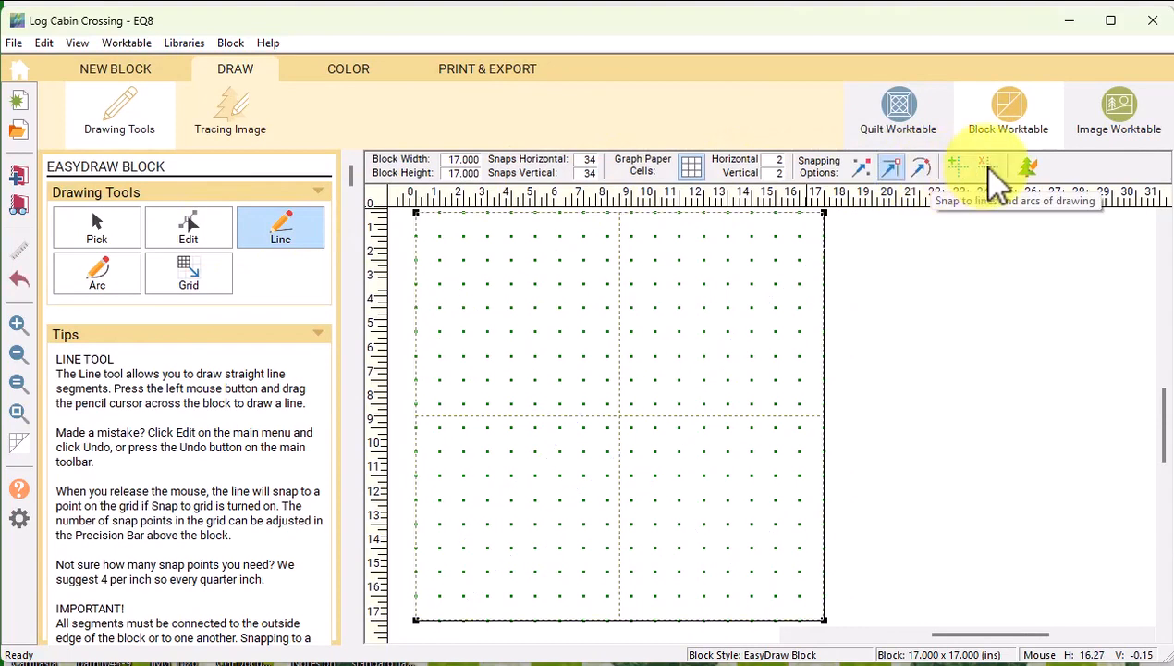
double_click(451, 160)
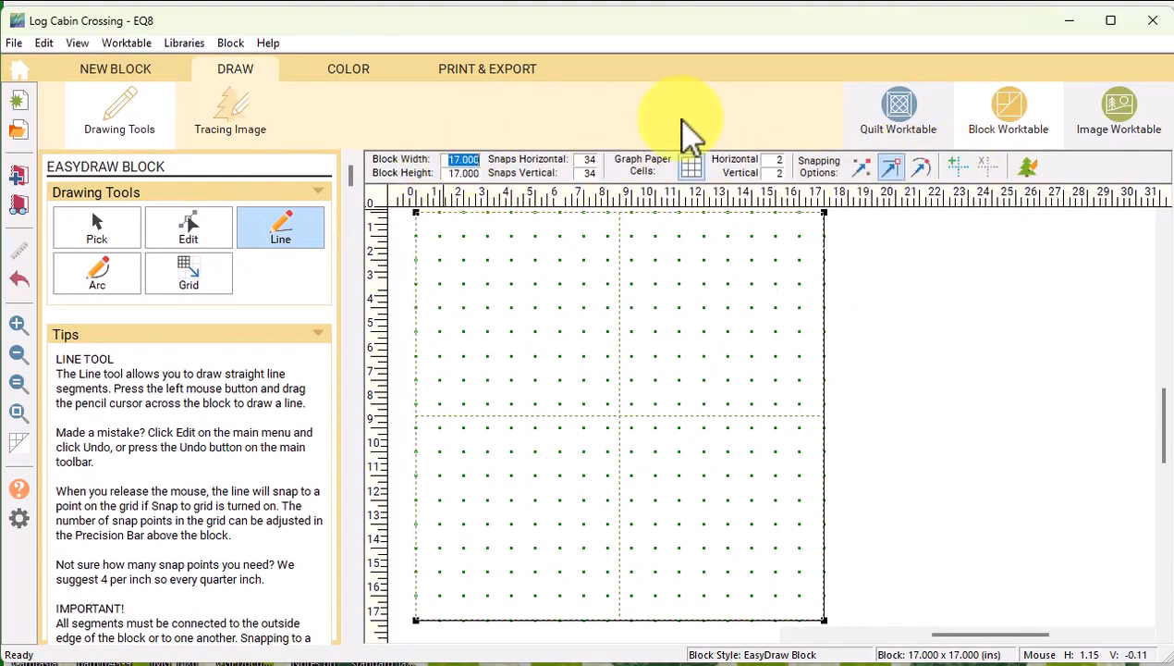
type("4")
key("Tab")
type("4")
key("Tab")
type("4")
key("Tab")
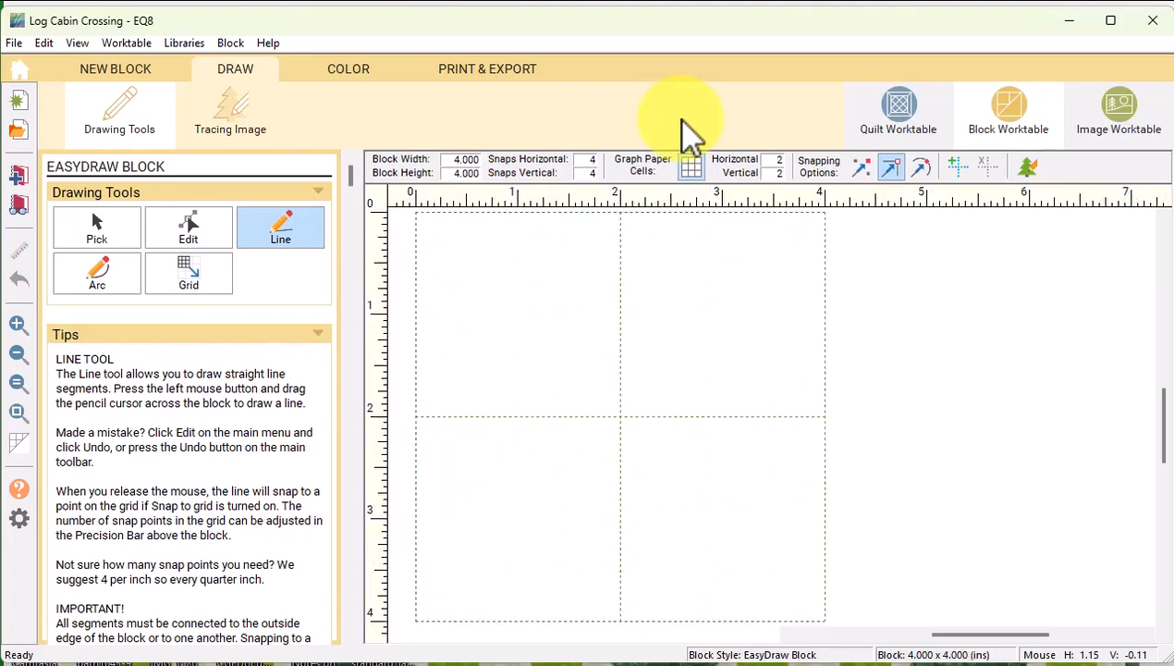
Step: With snapping to grid points on, draw the block's horizontal and vertical center lines and a diamond joining the midpoints of its sides
left_click(860, 169)
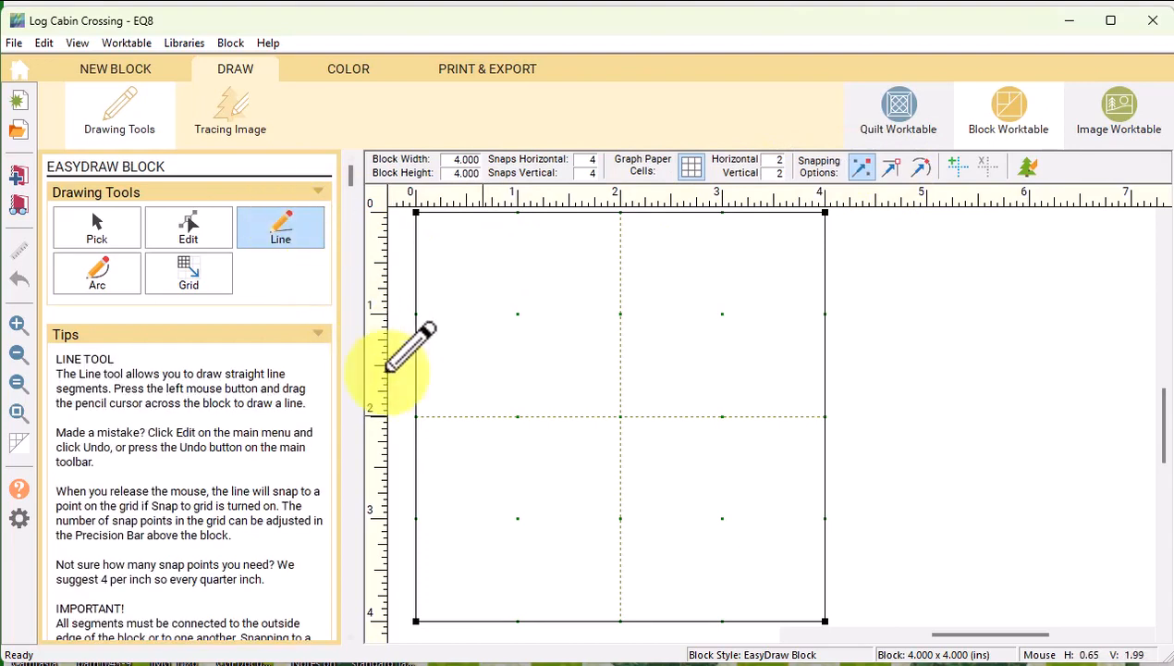
mouse_move(416, 416)
left_mouse_down()
mouse_move(619, 213)
mouse_move(825, 416)
mouse_move(620, 620)
mouse_move(416, 416)
mouse_move(825, 416)
left_mouse_up()
left_click_drag(621, 213, 621, 620)
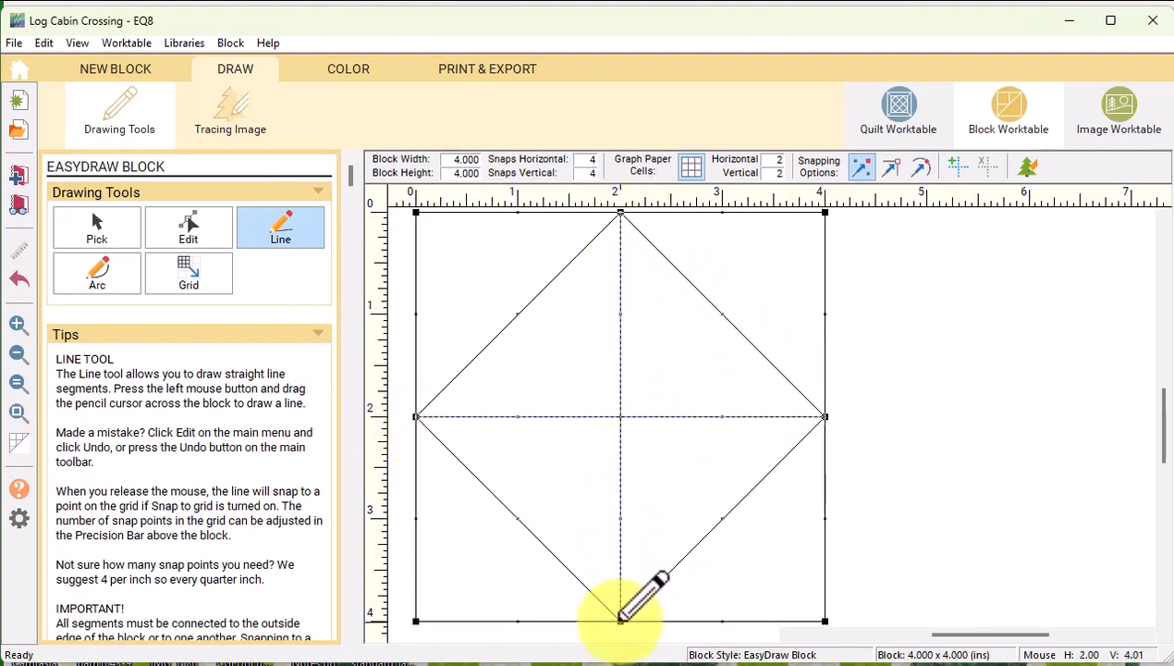
Step: Color the diamond's upper-right and lower-left triangles light yellow and its upper-left and lower-right triangles aqua
left_click(352, 69)
left_click(189, 225)
left_click(666, 372)
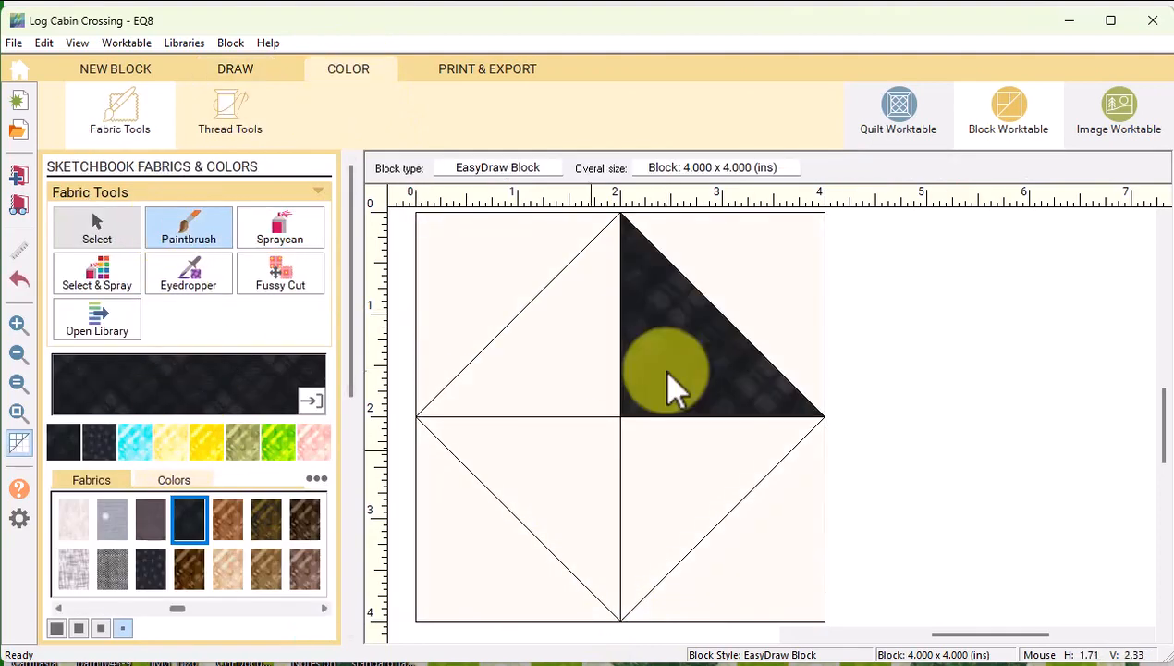
left_click(172, 443)
left_click(652, 381)
left_click(587, 467)
left_click(189, 518)
left_click(555, 351)
left_click(703, 500)
Step: Color the four corner triangles around the diamond with the black fabric
left_click(97, 442)
left_click(472, 277)
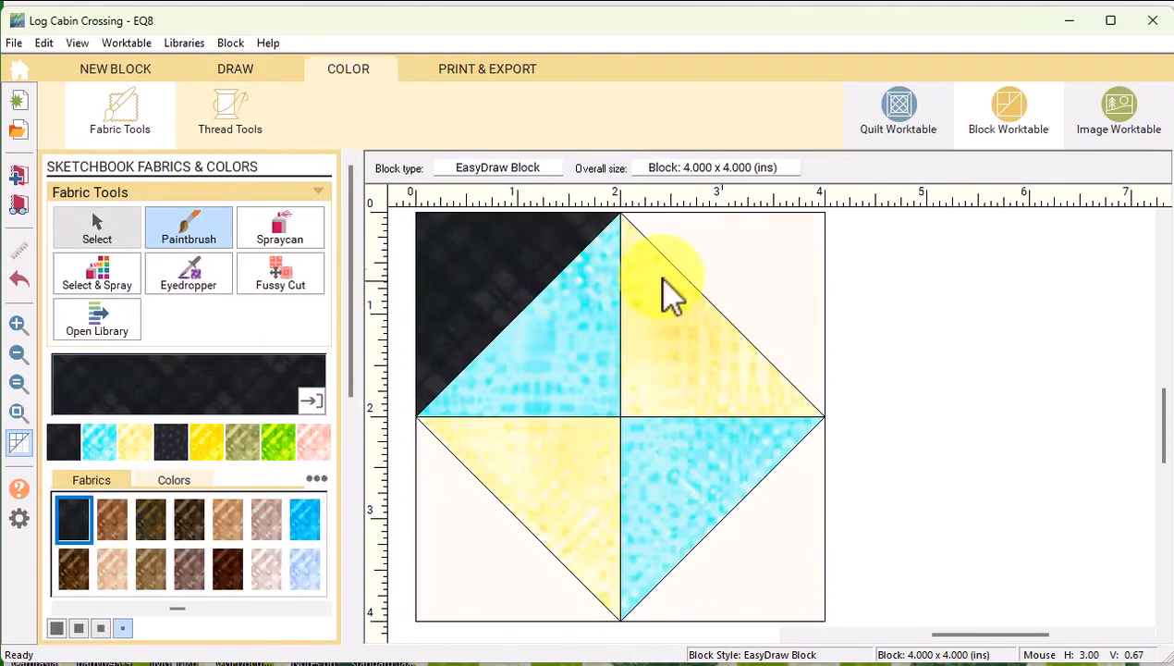
left_click(679, 245)
left_click(777, 573)
left_click(490, 546)
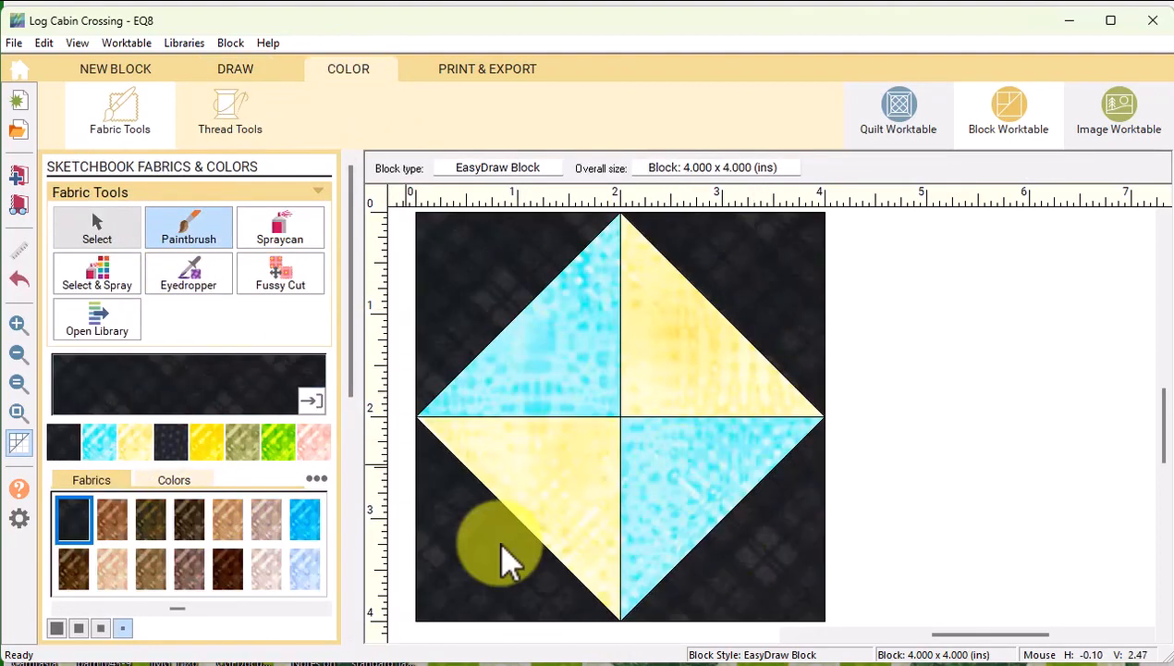
Step: Set the small aqua and yellow diamond block into all the sashing cornerstones of the quilt
left_click(908, 128)
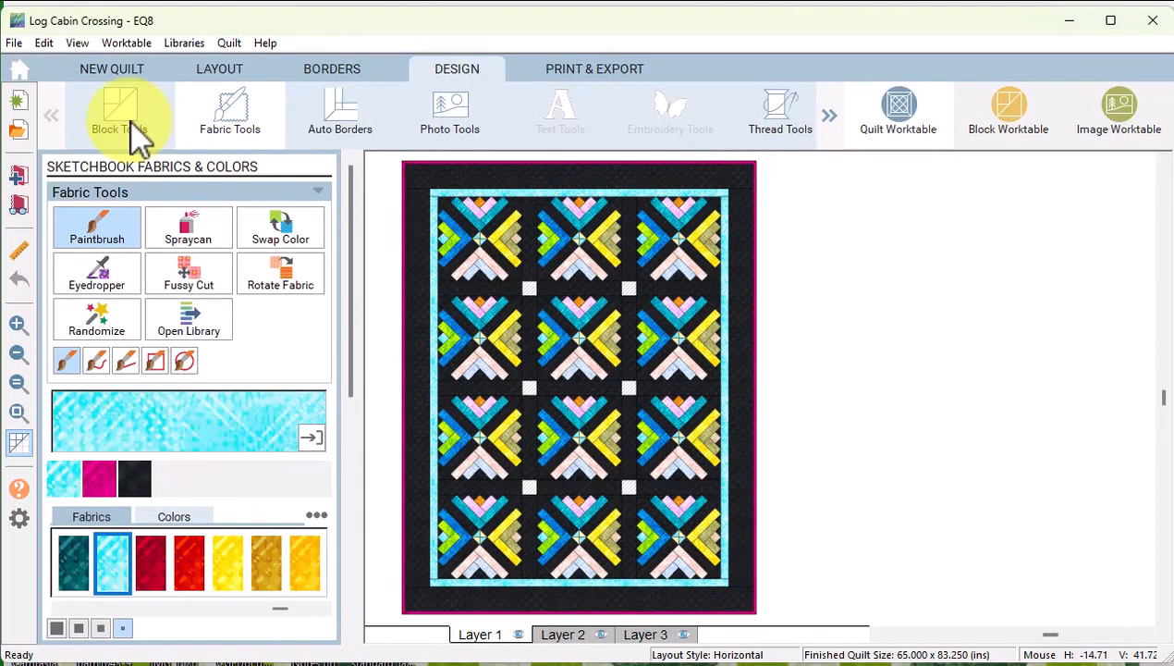
left_click(129, 124)
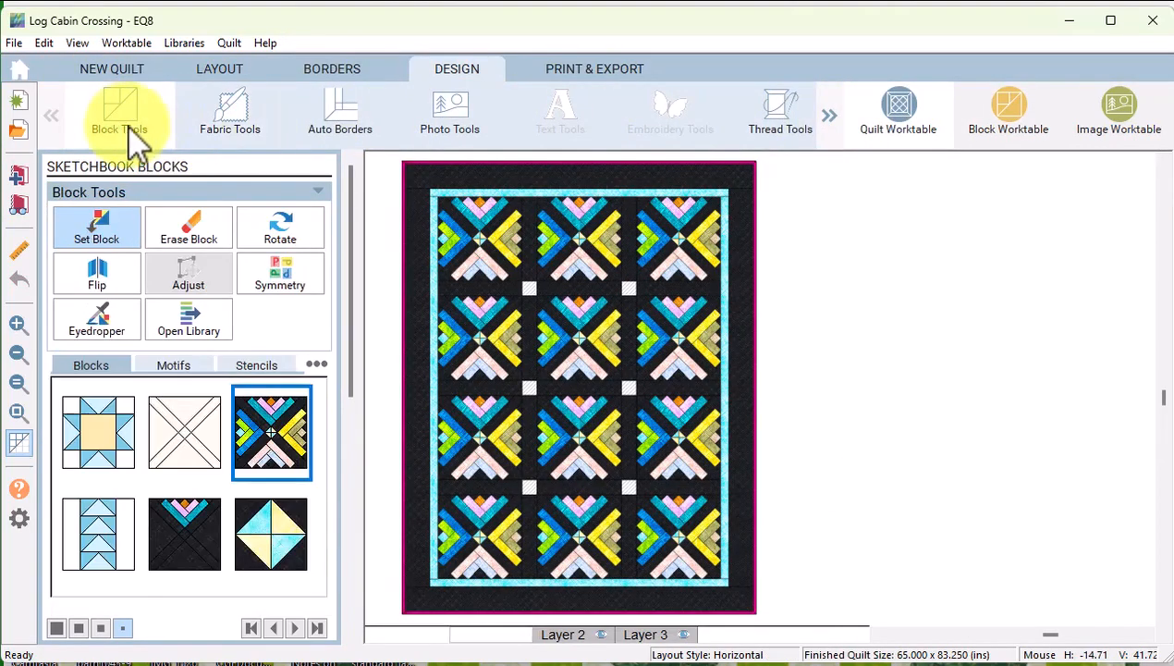
left_click(278, 536)
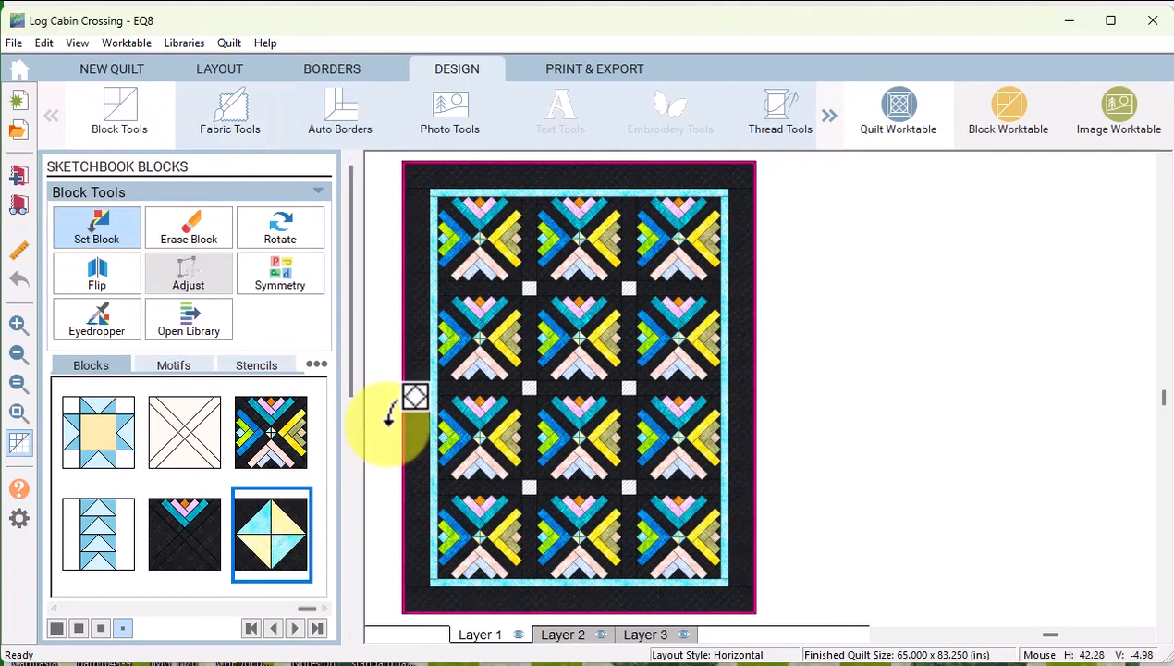
left_click(531, 284, "ctrl")
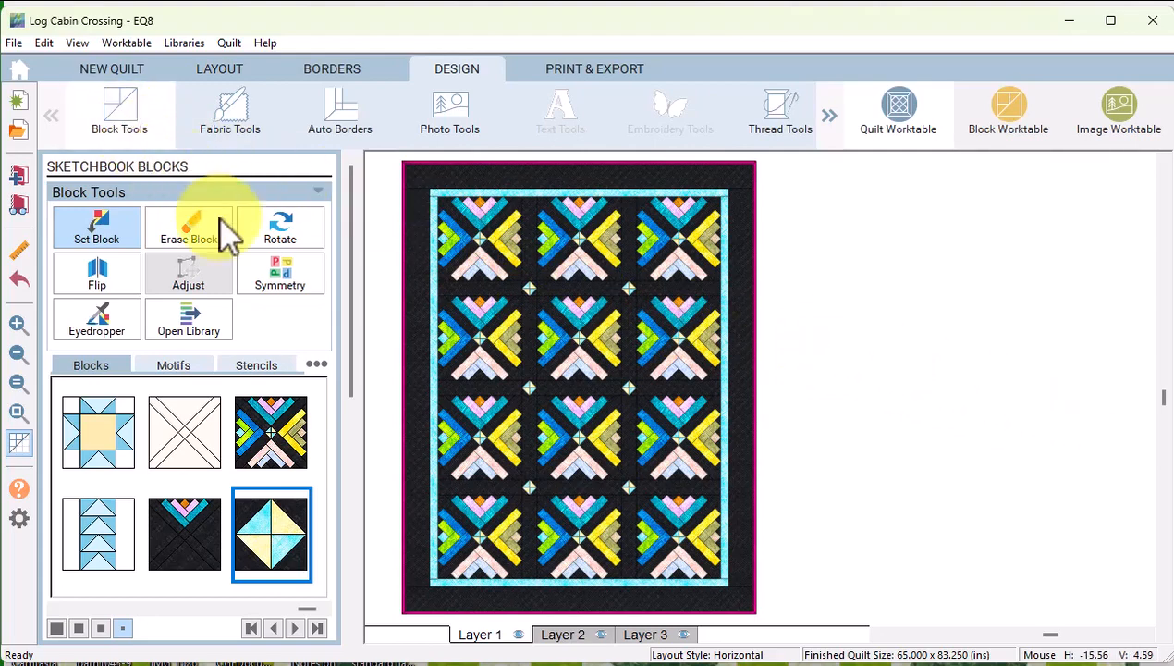
Step: Apply the Symmetry tool to the quilt's blocks to cycle through rotated and flipped arrangements of the twelve blocks
left_click(276, 276)
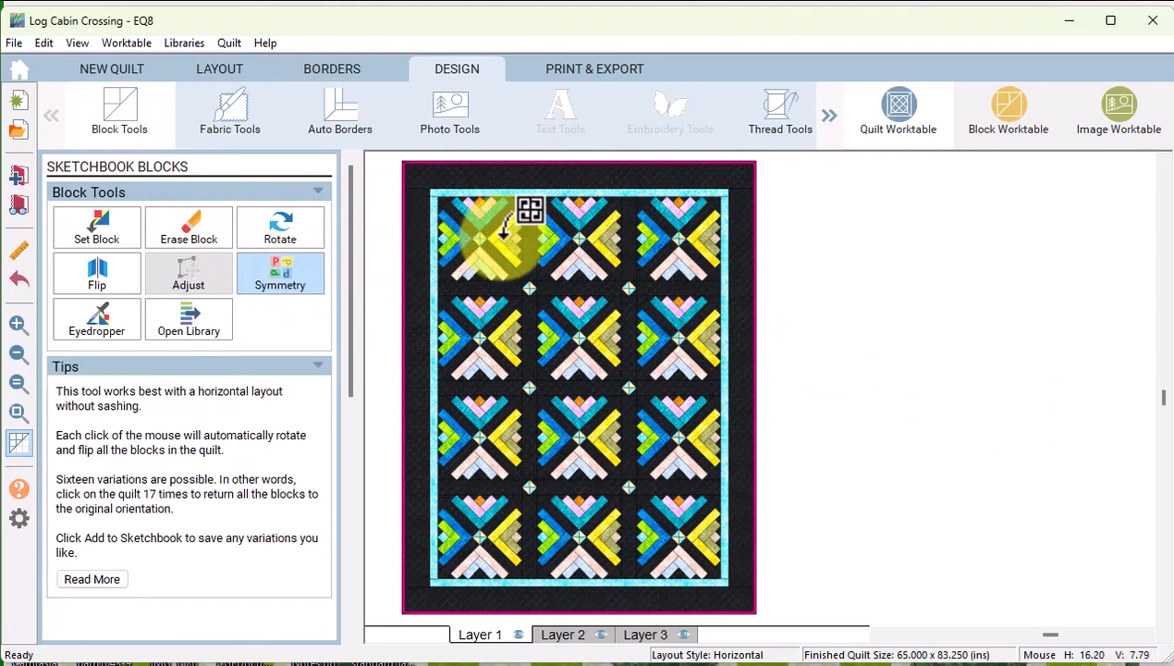
left_click(503, 233)
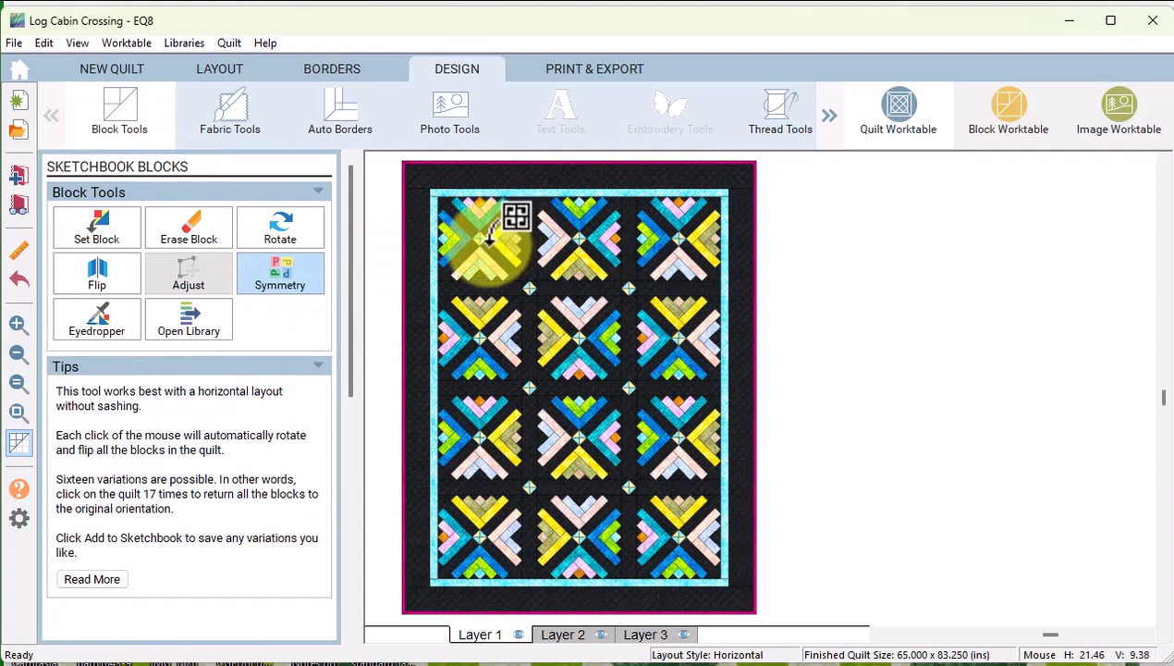
left_click(486, 239)
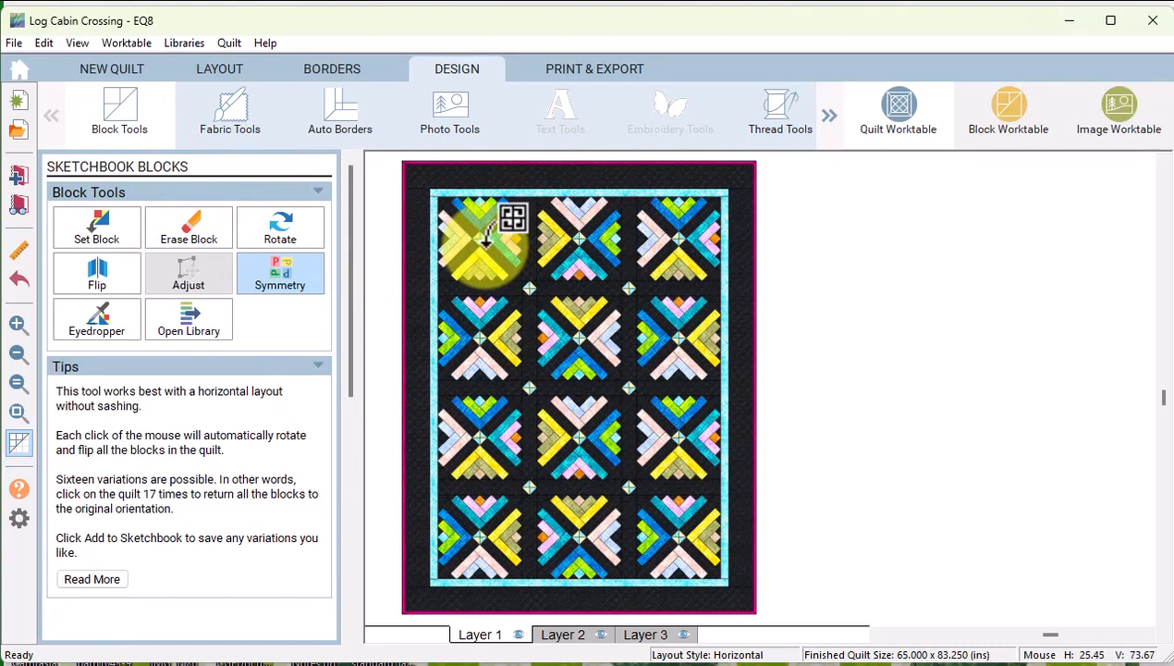
Step: Hide the patch outlines and add the quilt to the Project Sketchbook
left_click(21, 444)
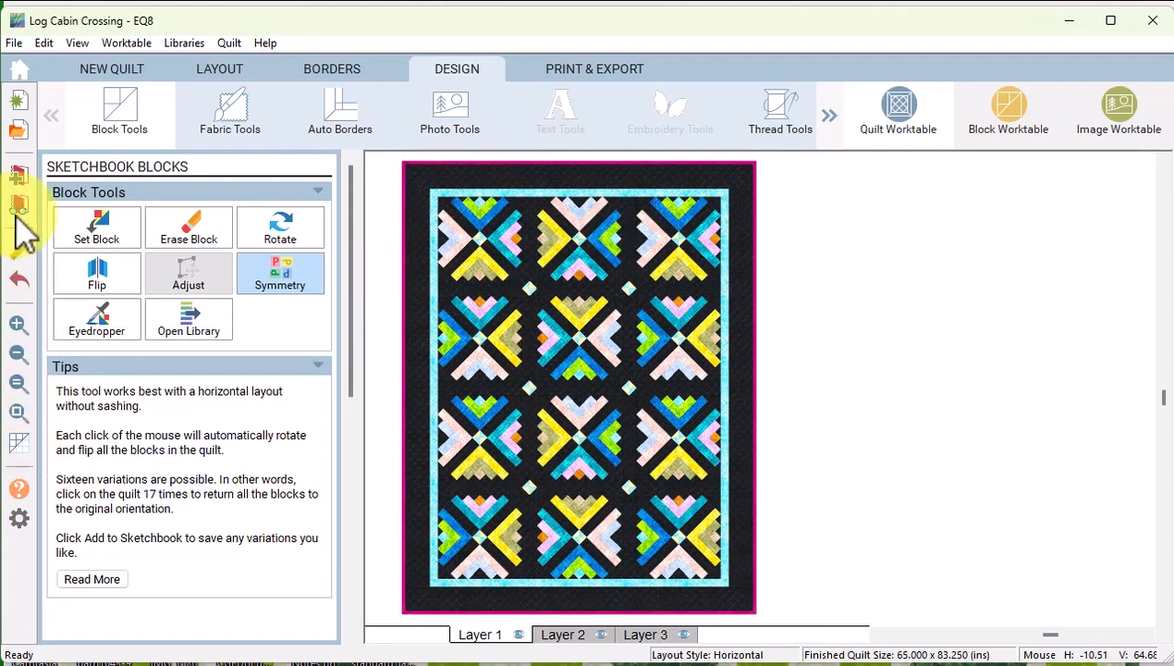
left_click(15, 182)
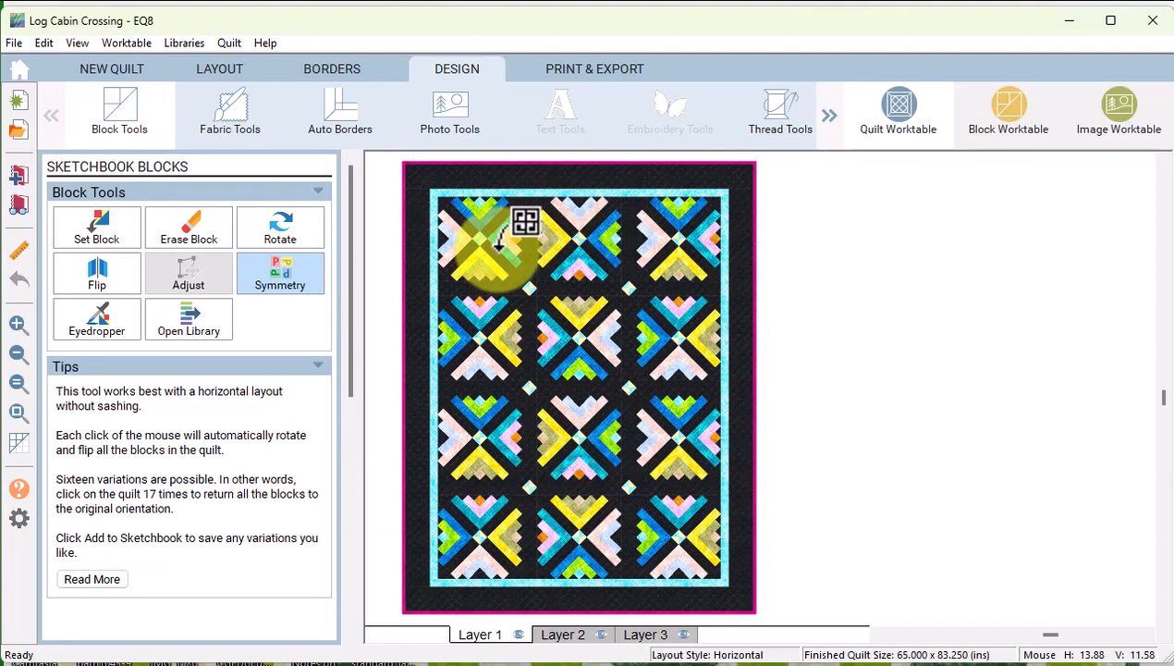
Step: Preview the rotary cutting chart for the quilt's upper-left block at its size from the quilt, and close it without printing
left_click(603, 71)
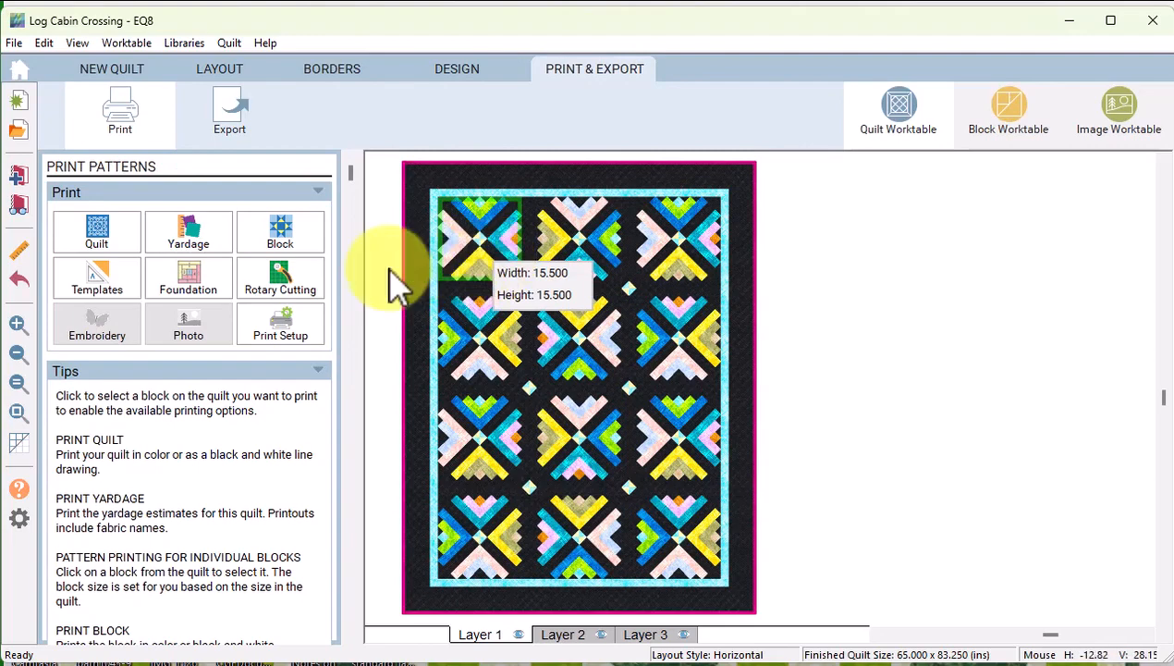
left_click(280, 278)
left_click(622, 560)
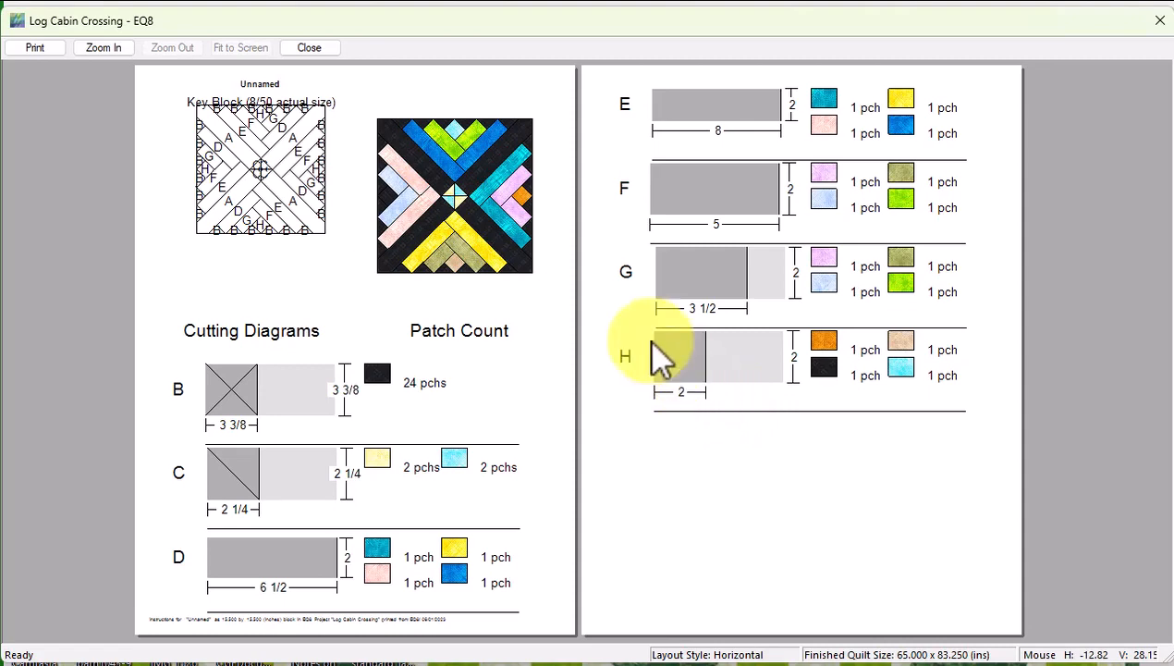
left_click(305, 51)
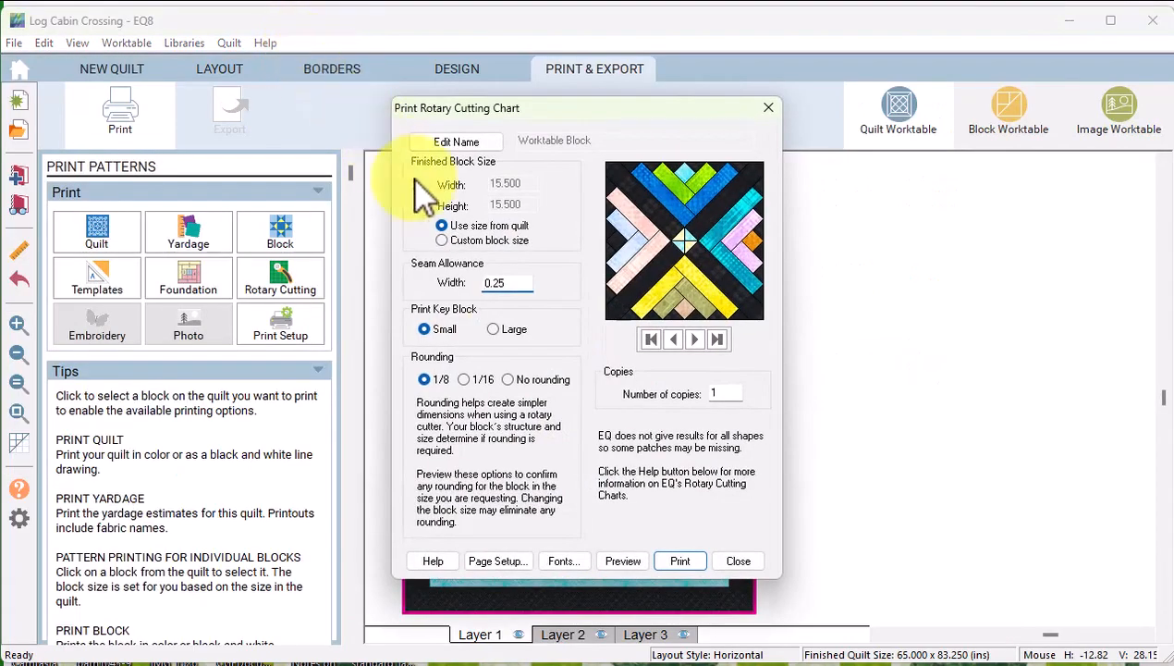
left_click(744, 560)
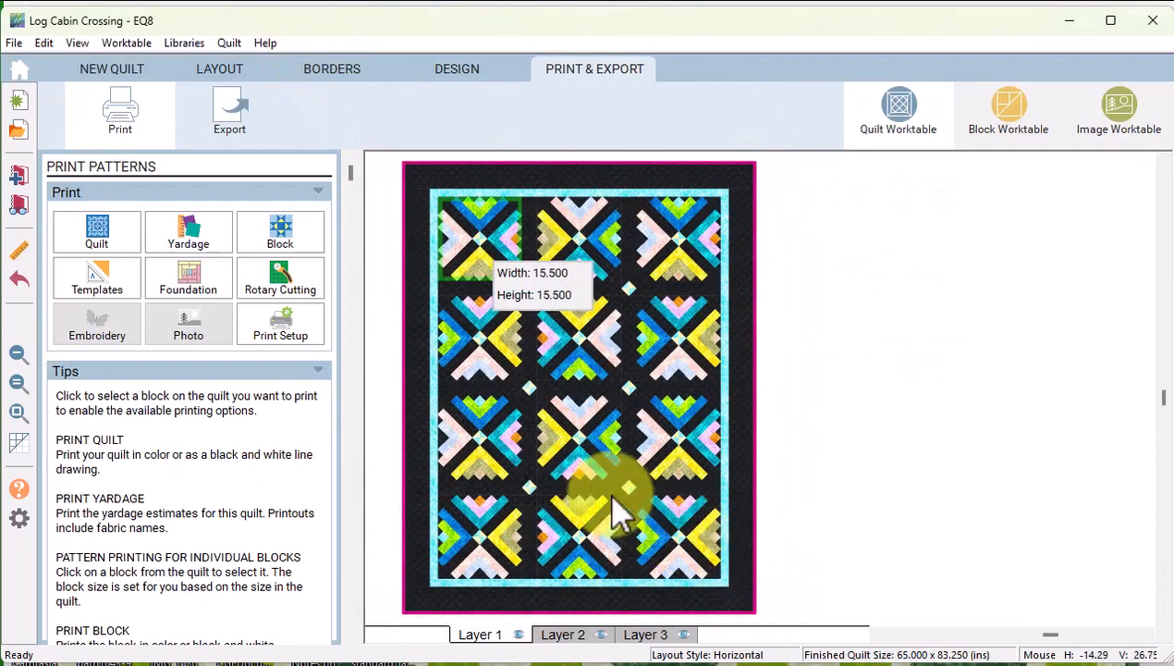
Step: Open the multicolored Log Cabin Crossing block from the Project Sketchbook for editing
left_click(19, 204)
left_click(246, 203)
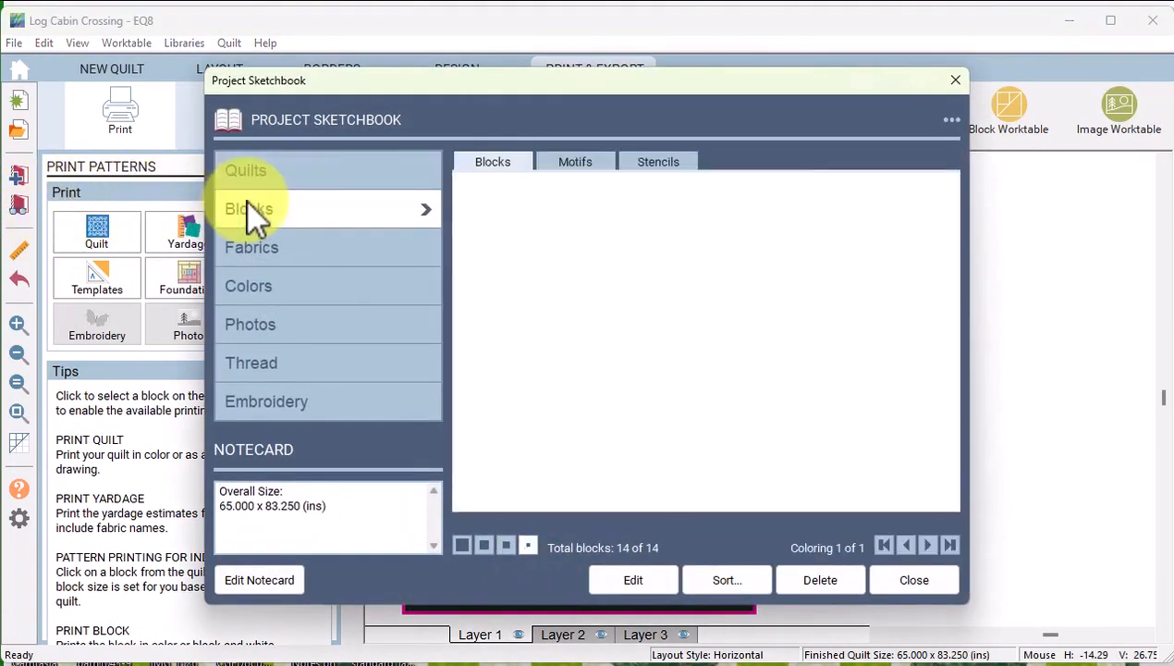
left_click(745, 226)
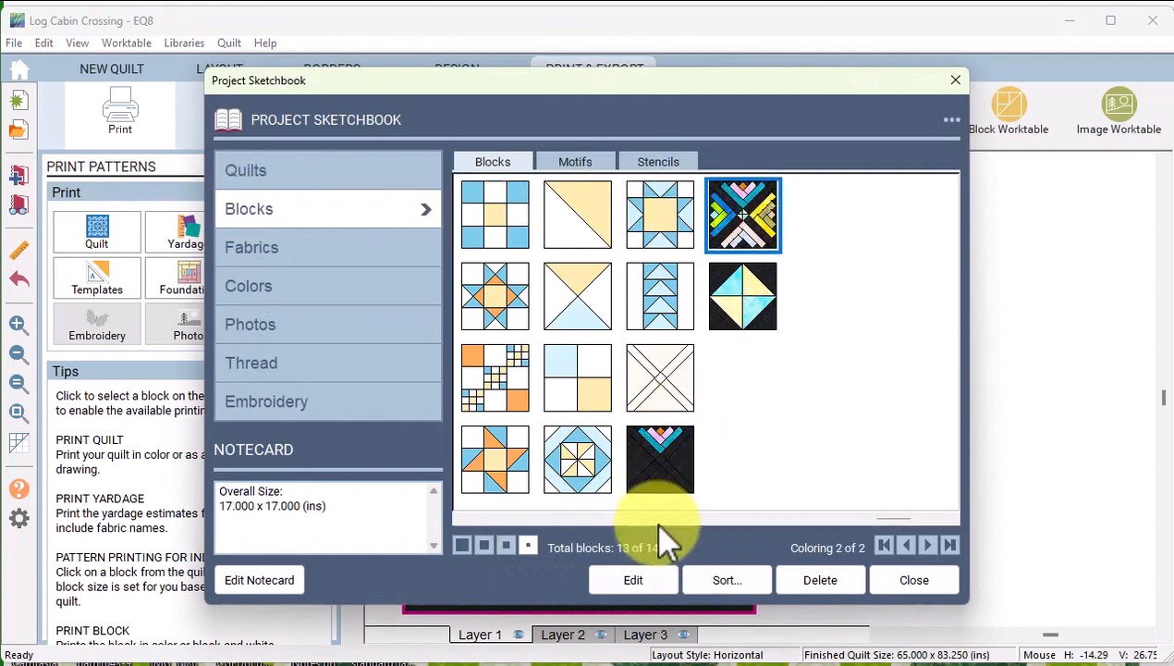
left_click(640, 590)
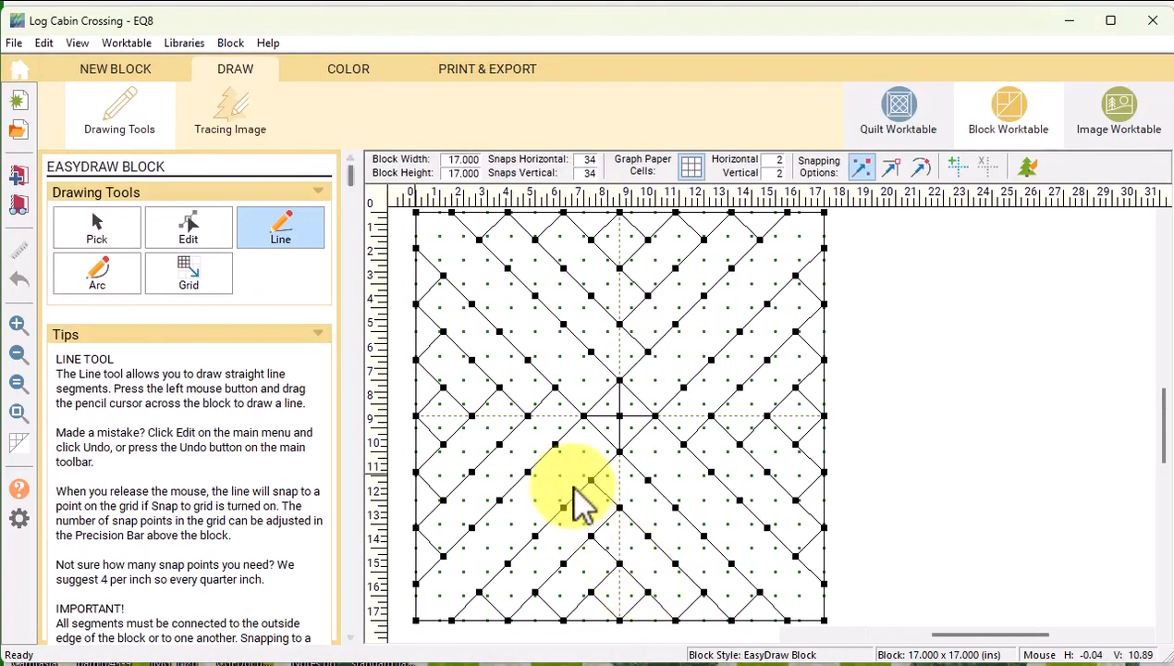
Step: Delete the short line segments that separate the black diagonal strips from the edge triangles at the block's four corners
left_click(118, 227)
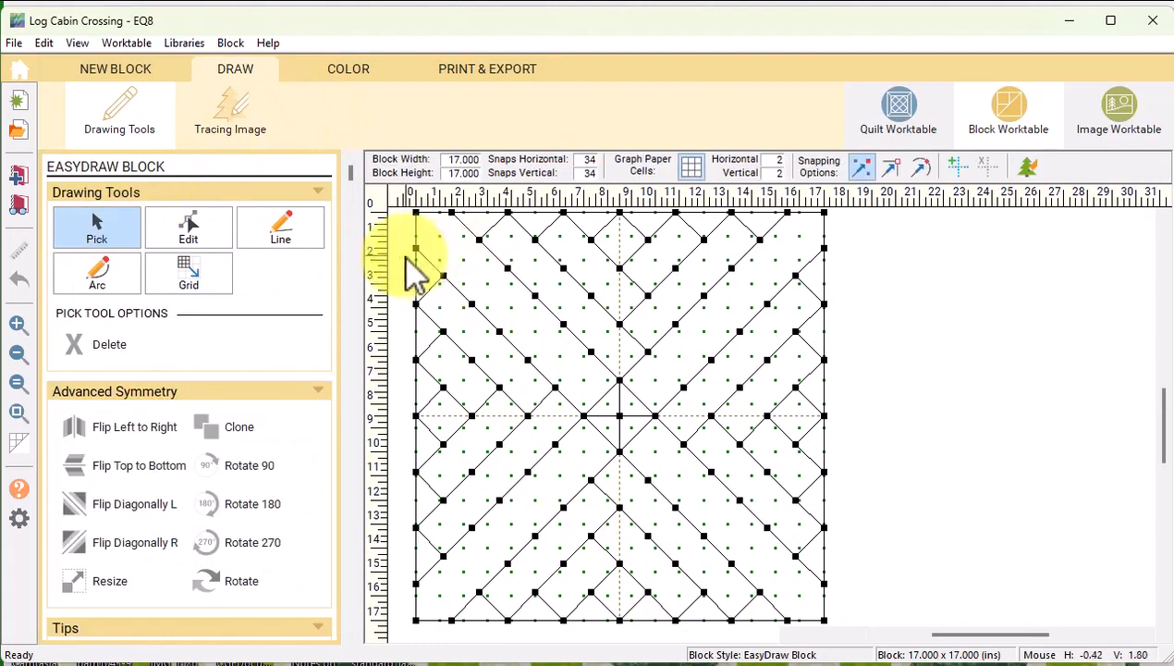
left_click(430, 260)
key("Delete")
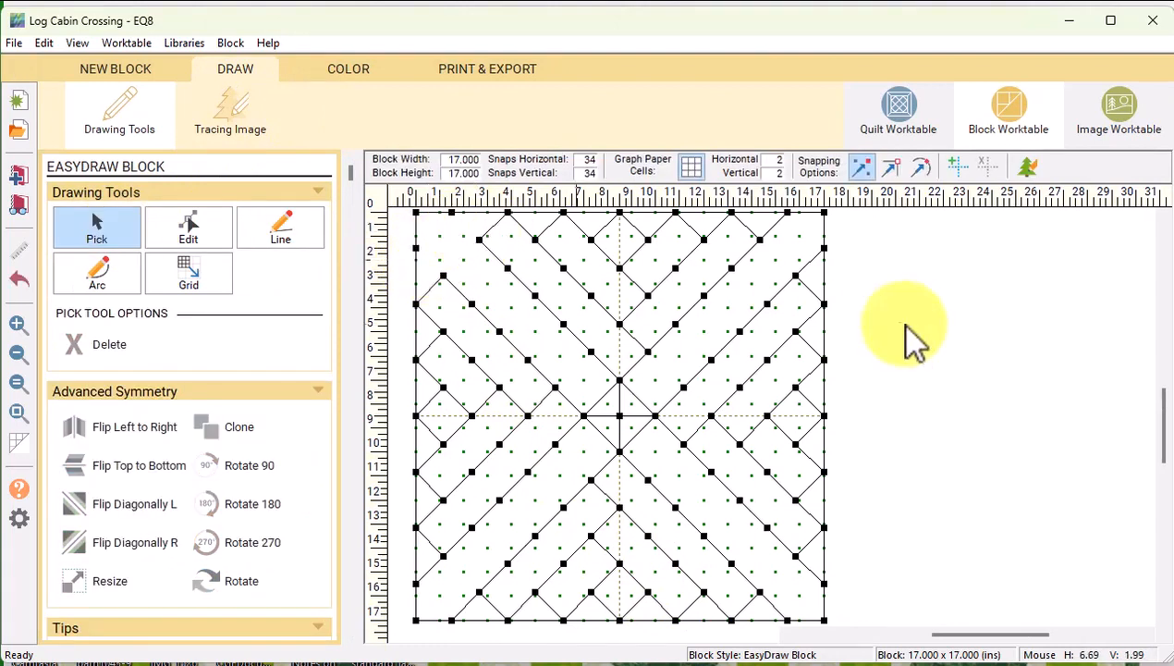
left_click(807, 264)
key("Delete")
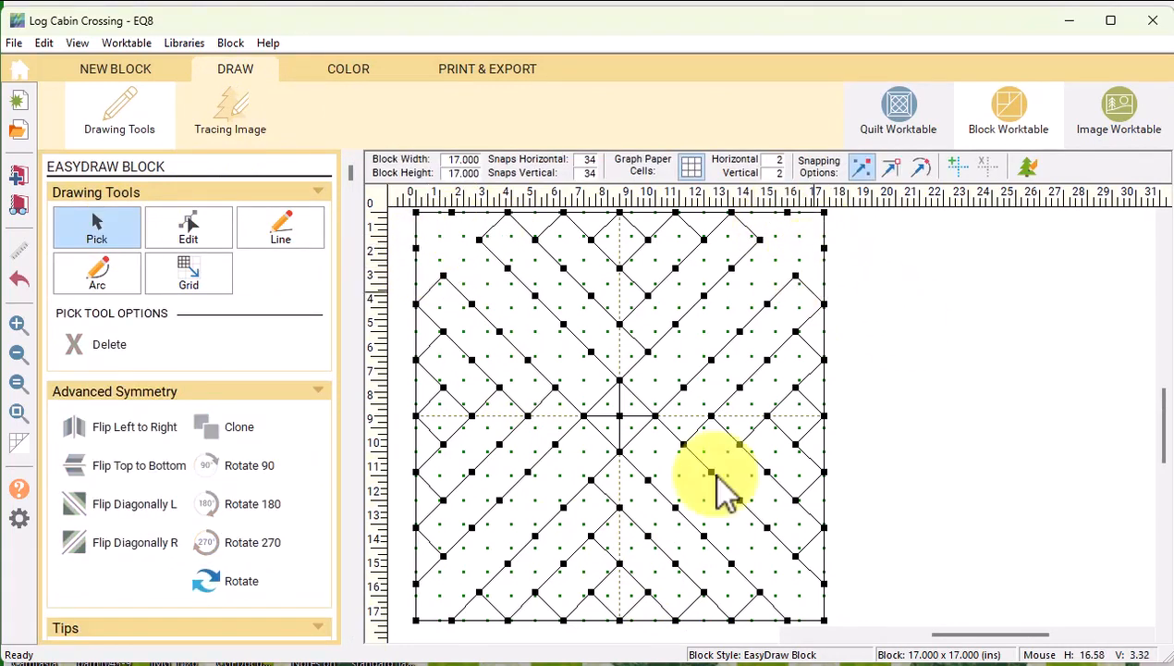
left_click(810, 572)
key("Delete")
left_click(774, 603)
key("Delete")
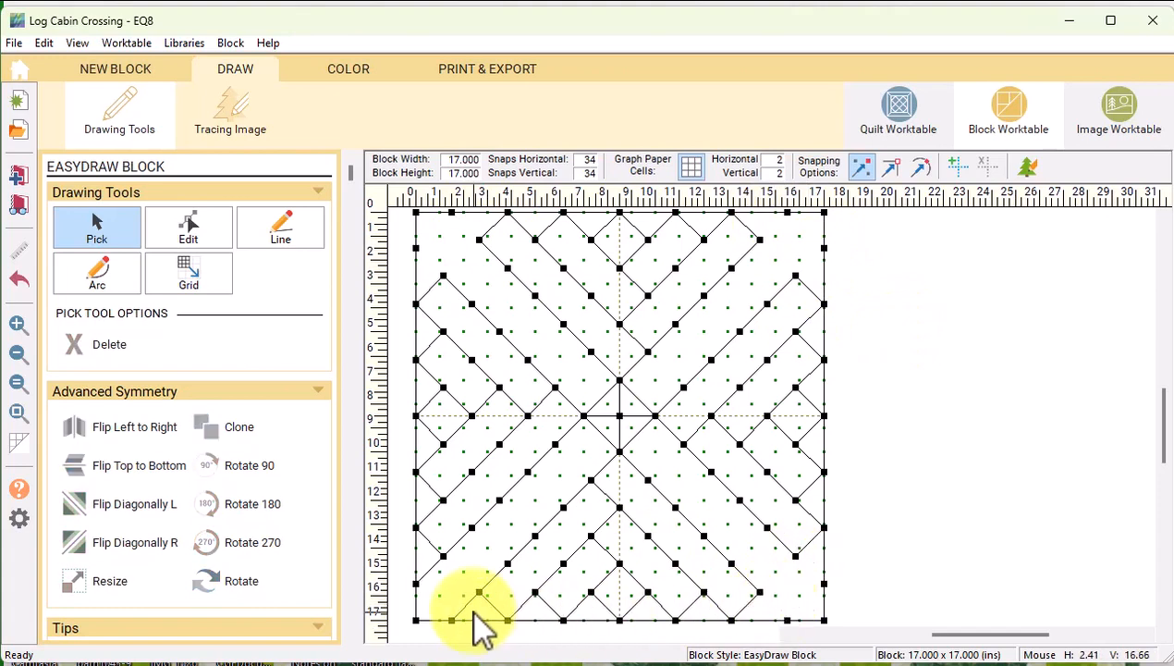
left_click(464, 602)
key("Delete")
left_click(429, 571)
key("Delete")
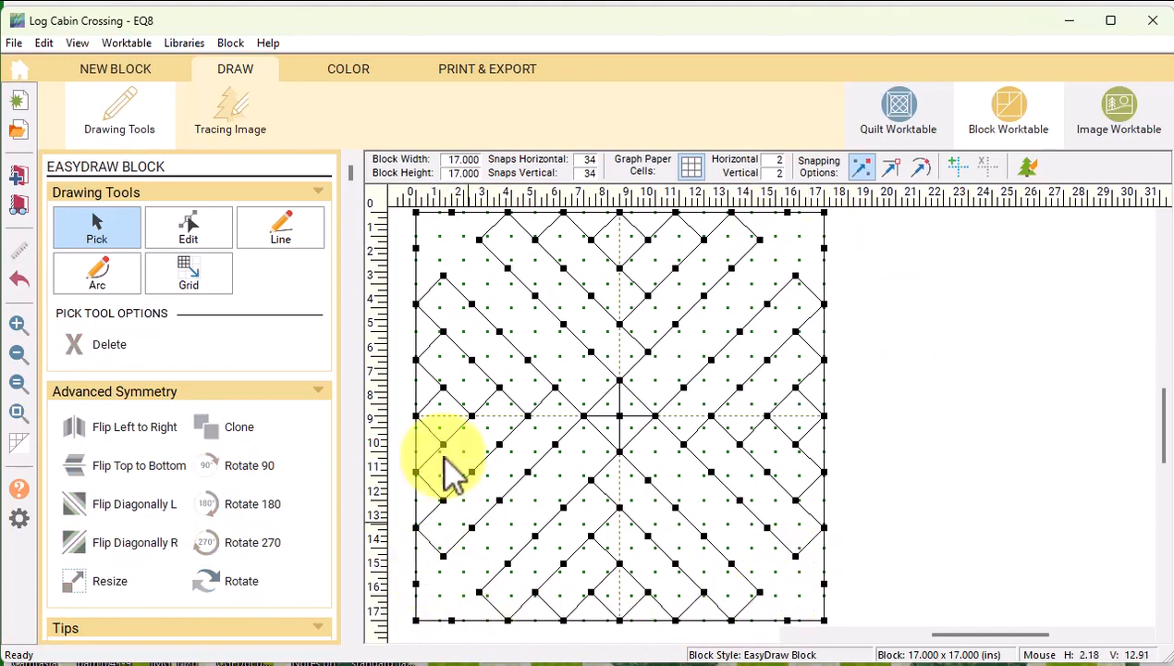
Step: Draw a diagonal line across each corner of the block between the ends of the neighboring logs, check its coloring and return to the quilt
left_click(278, 233)
left_click(893, 167)
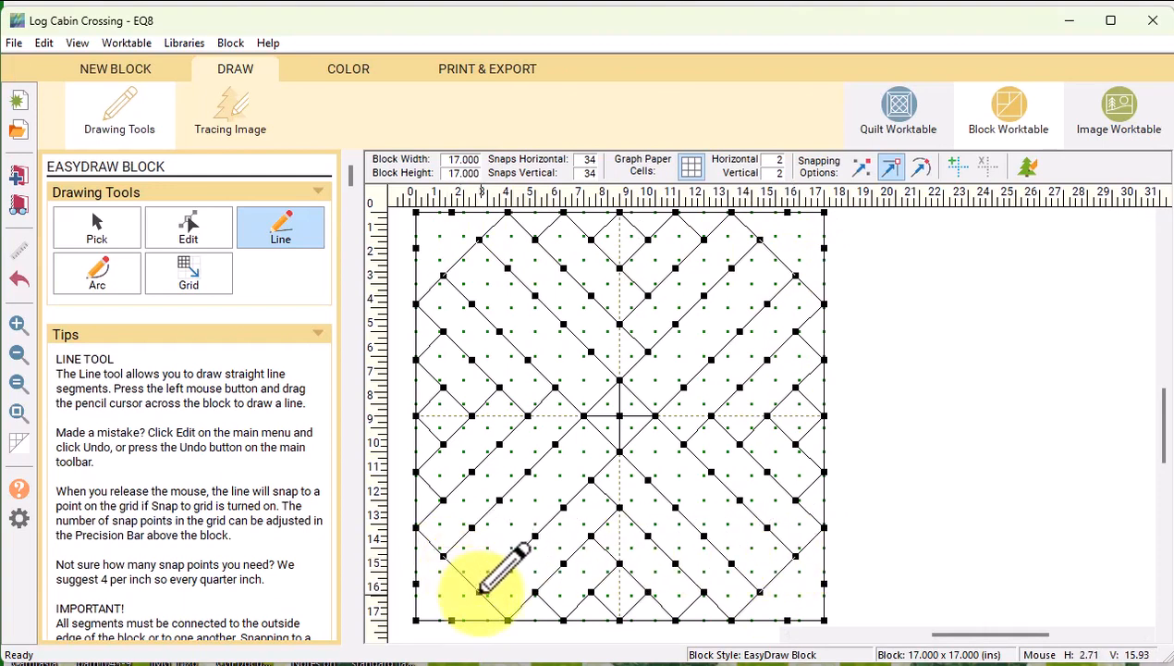
left_click(351, 74)
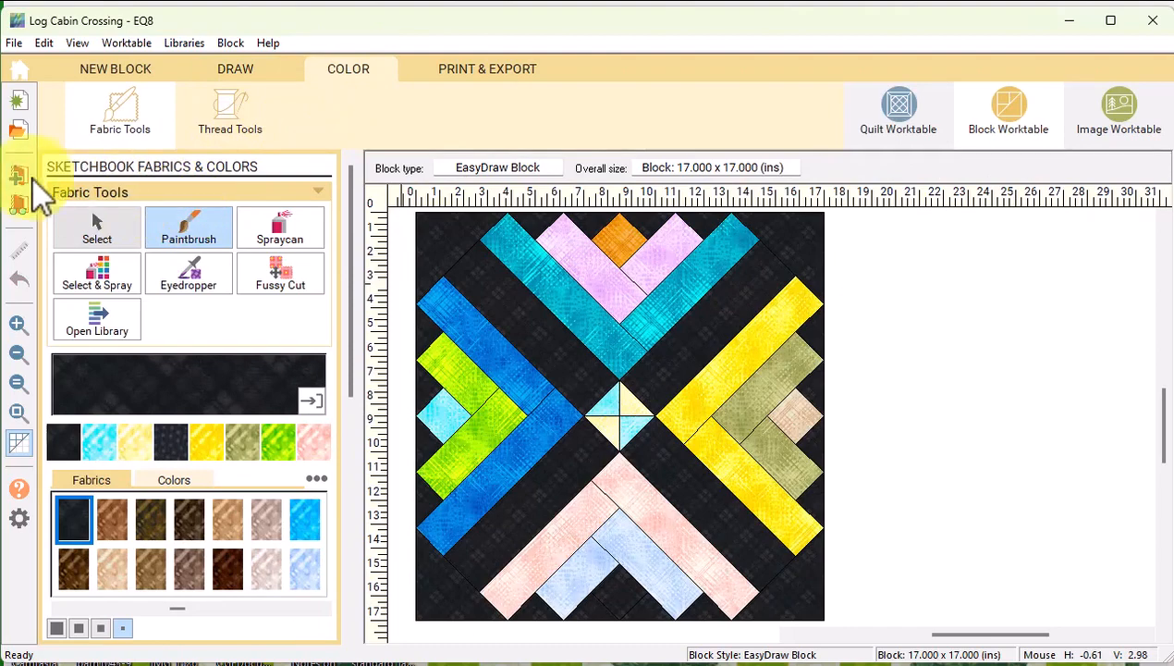
left_click(902, 125)
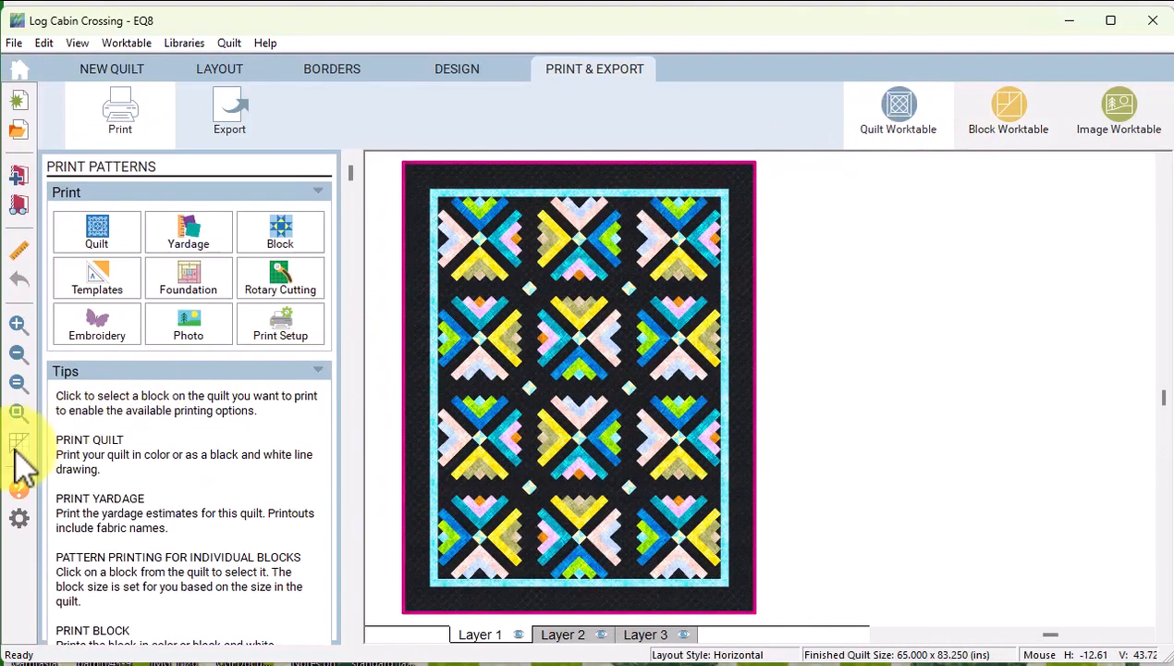
Step: Check the quilt's Setting Blocks options for maintaining the current block rotation when replacing blocks, and close them without changes
left_click(19, 517)
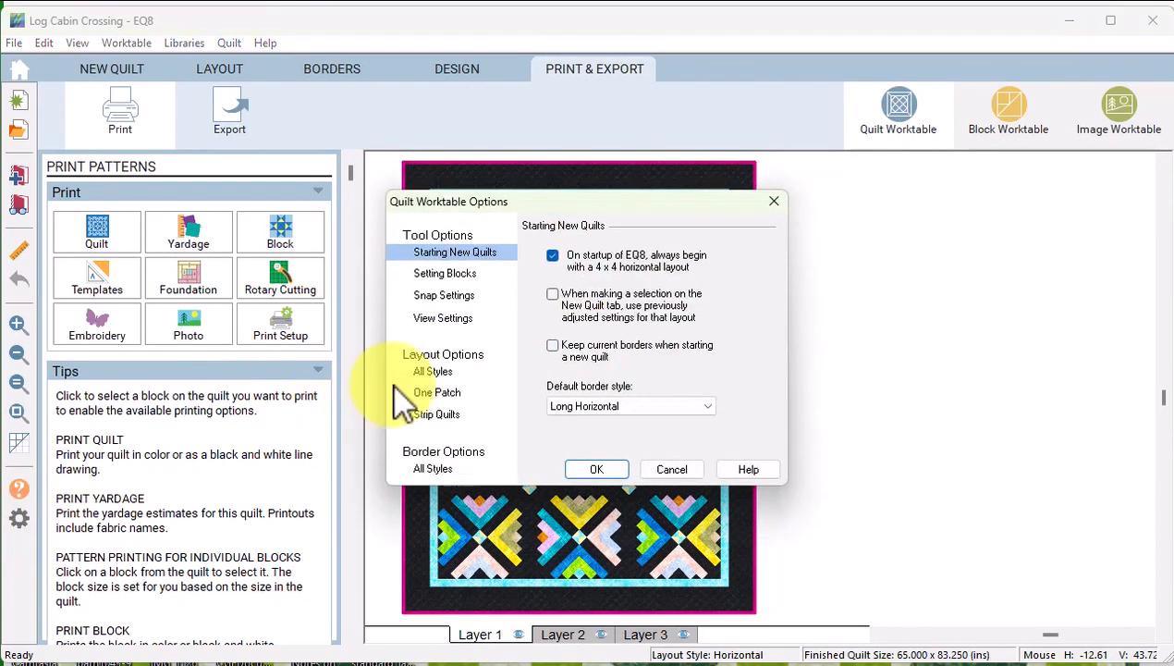
left_click(445, 273)
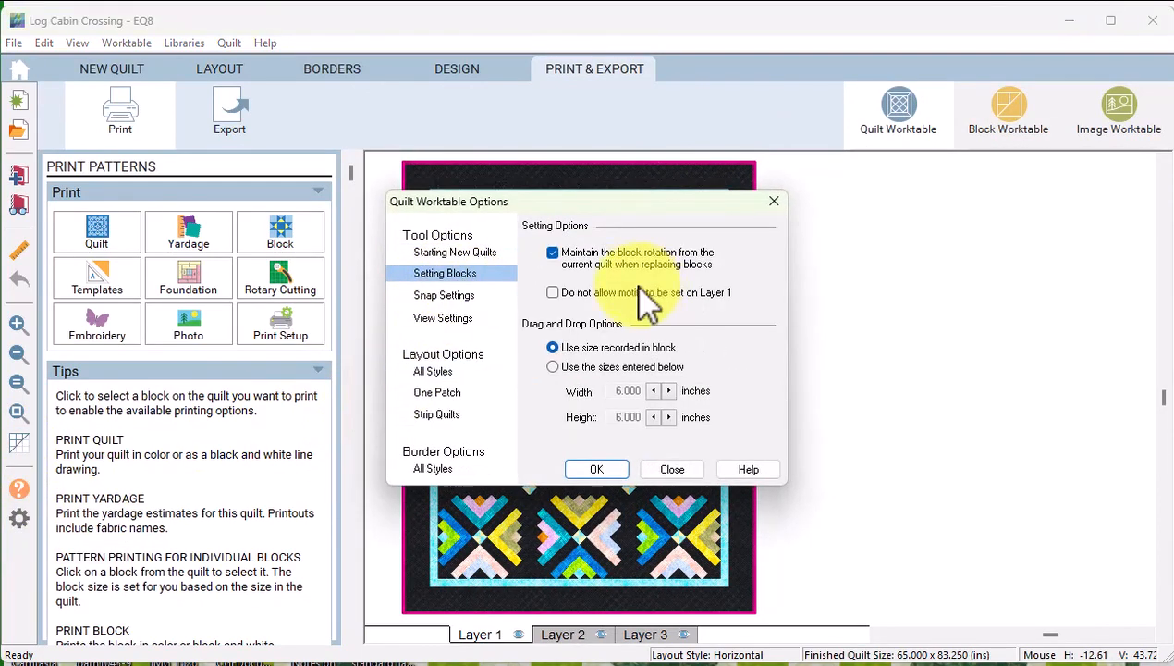
left_click(667, 471)
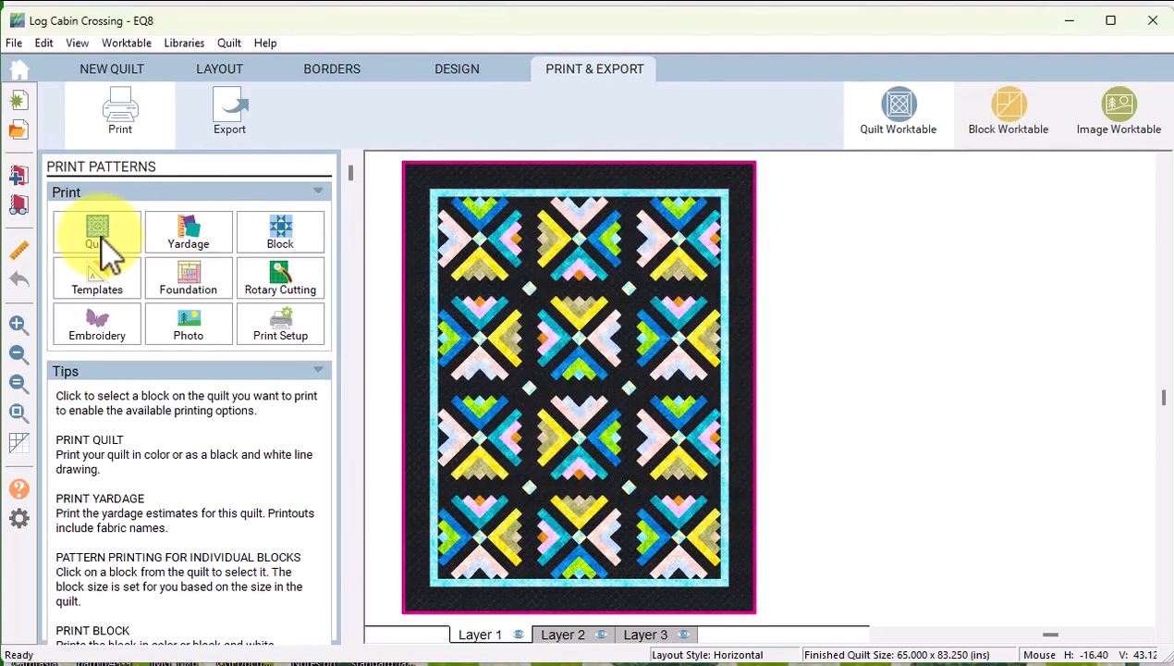
Step: Start the Set Block tool and choose the multicolored Log Cabin Crossing block with simplified corners from the sketchbook blocks
left_click(450, 72)
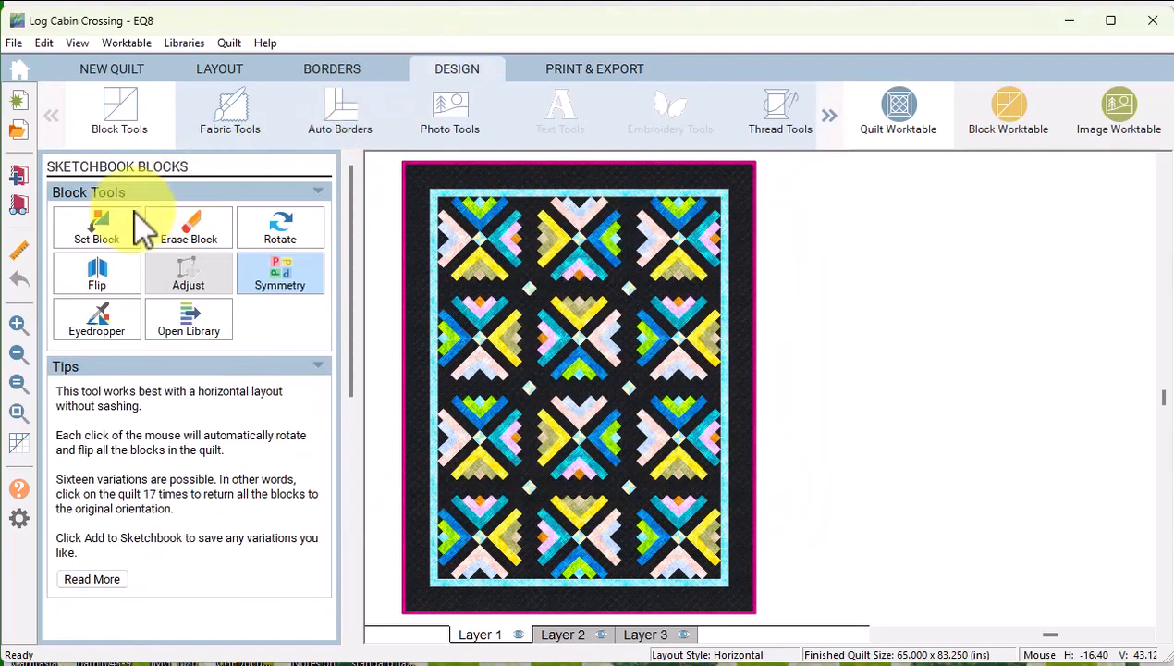
left_click(103, 233)
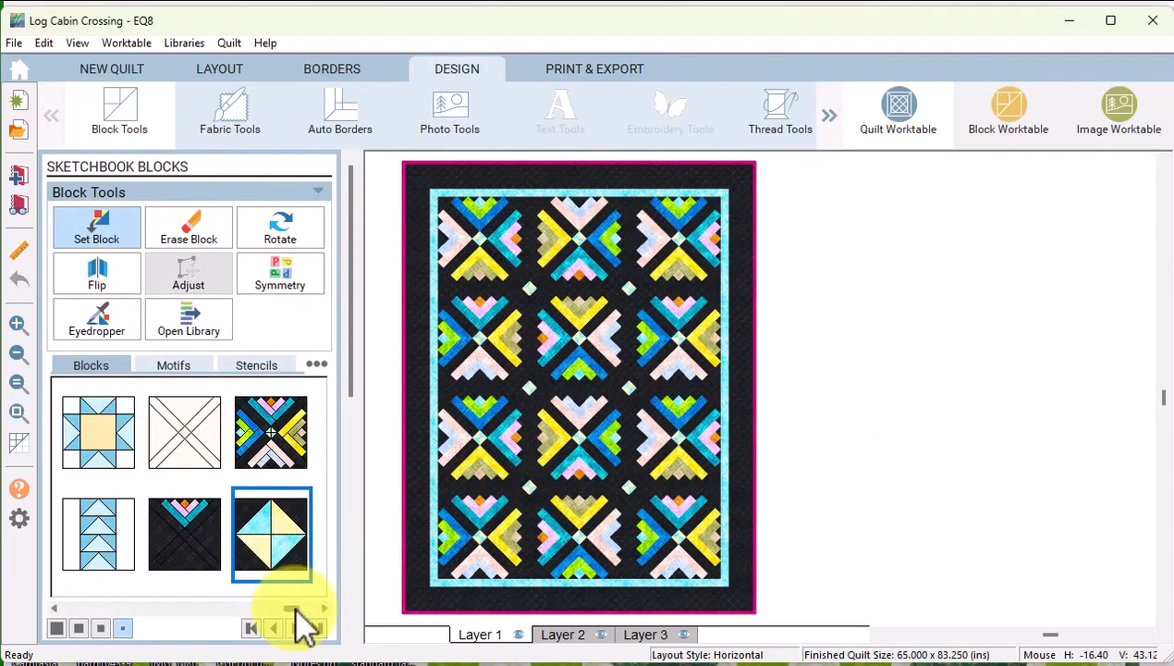
left_click_drag(296, 609, 340, 607)
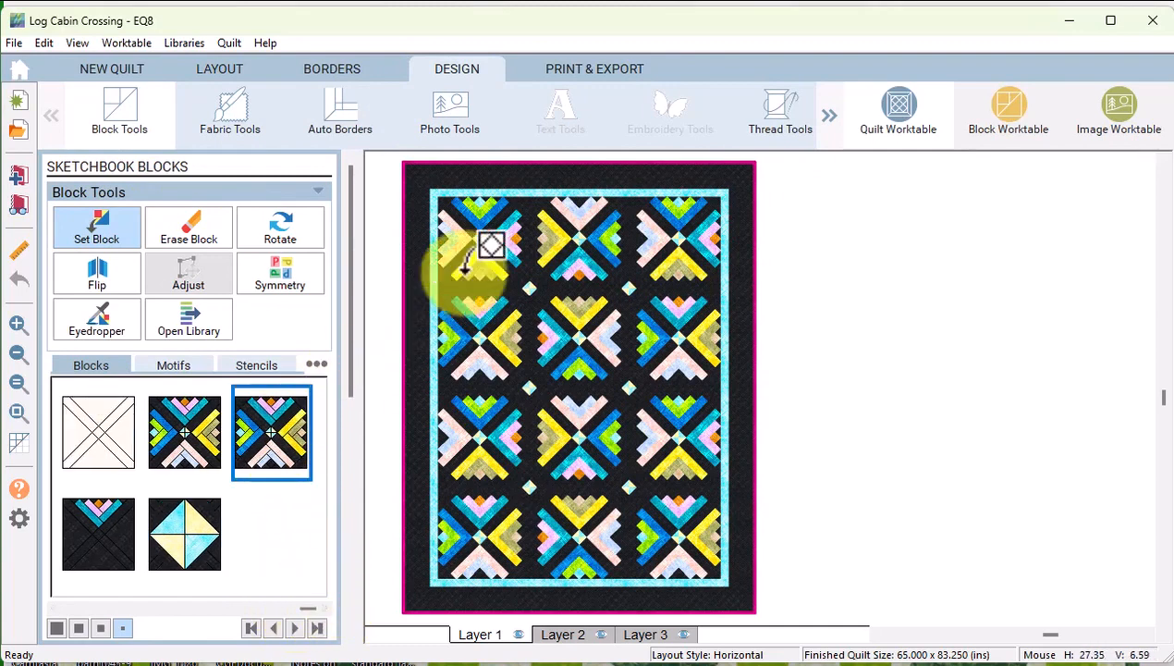